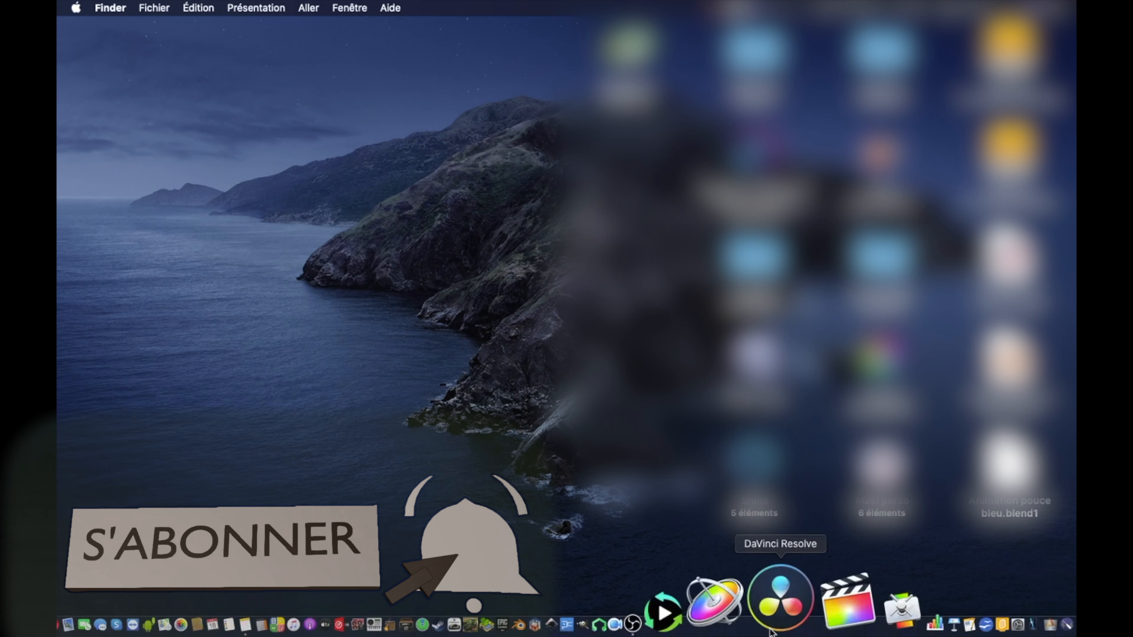
Launch Blender and dismiss the startup splash screen
mouse_move(681, 627)
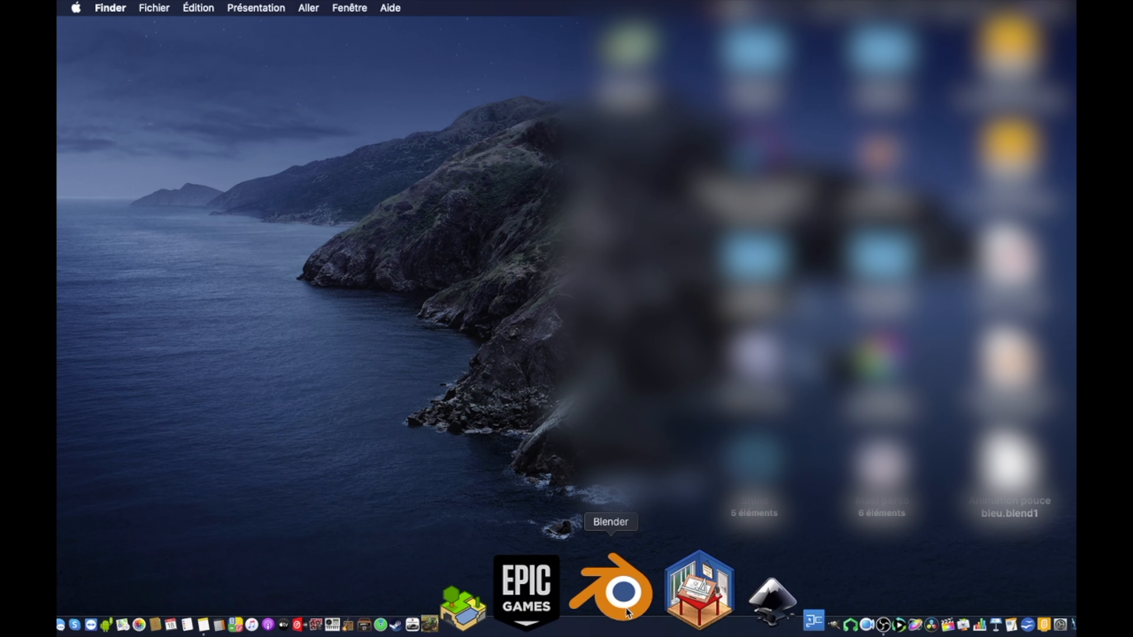
click(627, 611)
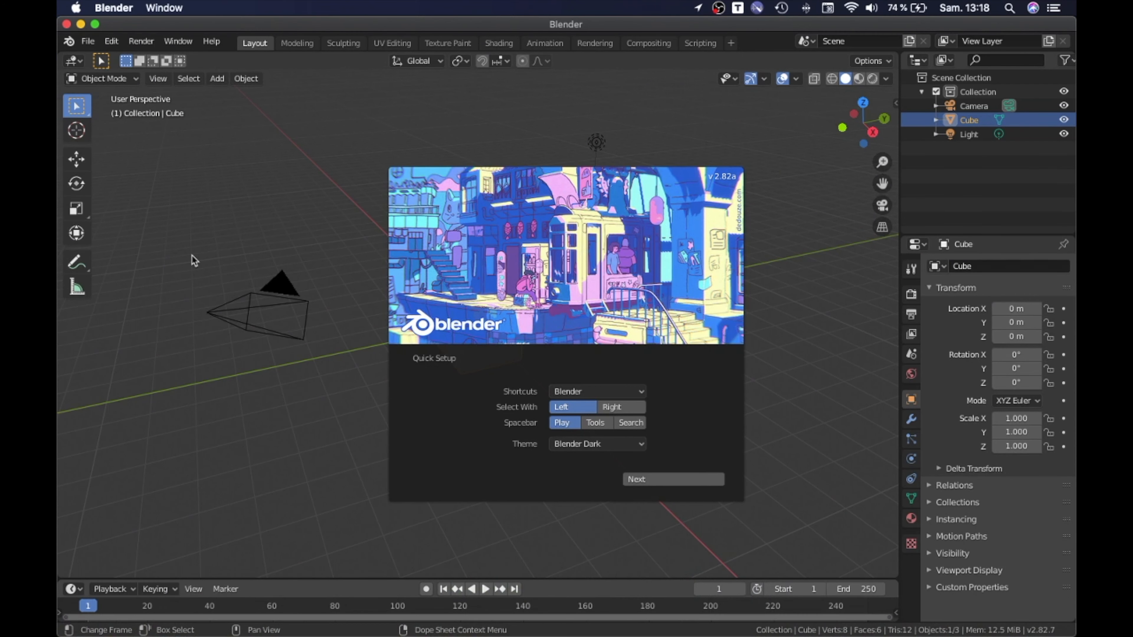
click(169, 276)
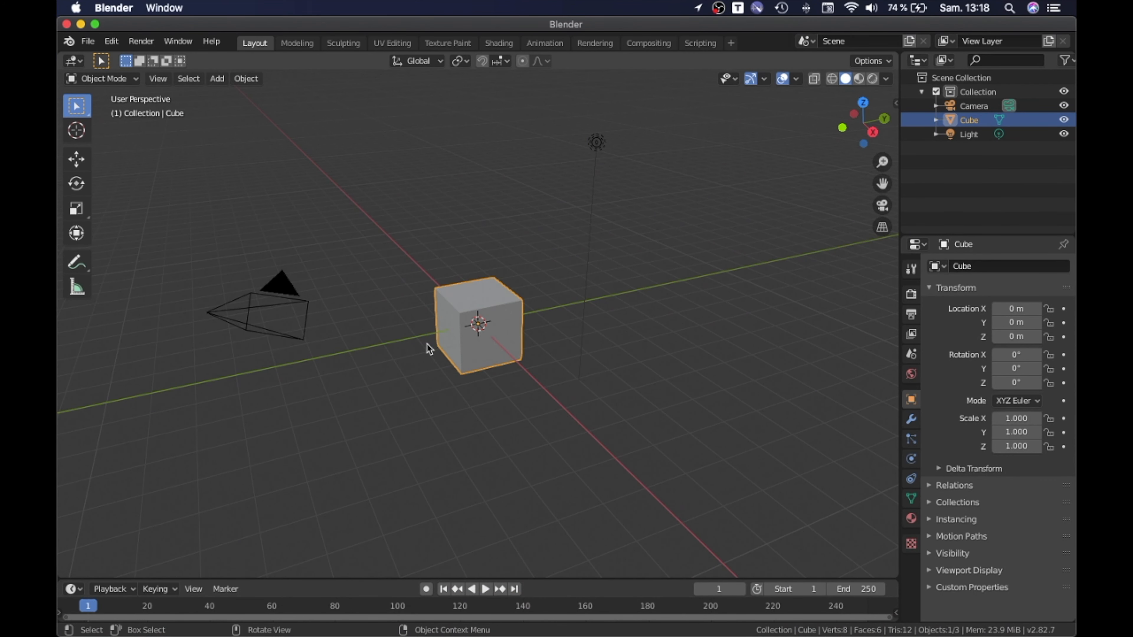
Delete the default cube, light and camera so that the scene is empty
click(399, 375)
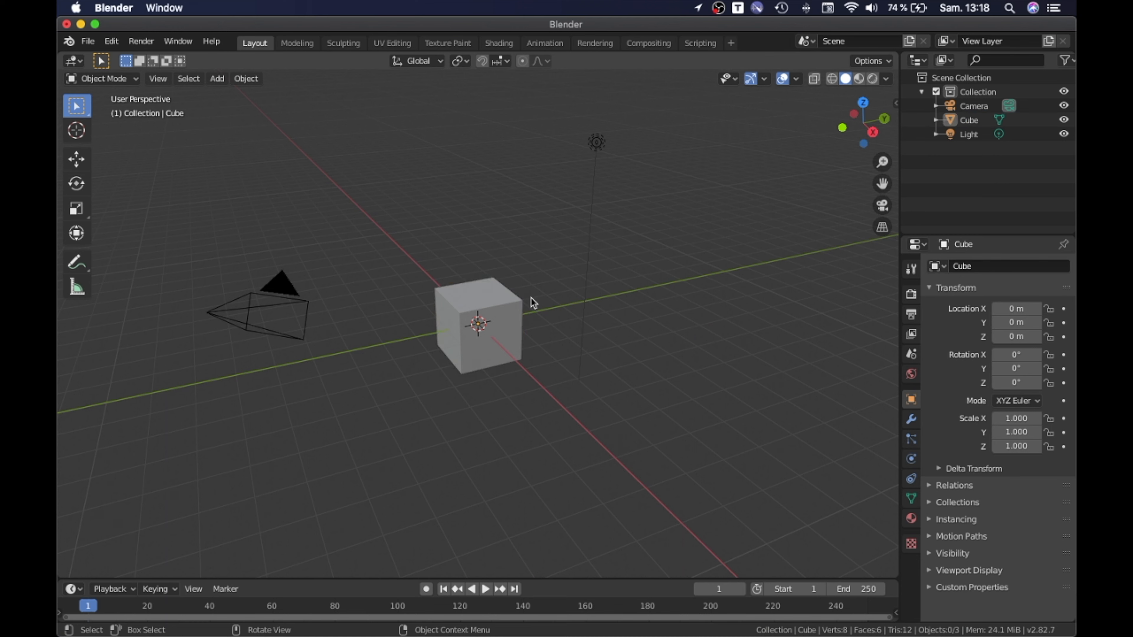
click(500, 350)
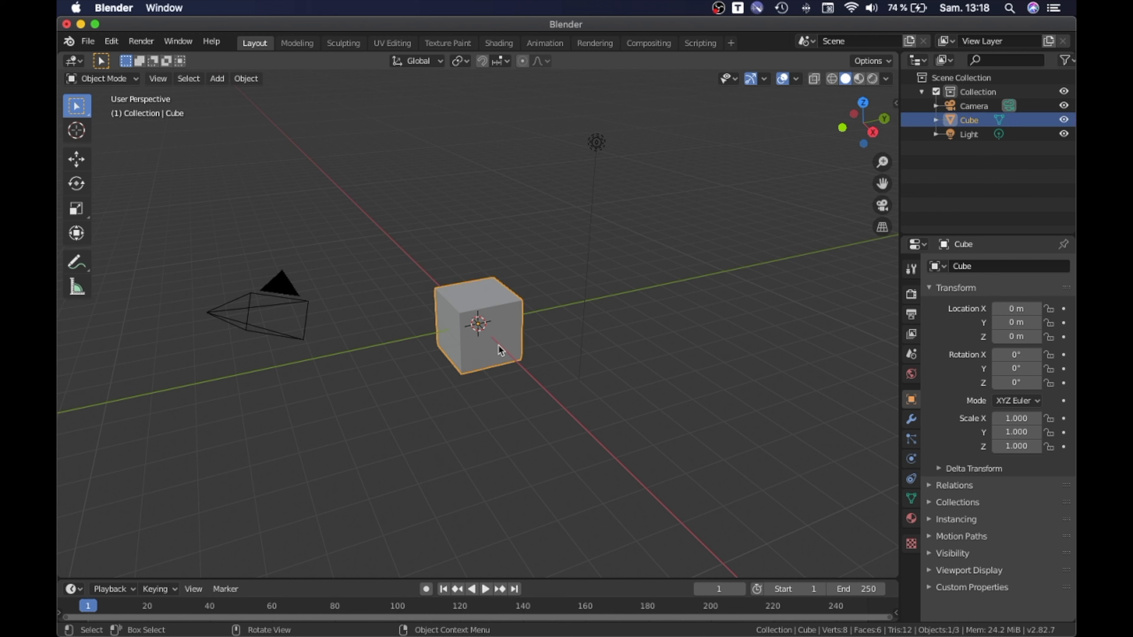
key(x)
click(498, 346)
click(599, 144)
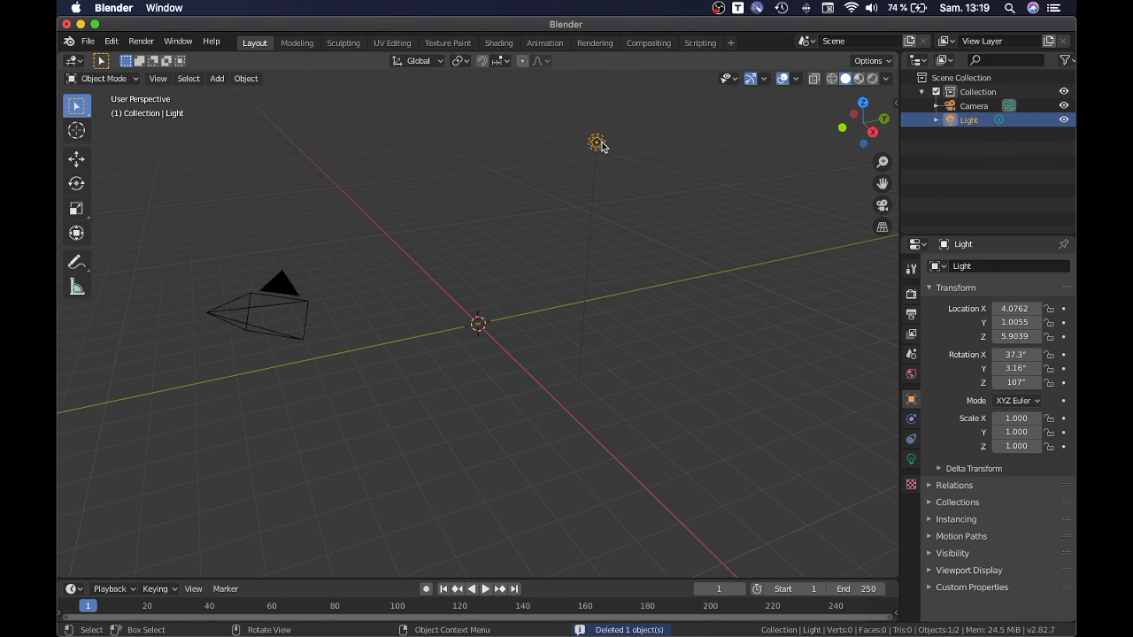
key(x)
click(602, 146)
click(281, 284)
key(x)
click(269, 289)
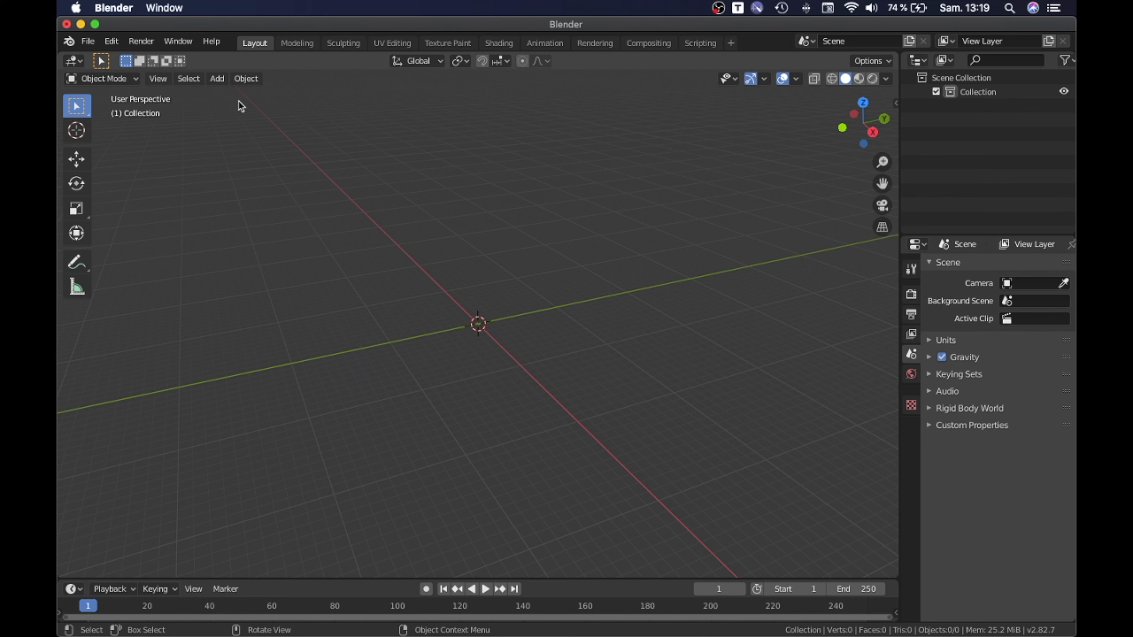
Add a cube mesh to the empty scene
click(217, 78)
mouse_move(230, 100)
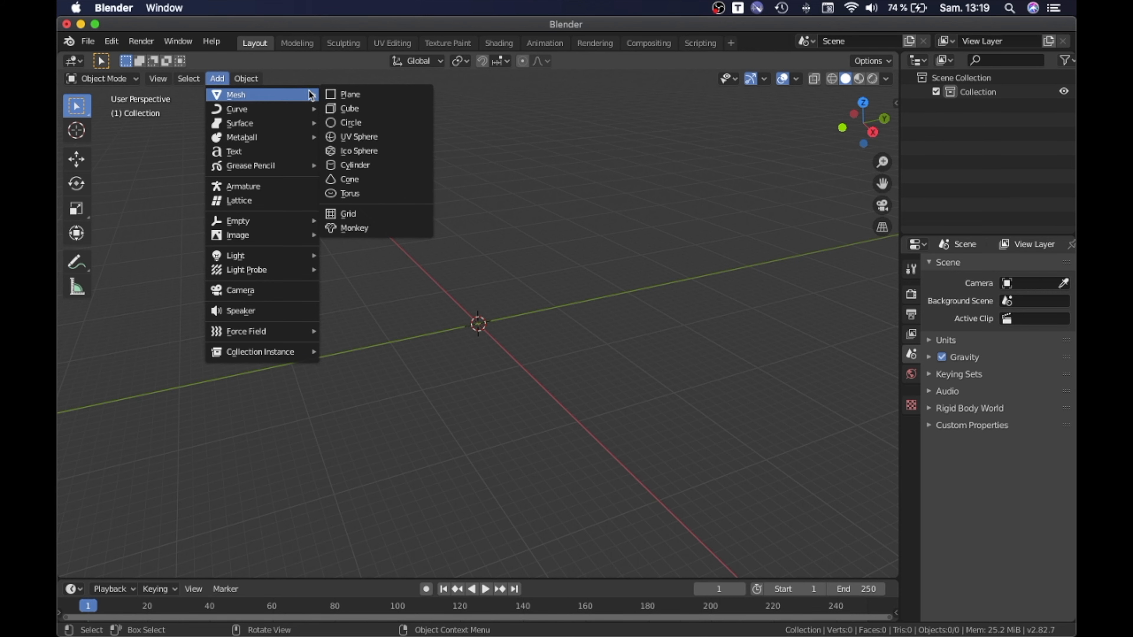
click(350, 109)
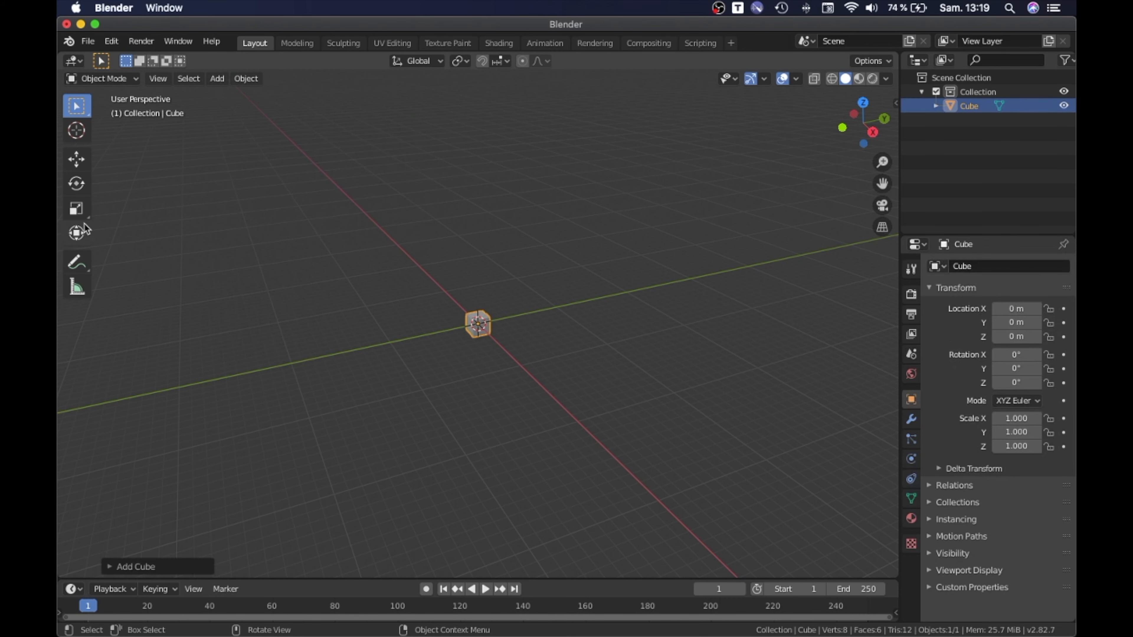
Move the cube up along the Z axis with the Transform tool to a height of about 39.4 m
click(77, 232)
drag(475, 251, 478, 241)
key(super+z)
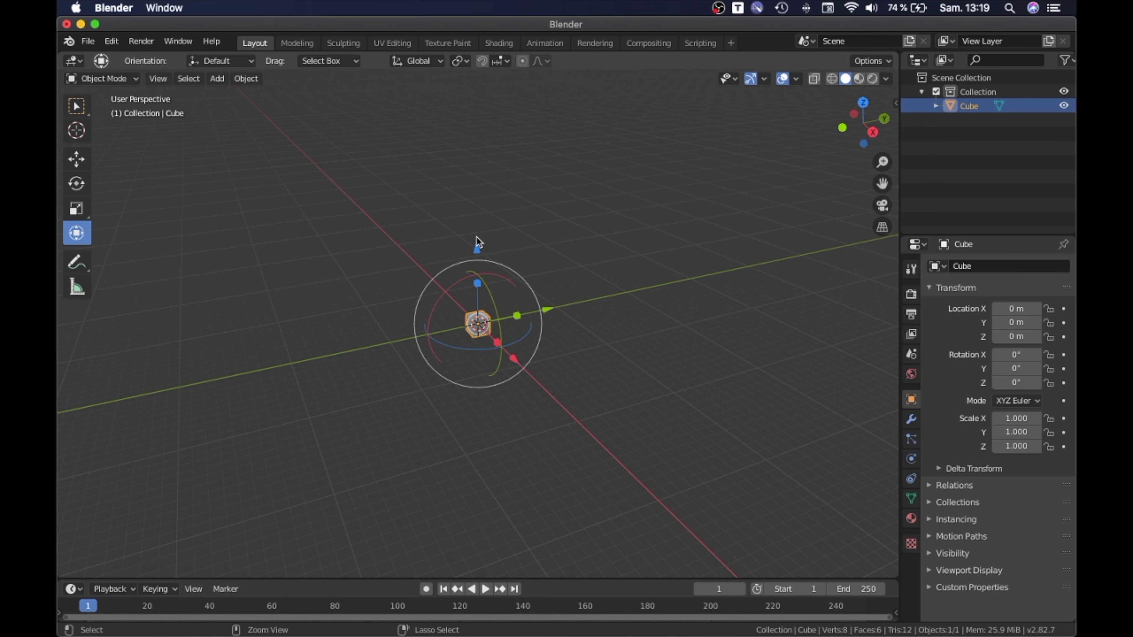
click(403, 254)
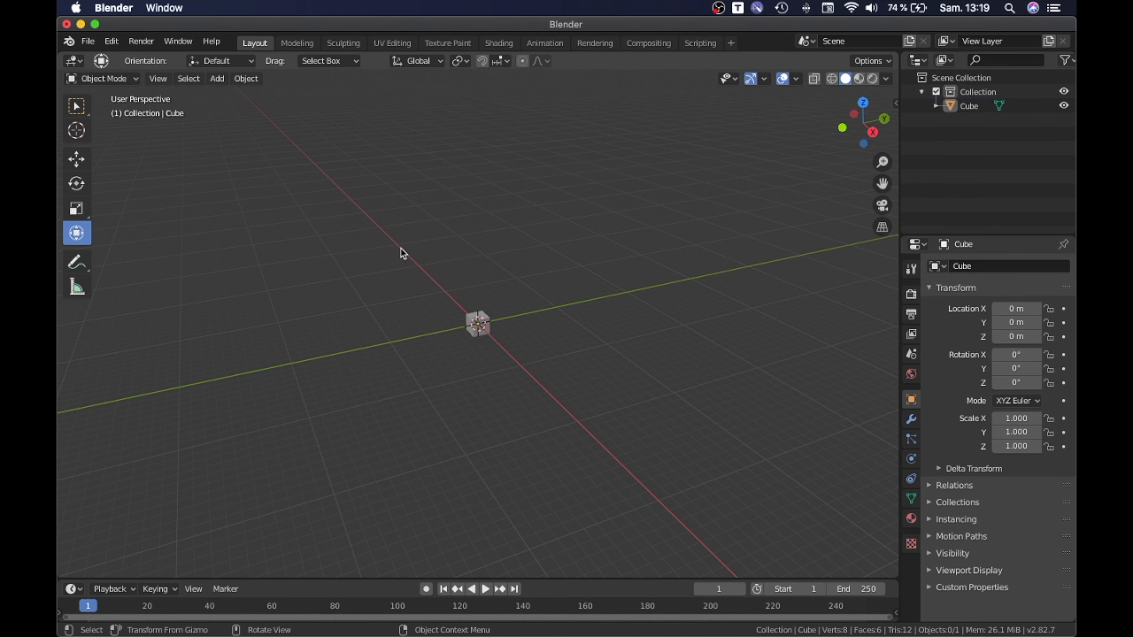
click(483, 314)
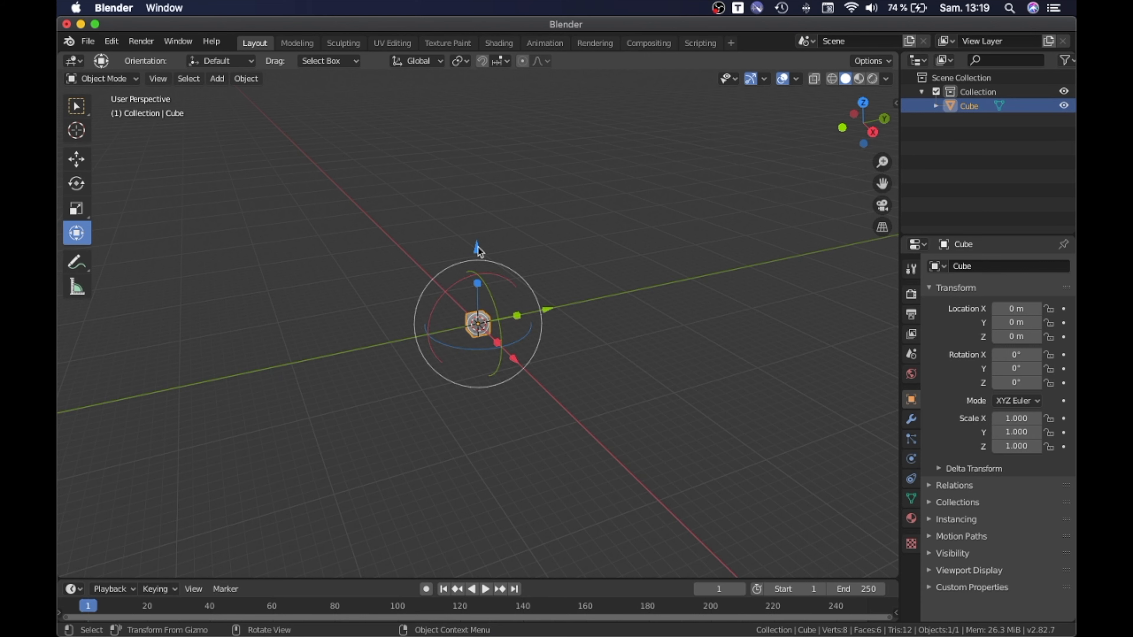
drag(478, 250, 488, 311)
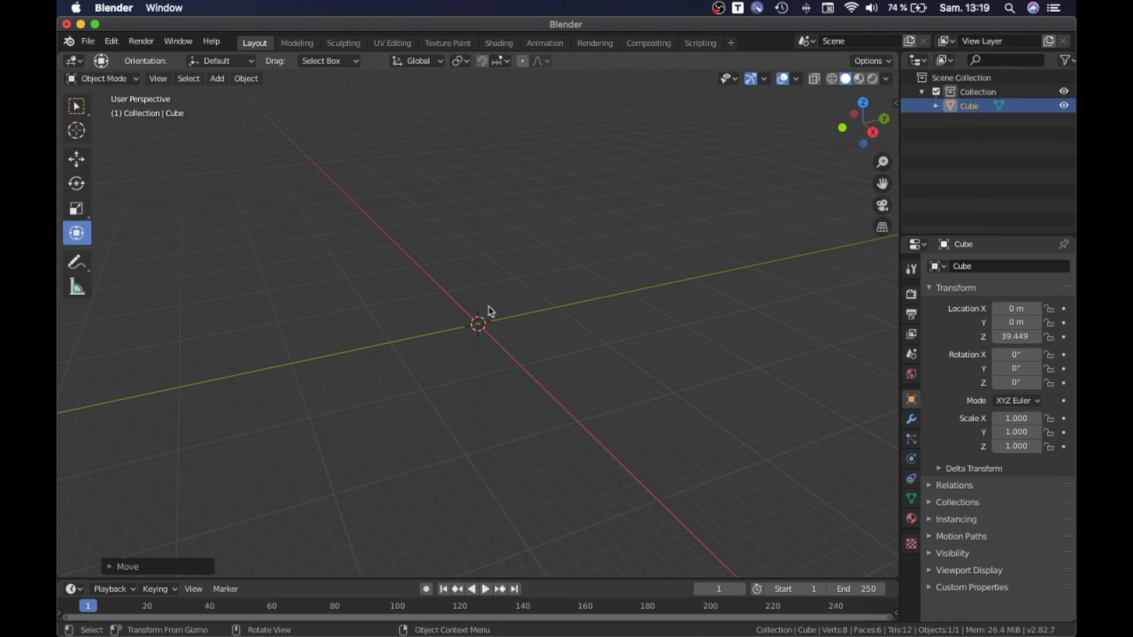
Raise the cube further along the Z axis to about 63.2 m and deselect it
middle_drag(432, 235, 425, 197)
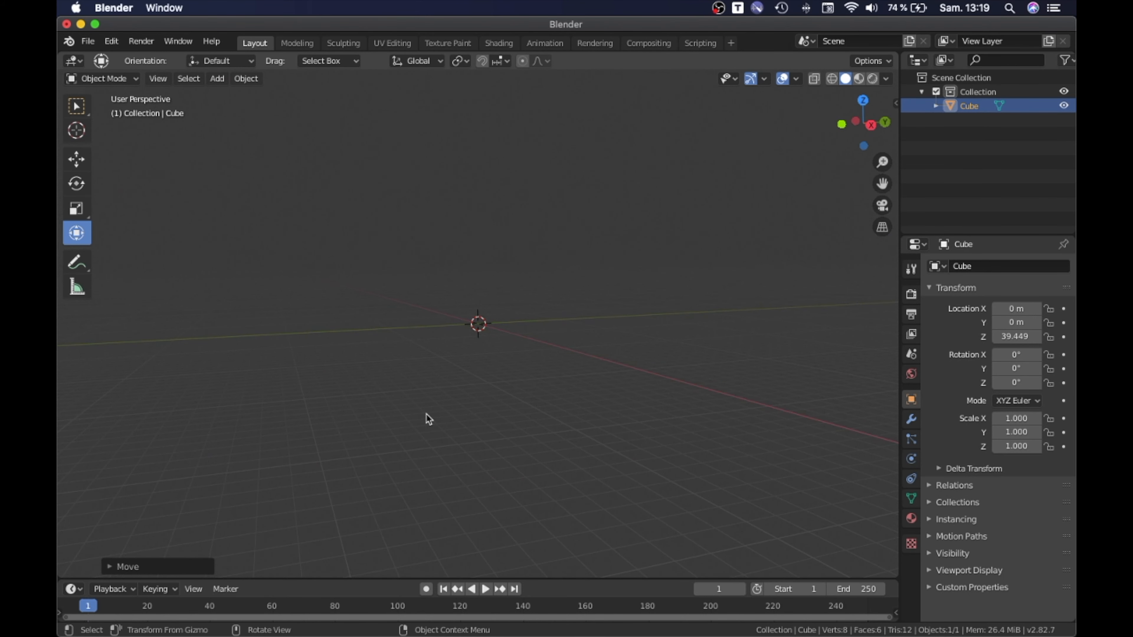
shift+middle_drag(479, 325, 480, 570)
shift+middle_drag(579, 210, 570, 348)
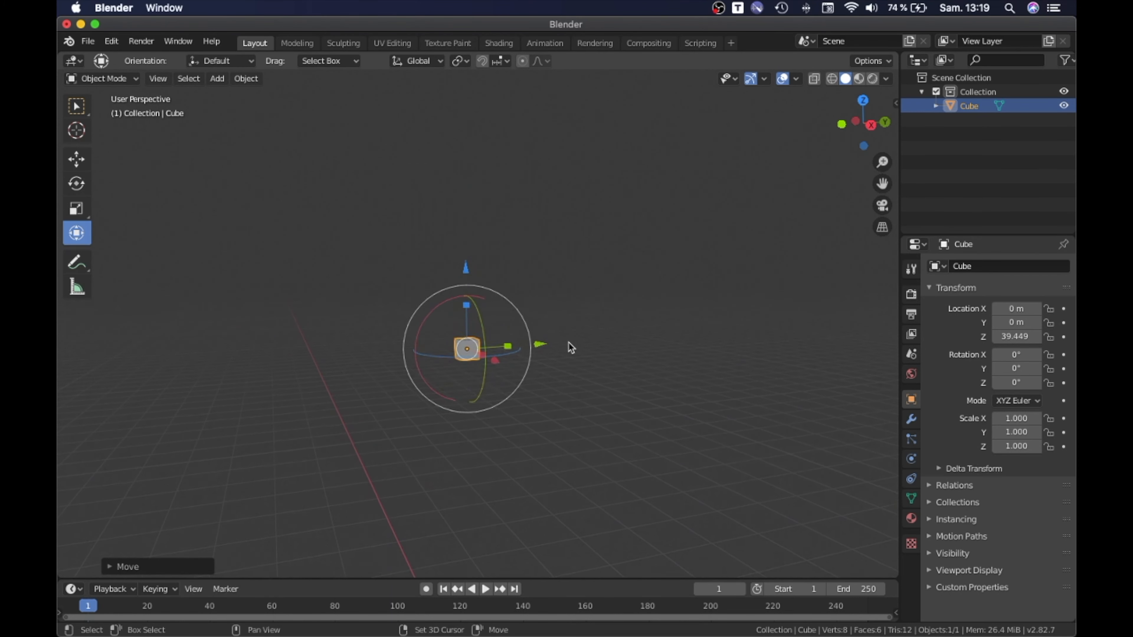
drag(465, 270, 491, 94)
shift+middle_drag(506, 219, 529, 404)
drag(461, 278, 495, 205)
click(566, 225)
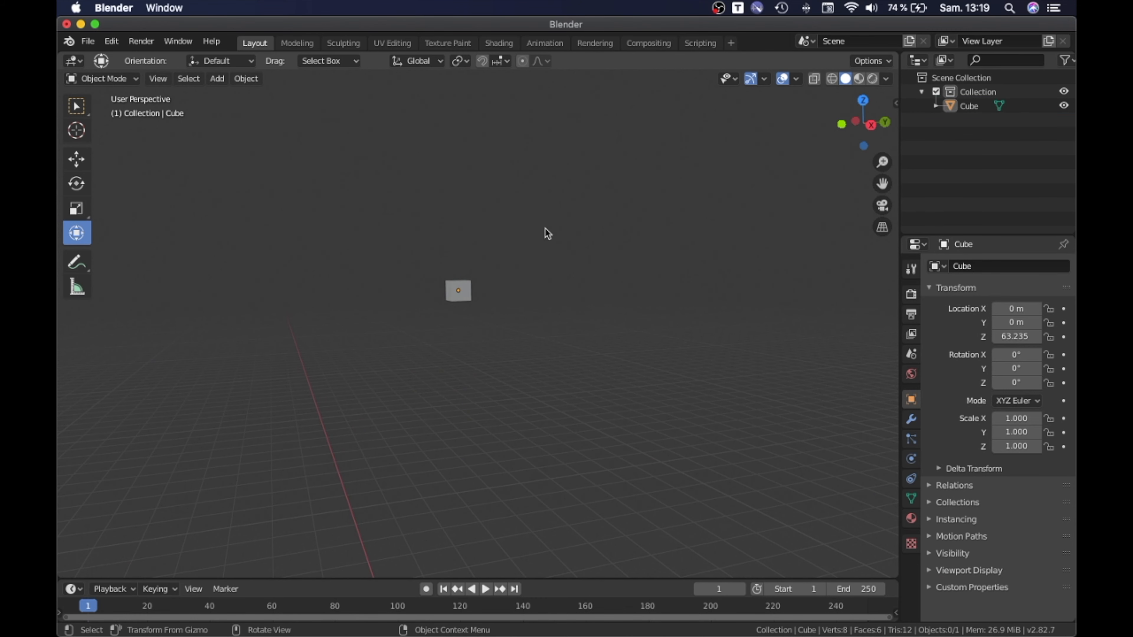
Put the cube into Edit Mode and set the selection mode to edges
middle_drag(541, 227, 651, 258)
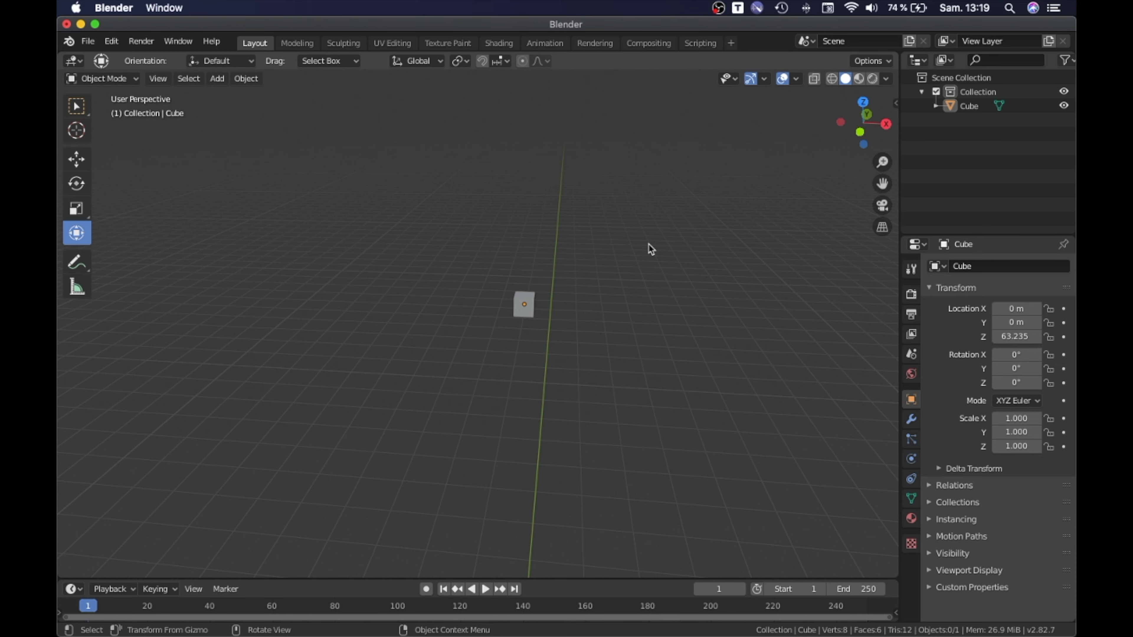
middle_drag(650, 248, 645, 302)
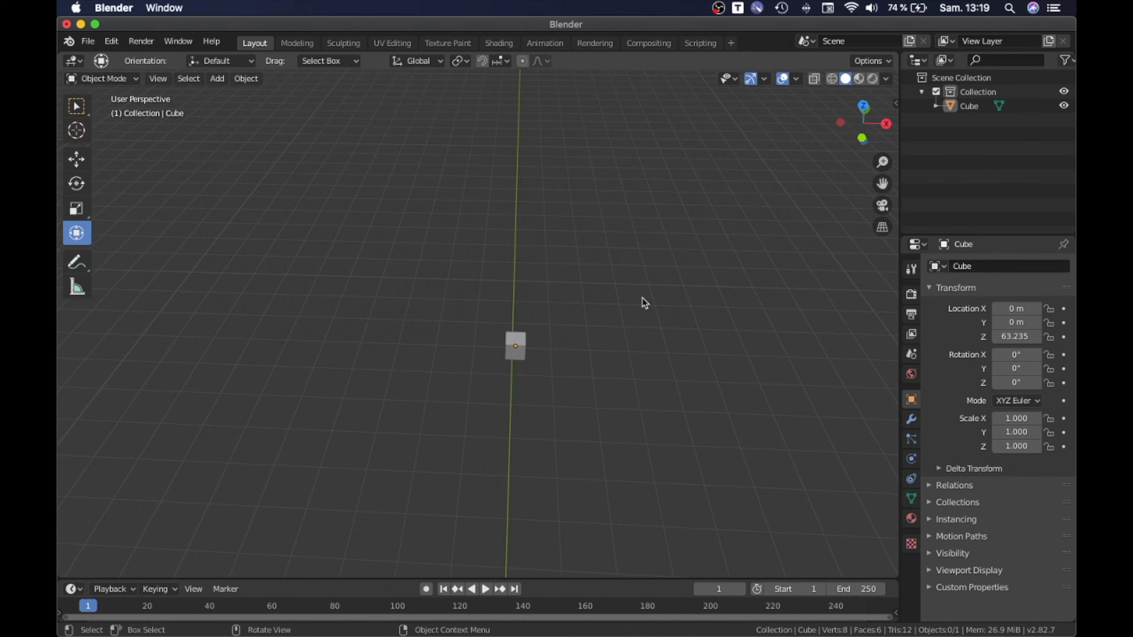
scroll(505, 364, up, 3)
middle_drag(505, 364, 644, 387)
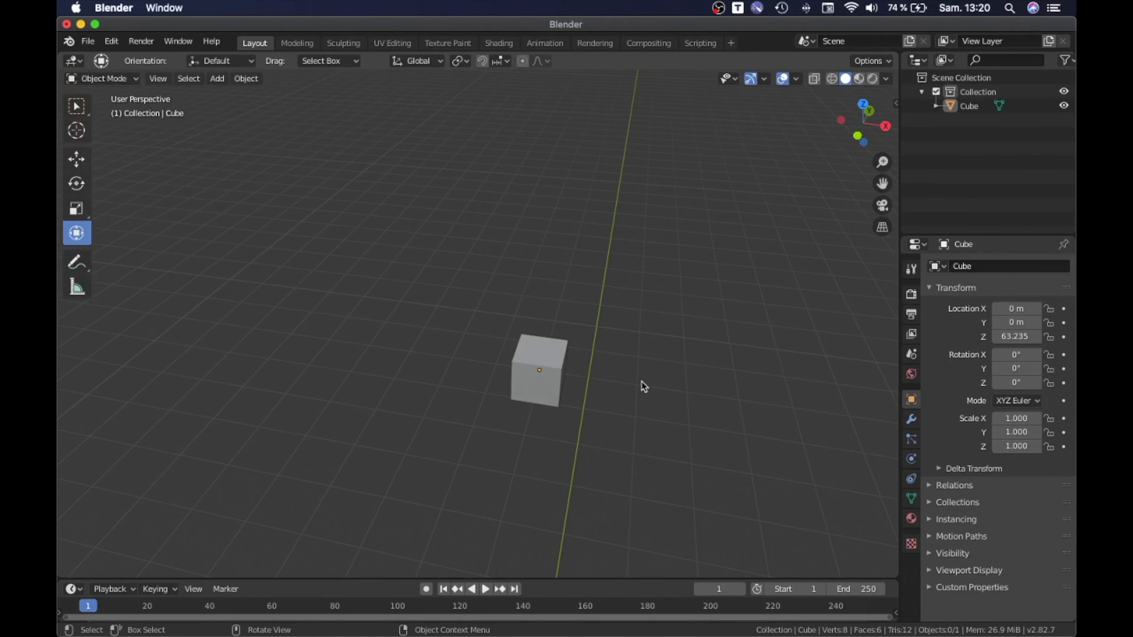
click(541, 399)
click(129, 81)
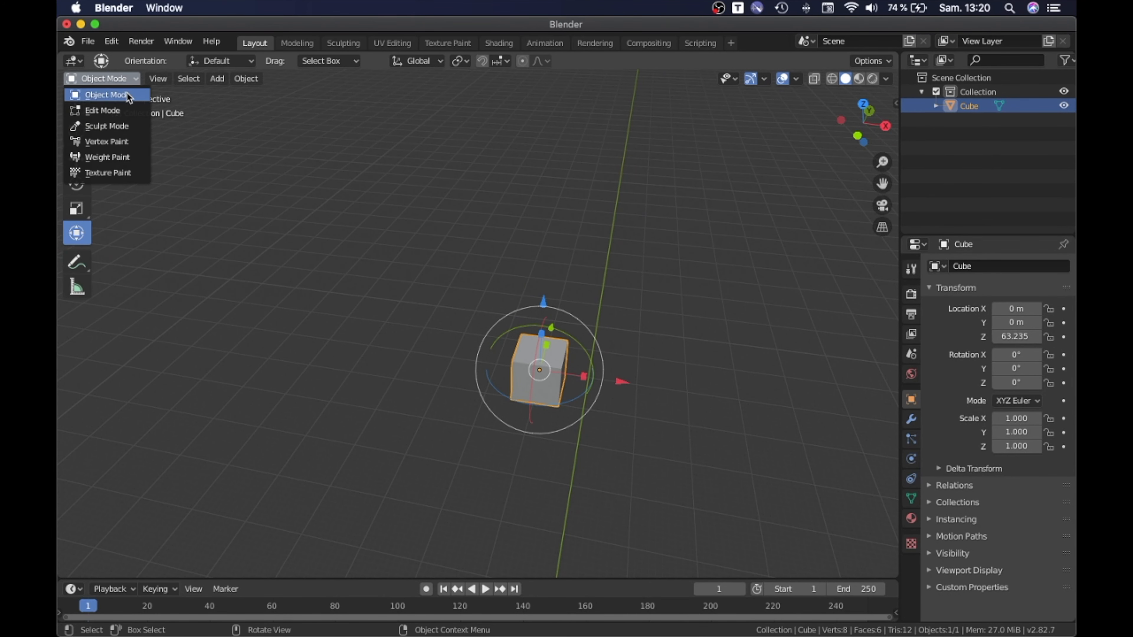
click(124, 110)
click(165, 80)
Move the cube's front vertical edge along X to the adjacent corner to form a triangular prism, and return to Object Mode
click(558, 396)
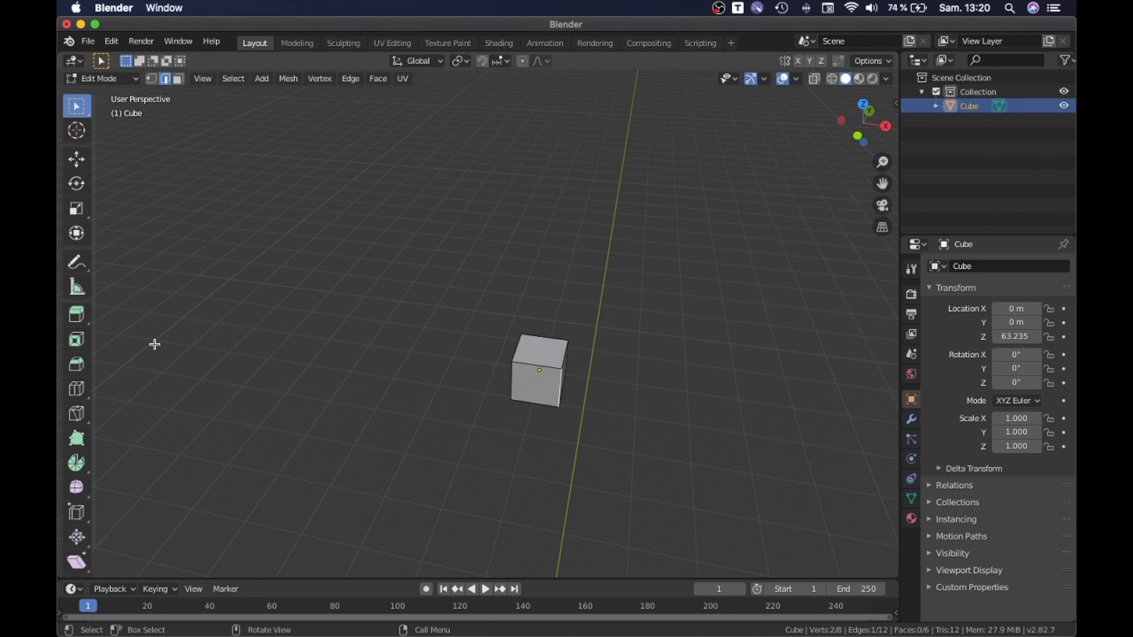
click(76, 232)
middle_drag(253, 347, 254, 401)
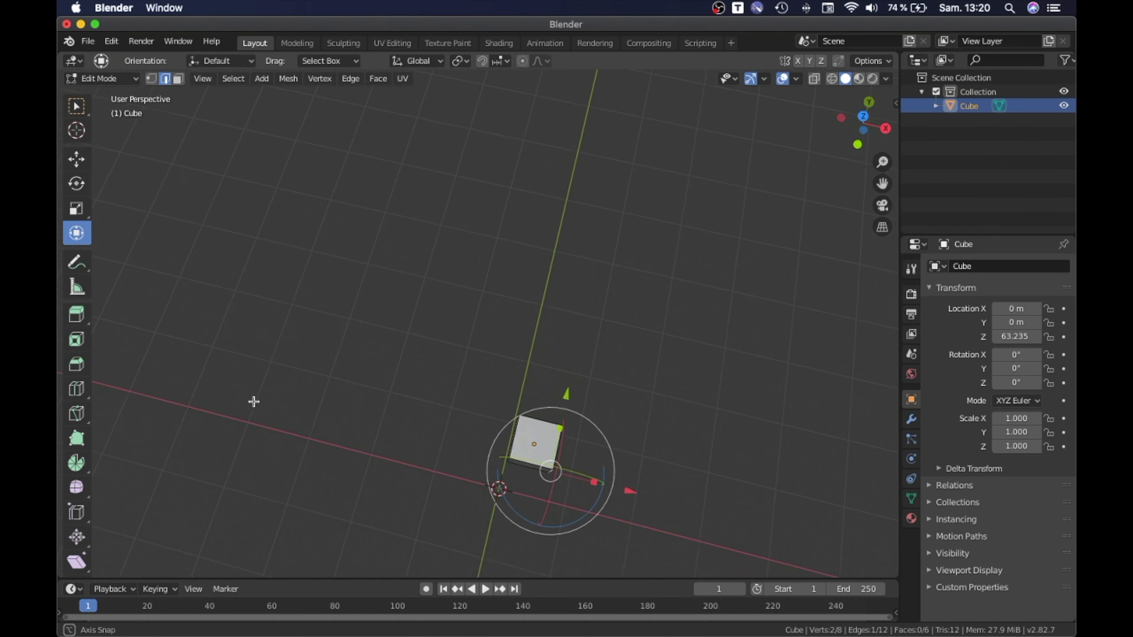
drag(629, 493, 584, 487)
scroll(576, 488, up, 3)
middle_drag(532, 357, 516, 271)
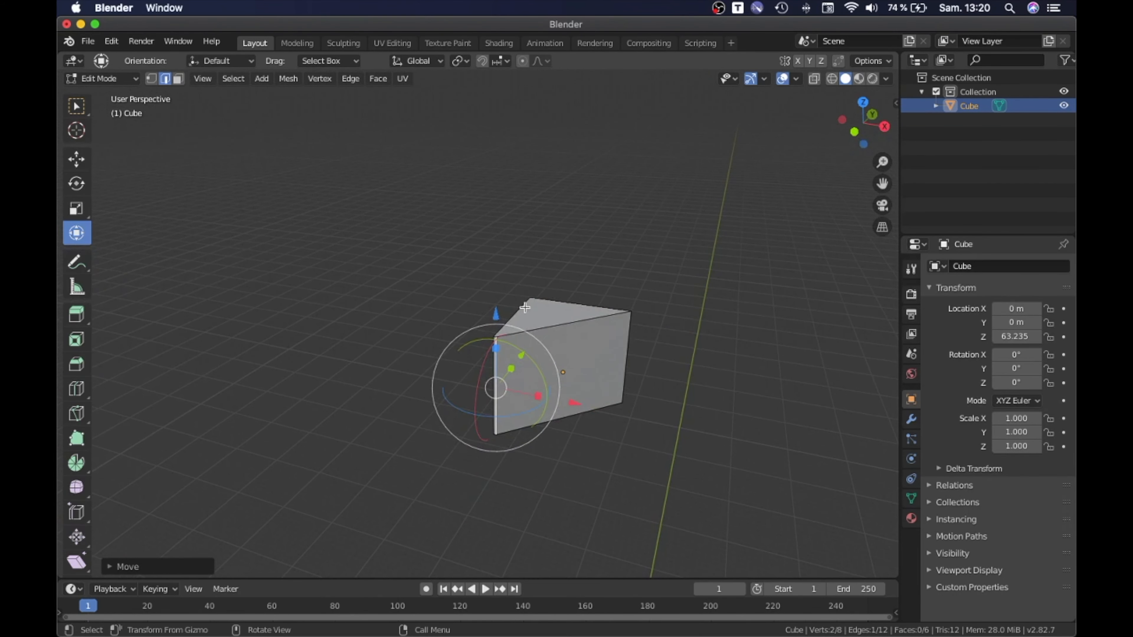
drag(572, 407, 572, 408)
click(695, 360)
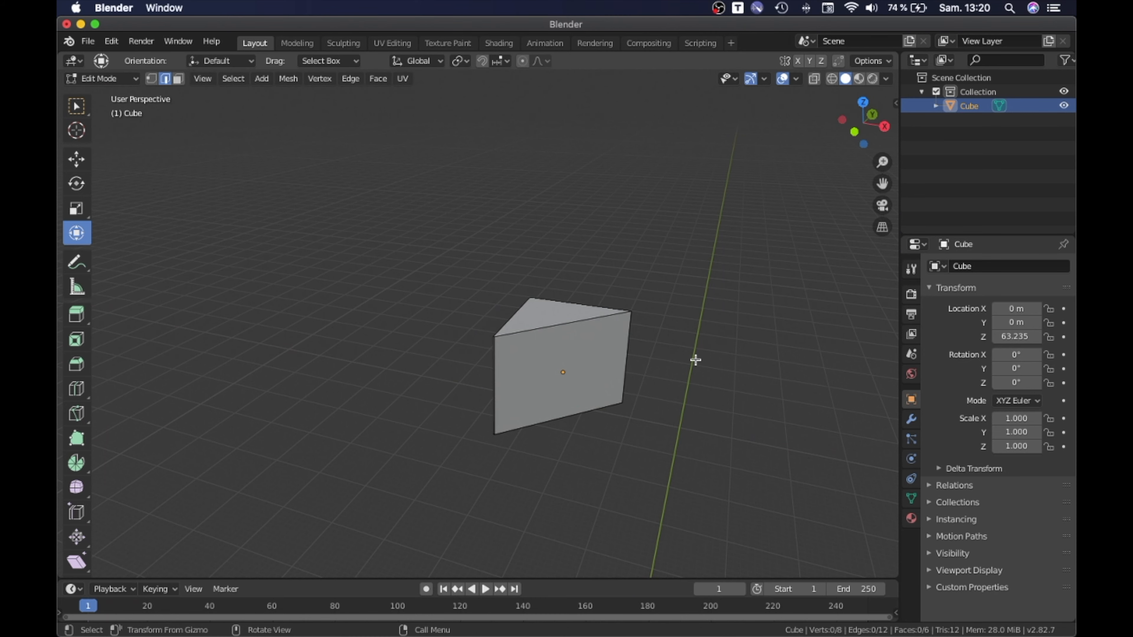
click(116, 79)
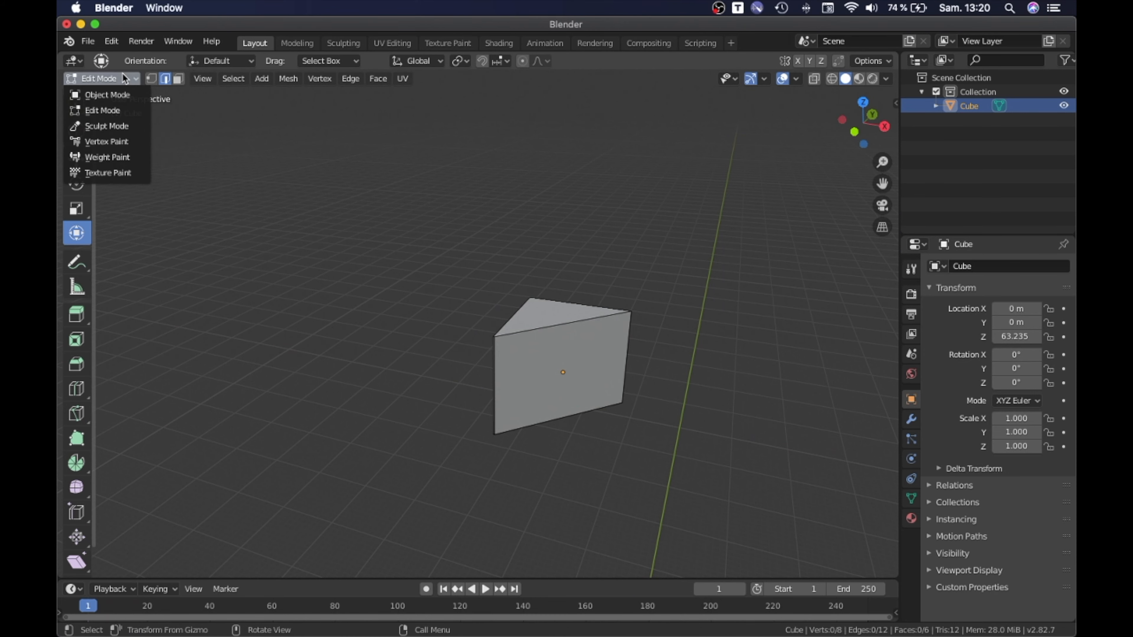
click(125, 93)
Flatten the triangular prism along the Z axis to a scale of about 0.126
middle_drag(471, 335, 495, 337)
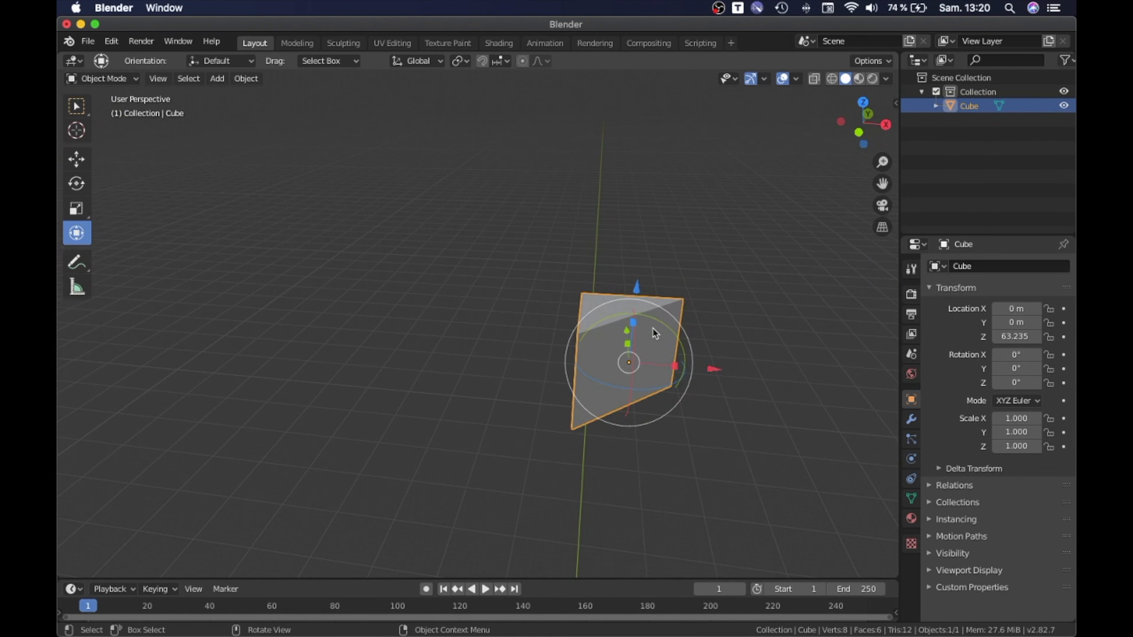
middle_drag(655, 329, 676, 298)
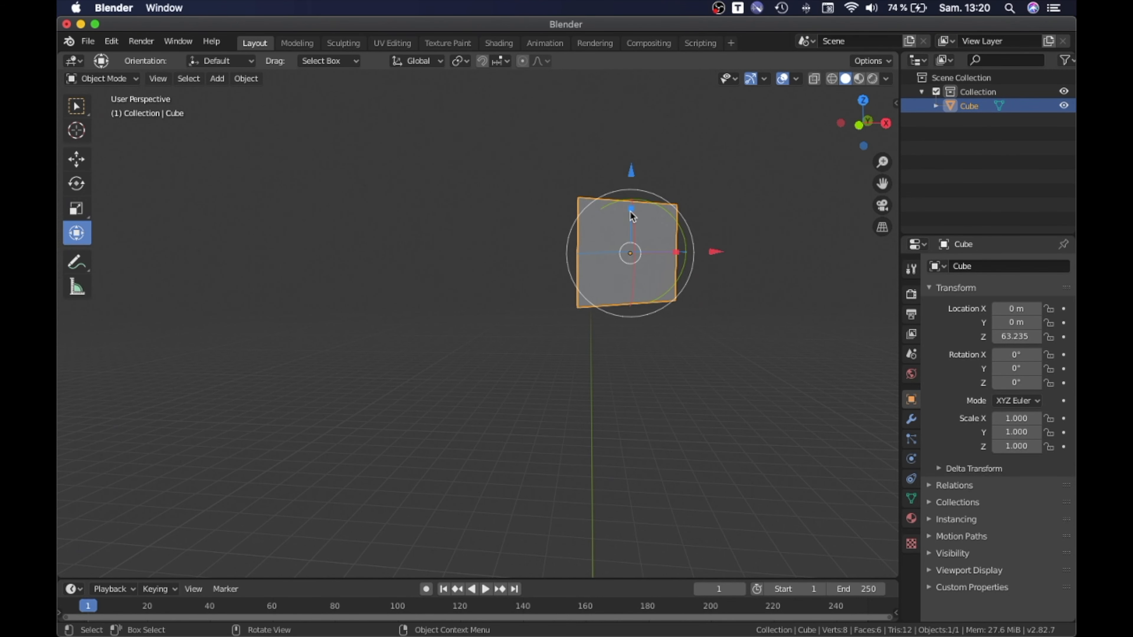
drag(631, 214, 628, 254)
Rotate the flattened triangle about the X axis to about -92.1° so that it stands upright
middle_drag(628, 255, 784, 337)
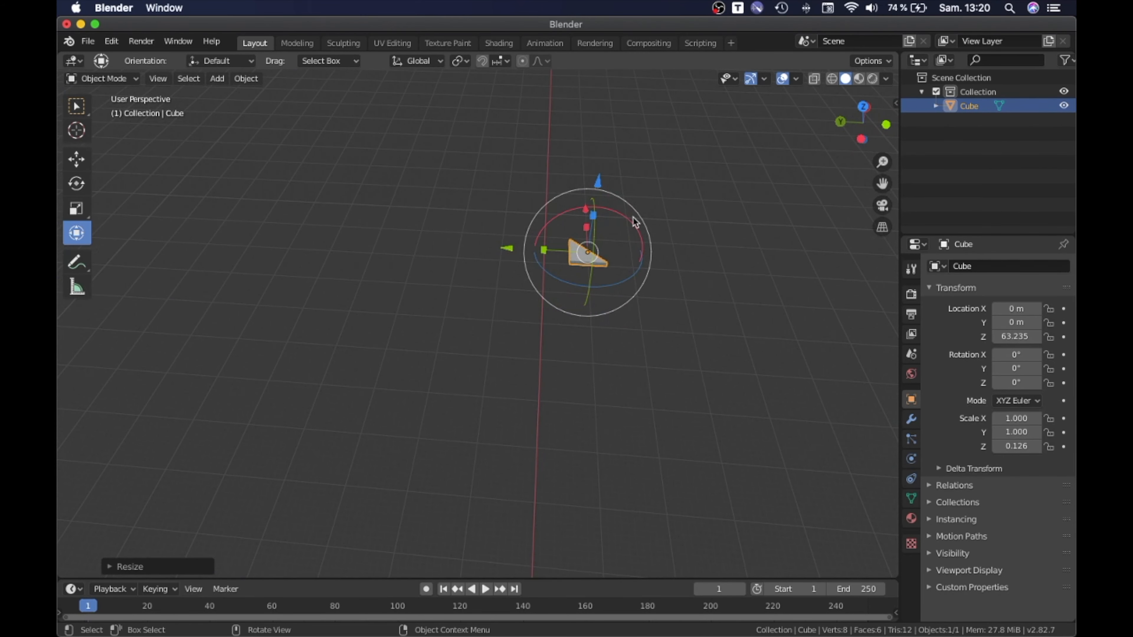
drag(633, 223, 519, 180)
middle_drag(519, 180, 394, 147)
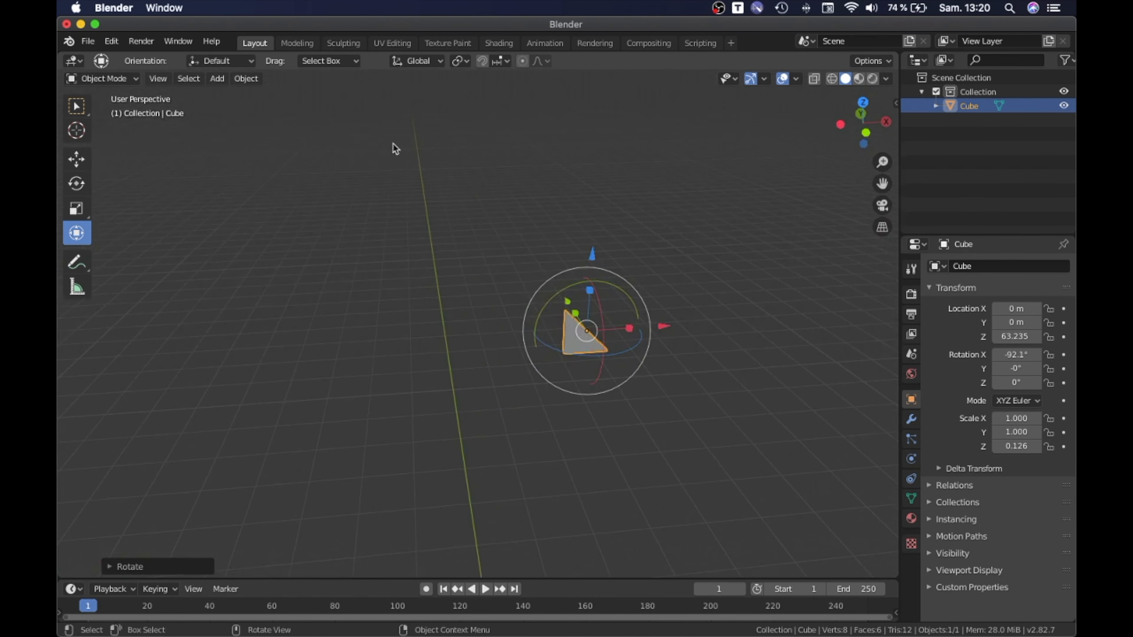
Rotate the upright triangle about the Y axis to about -47.4° and deselect it
mouse_move(573, 294)
middle_down()
mouse_move(653, 359)
mouse_move(726, 374)
mouse_move(693, 354)
mouse_move(713, 354)
mouse_move(549, 330)
mouse_move(579, 296)
middle_up()
drag(576, 270, 507, 273)
middle_drag(499, 237, 492, 226)
drag(557, 260, 555, 261)
click(602, 240)
Rotate the triangle slightly about the Z axis to about 3.54° to align it with the red axis line
middle_drag(693, 235, 628, 351)
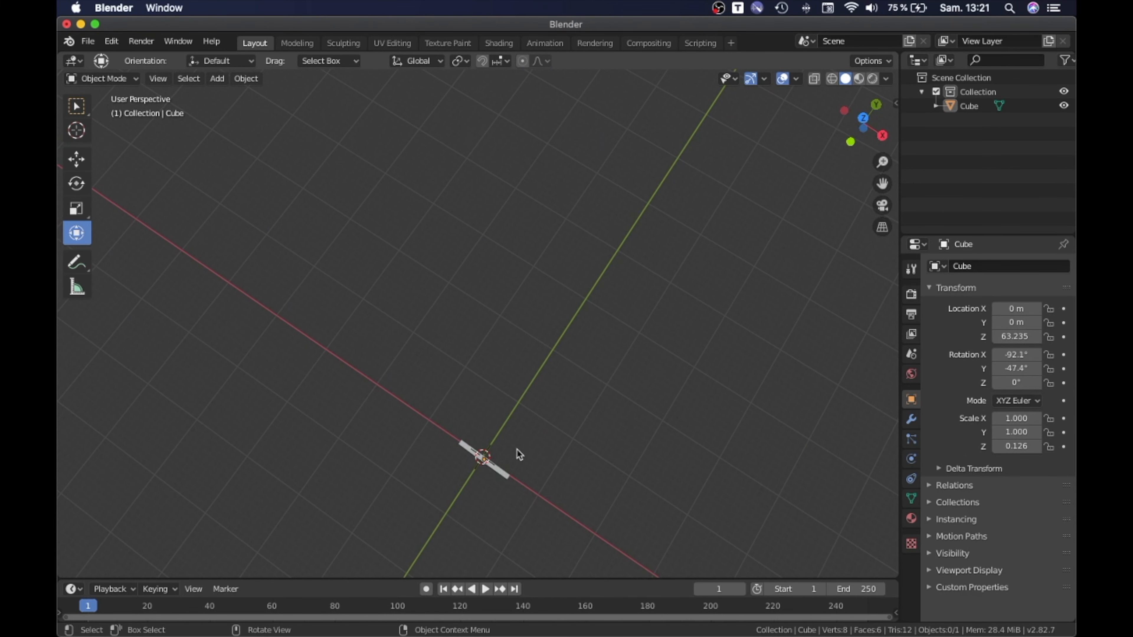
click(499, 469)
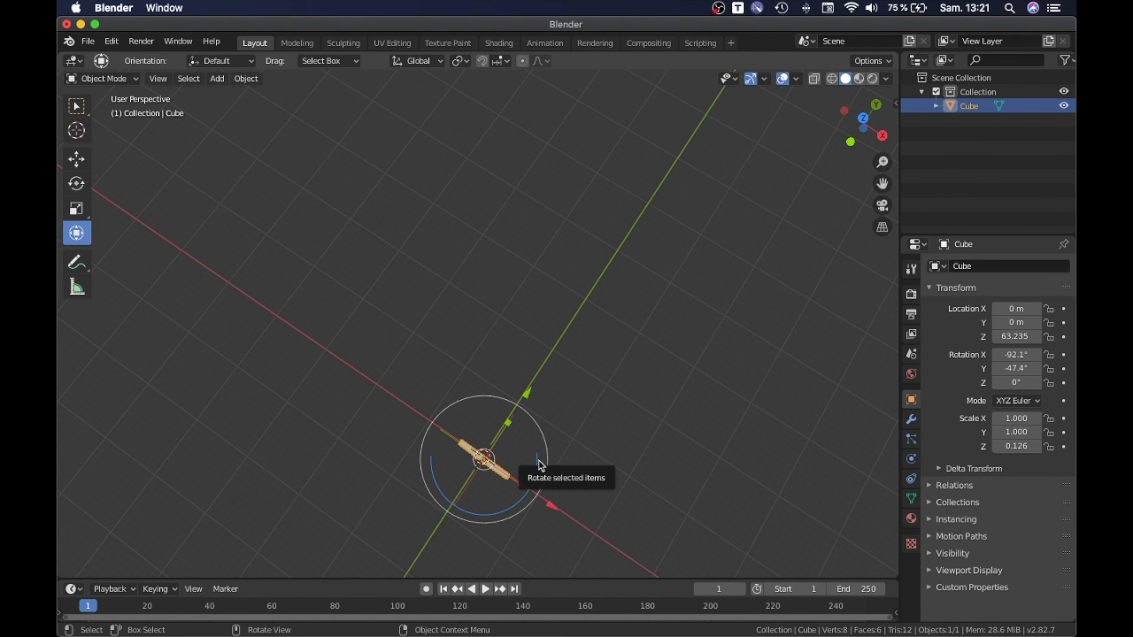
drag(539, 461, 540, 455)
click(627, 420)
Insert a LocRotScale keyframe for the triangle at frame 0
middle_drag(627, 421, 500, 461)
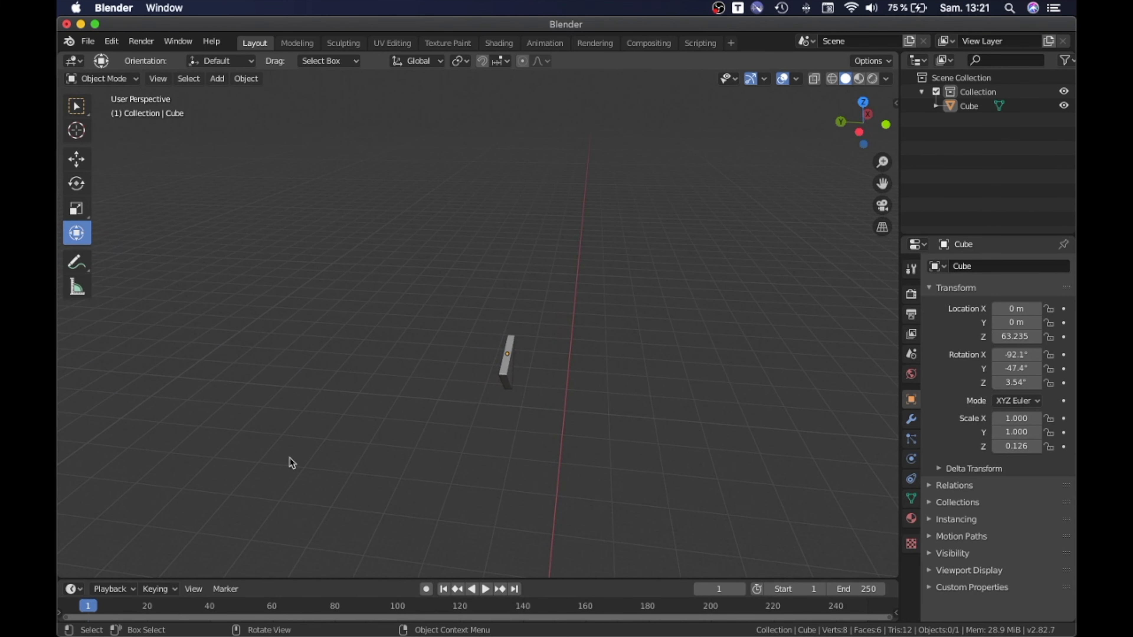
click(478, 589)
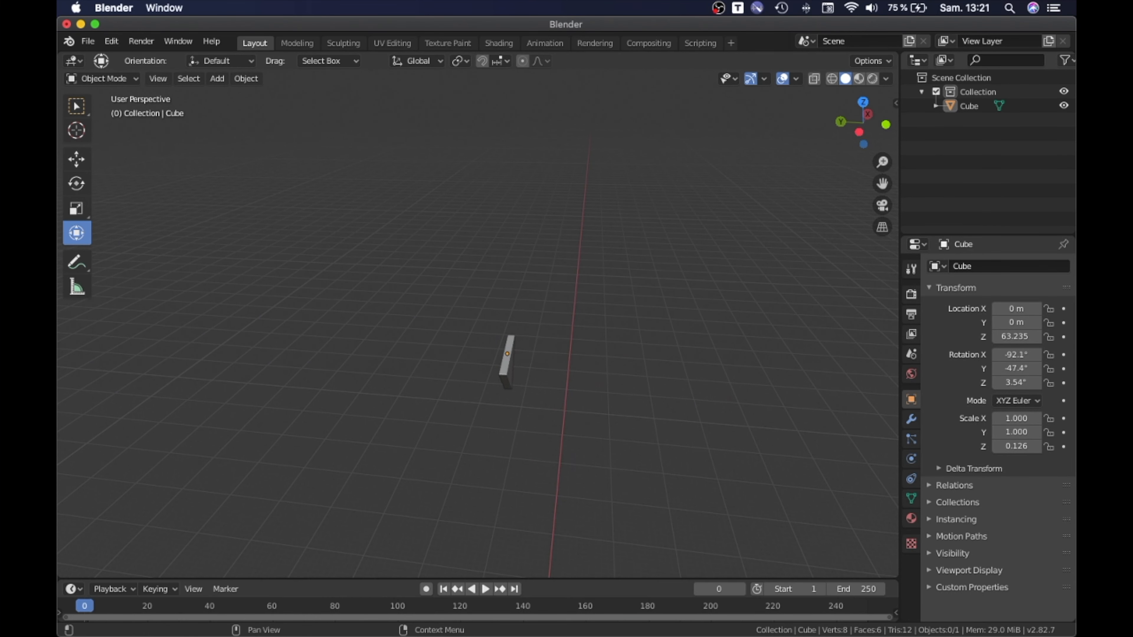
click(503, 375)
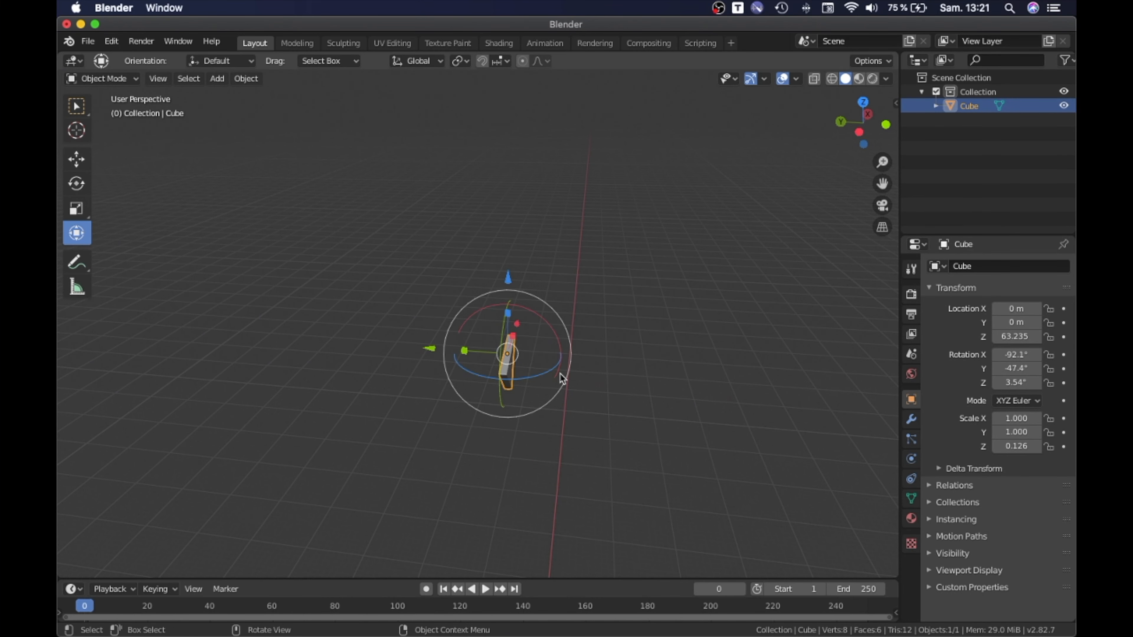
key(i)
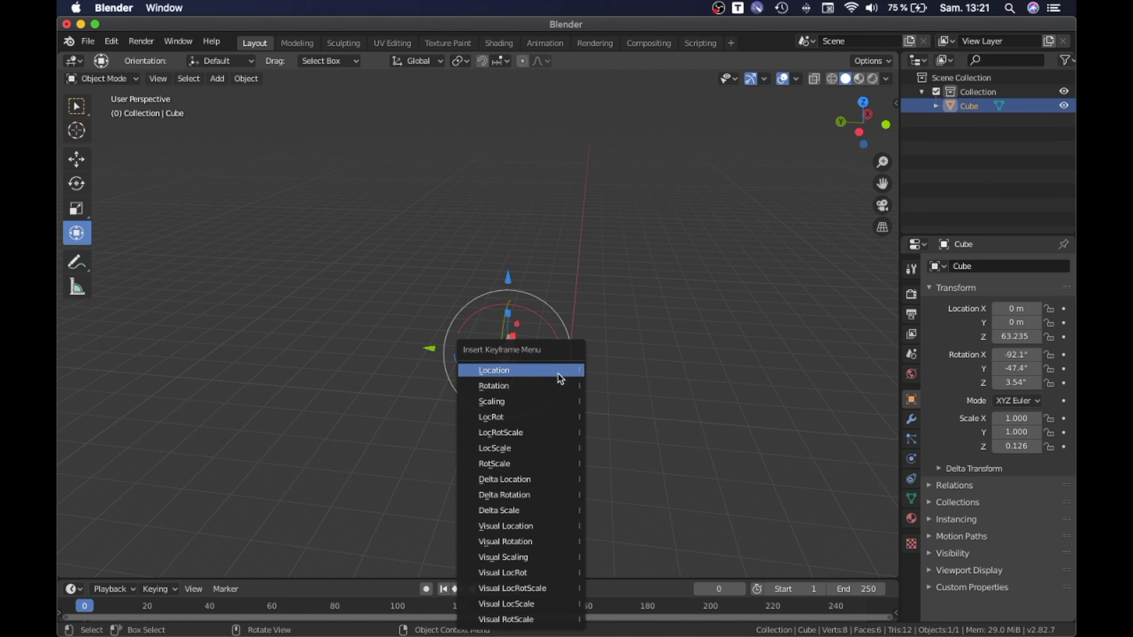
click(551, 425)
At frame 40, rotate the triangle about the Z axis to about 92.5° and insert a LocRotScale keyframe
middle_drag(607, 424, 674, 439)
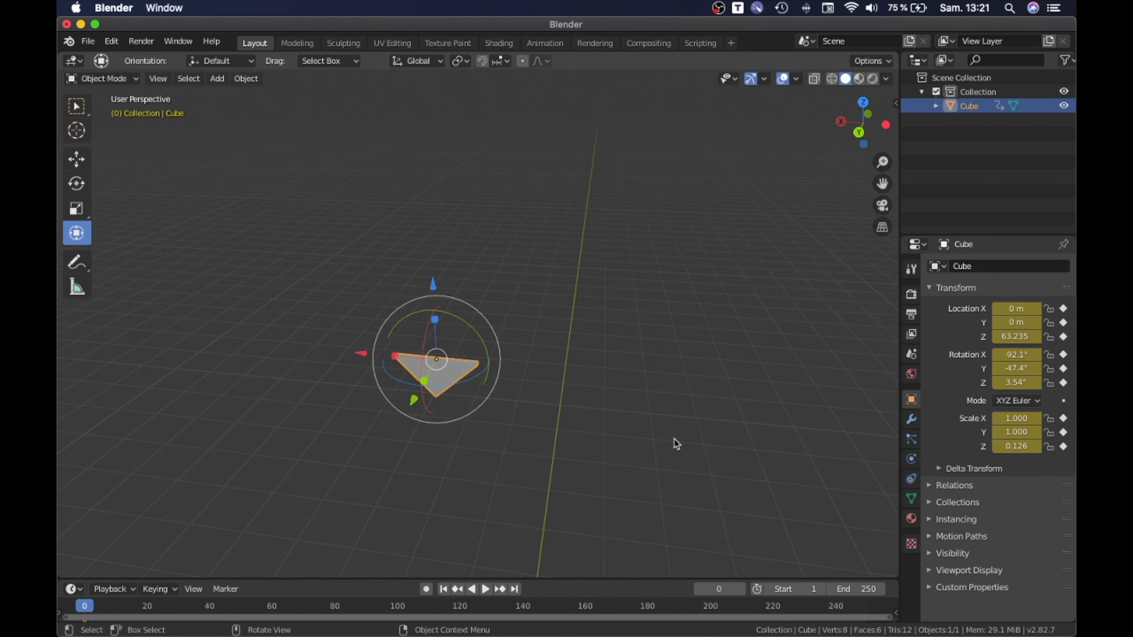
click(211, 611)
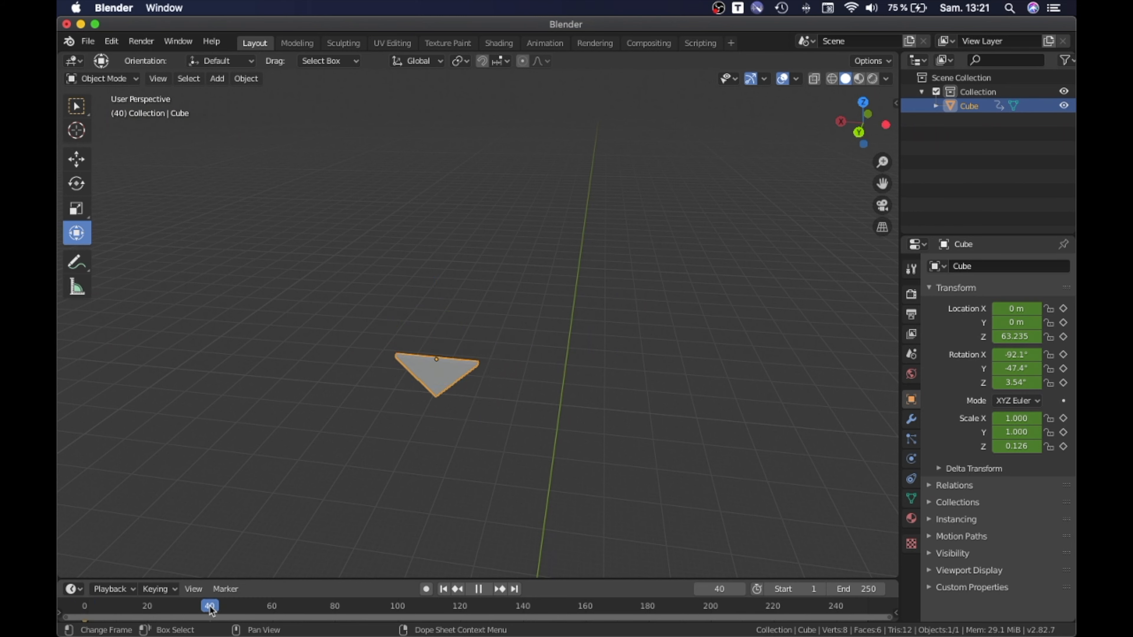
middle_drag(349, 534, 490, 67)
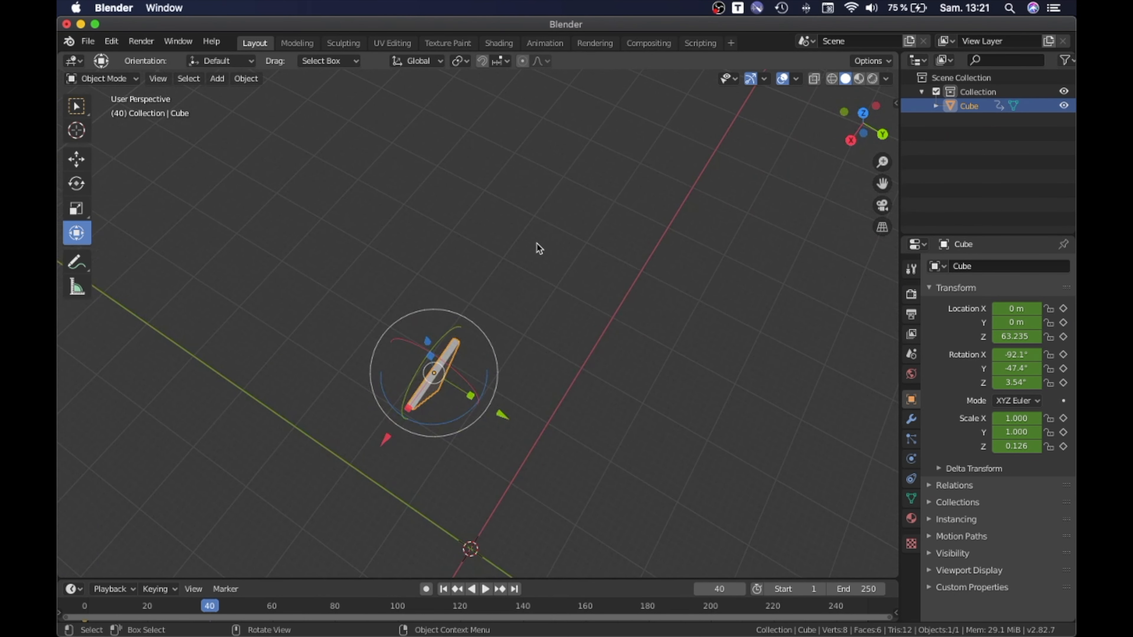
drag(468, 417, 538, 308)
middle_drag(537, 308, 470, 390)
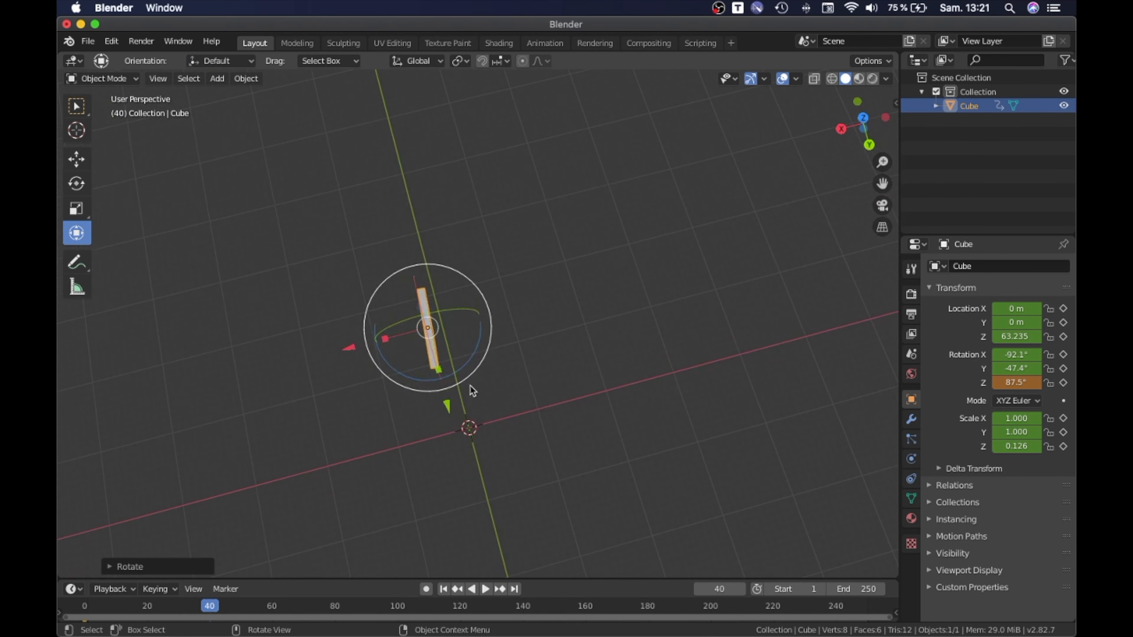
drag(473, 359, 476, 351)
middle_drag(476, 351, 540, 325)
key(i)
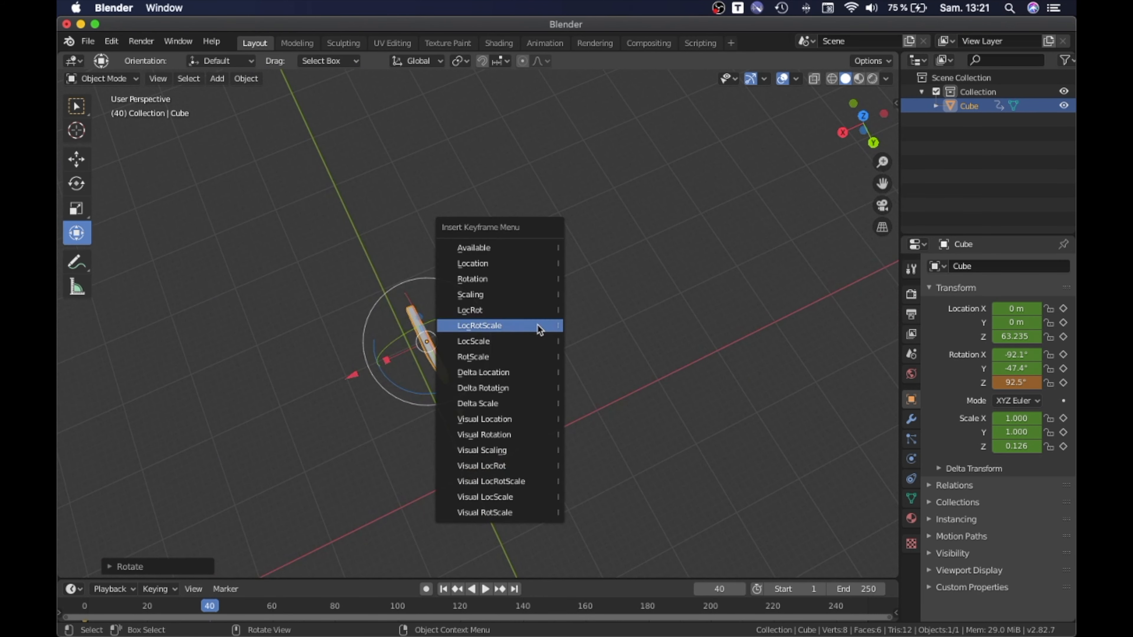
click(540, 329)
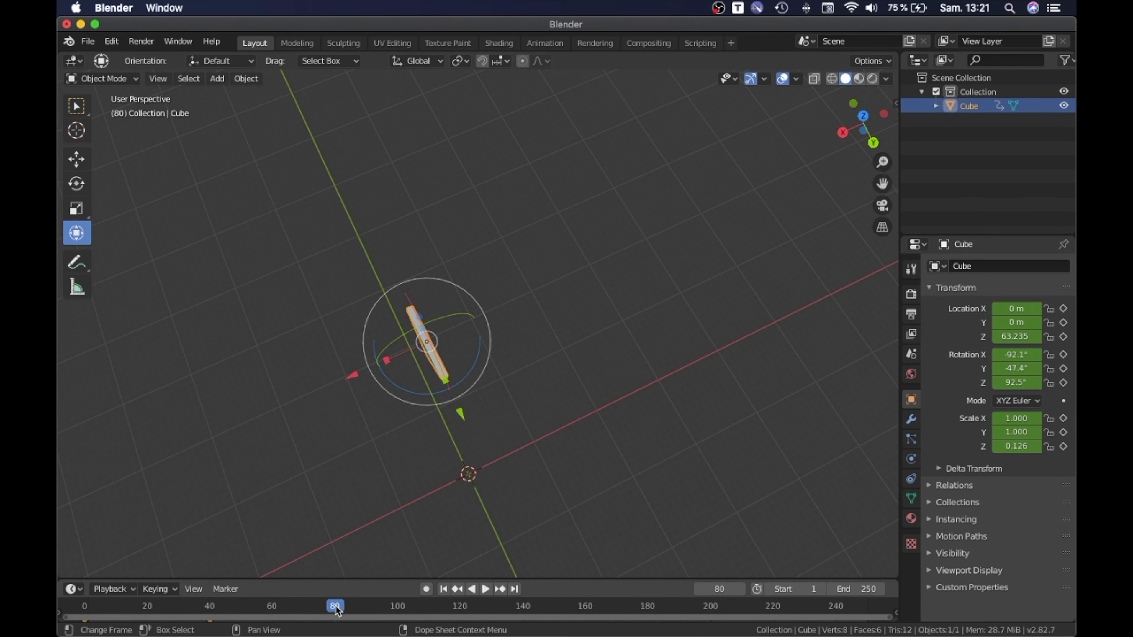
At frame 80, rotate the triangle about the Z axis to about 181° and insert a LocRotScale keyframe
drag(439, 406, 505, 355)
middle_drag(505, 355, 622, 372)
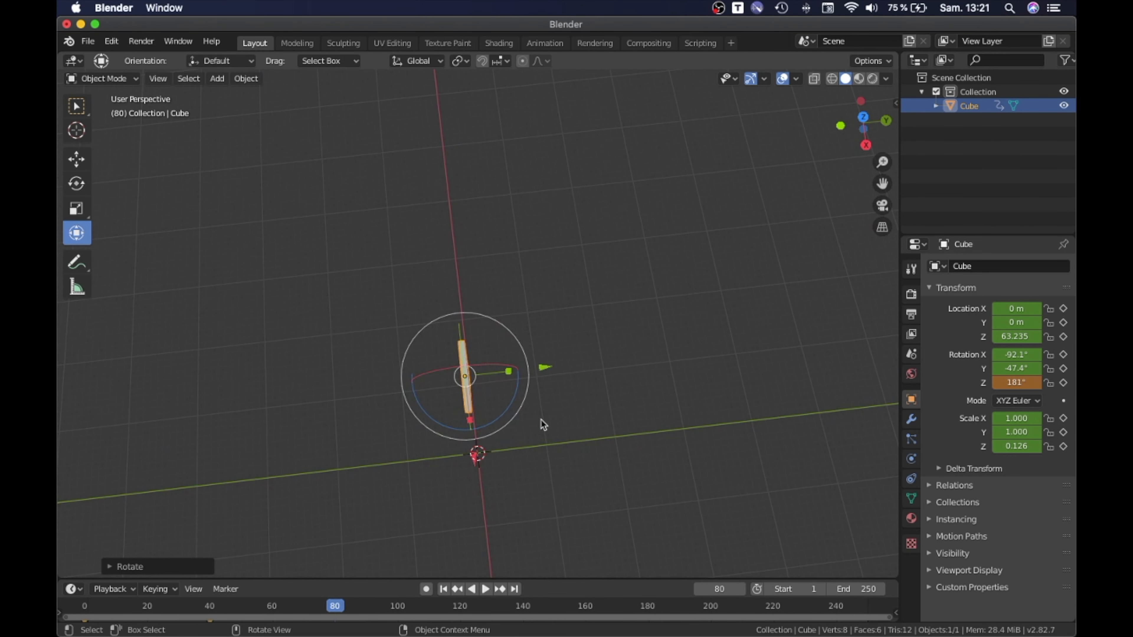
key(i)
click(538, 433)
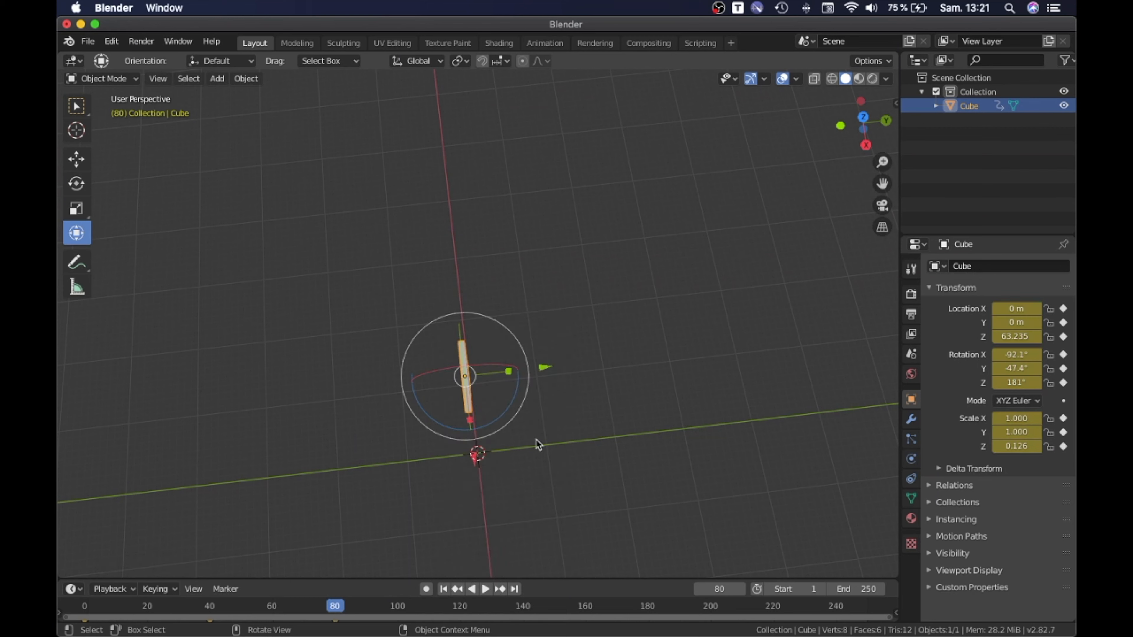
At frame 120, rotate the triangle about the Z axis to about 272° and insert a LocRotScale keyframe
click(461, 610)
middle_drag(549, 483, 548, 493)
drag(513, 400, 501, 292)
middle_drag(501, 292, 506, 302)
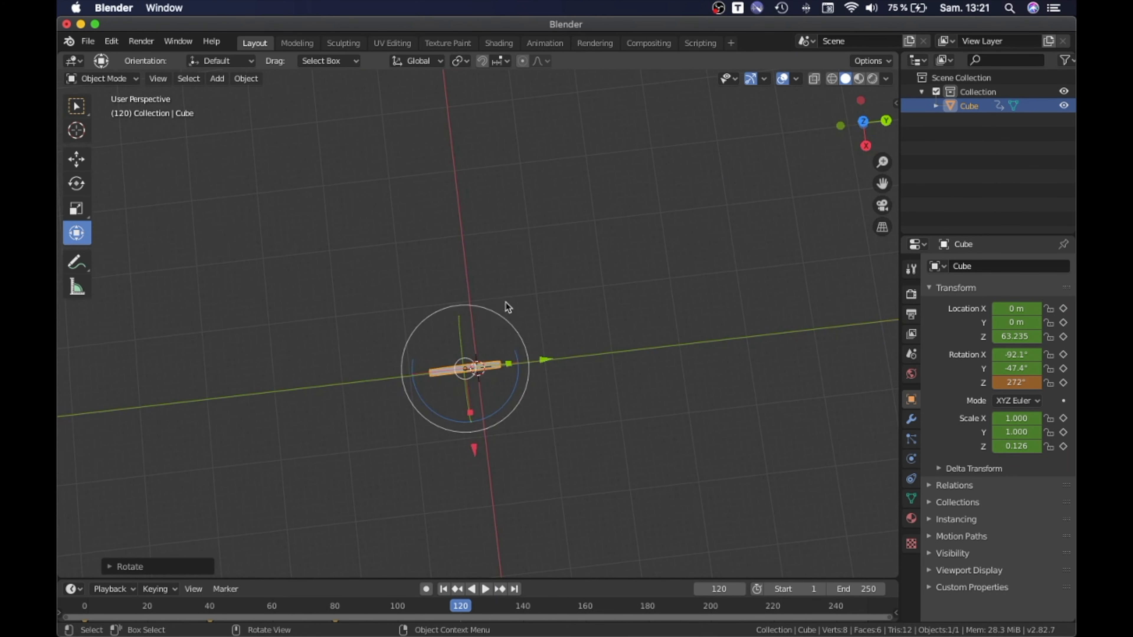
key(i)
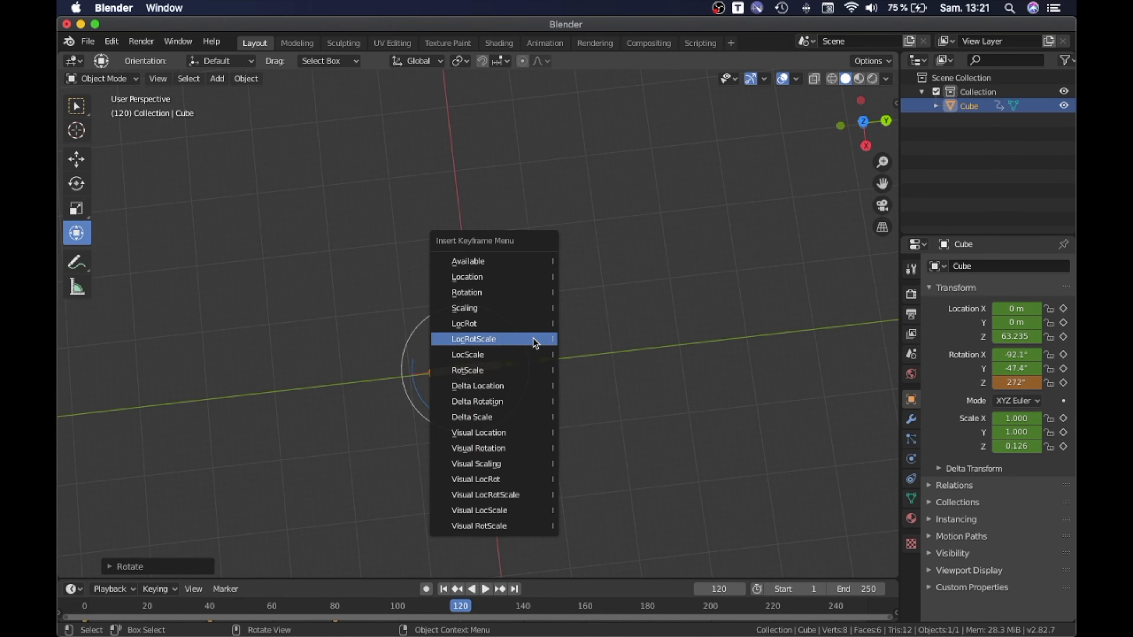
click(534, 337)
At frame 160, rotate the triangle about the Z axis to about 361°, insert a LocRotScale keyframe, and deselect it
click(581, 607)
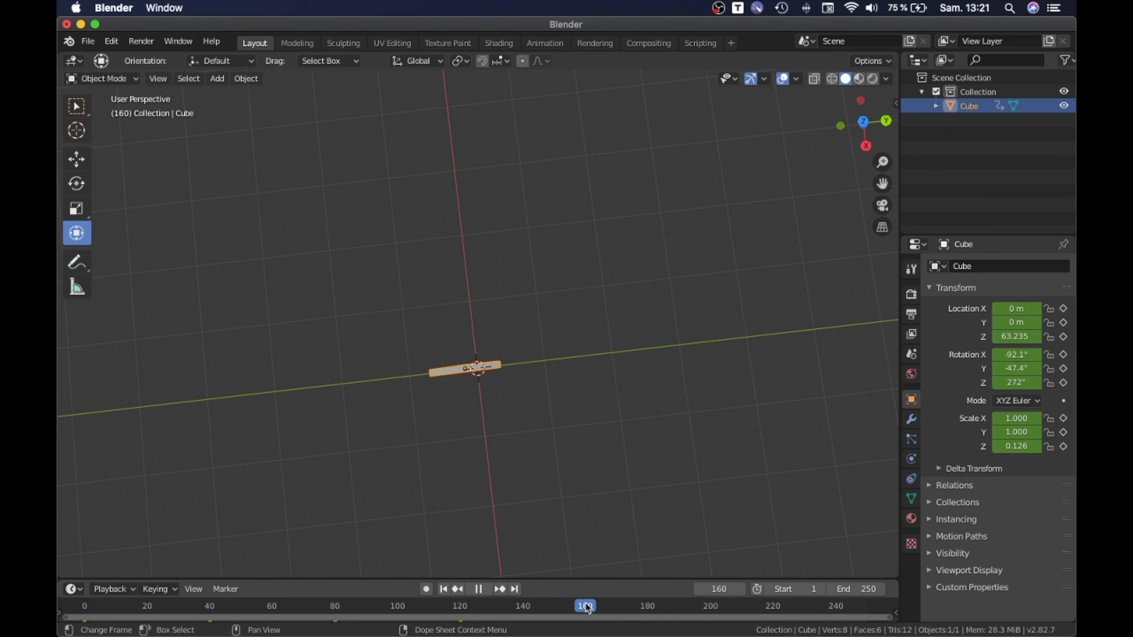
drag(451, 417, 541, 392)
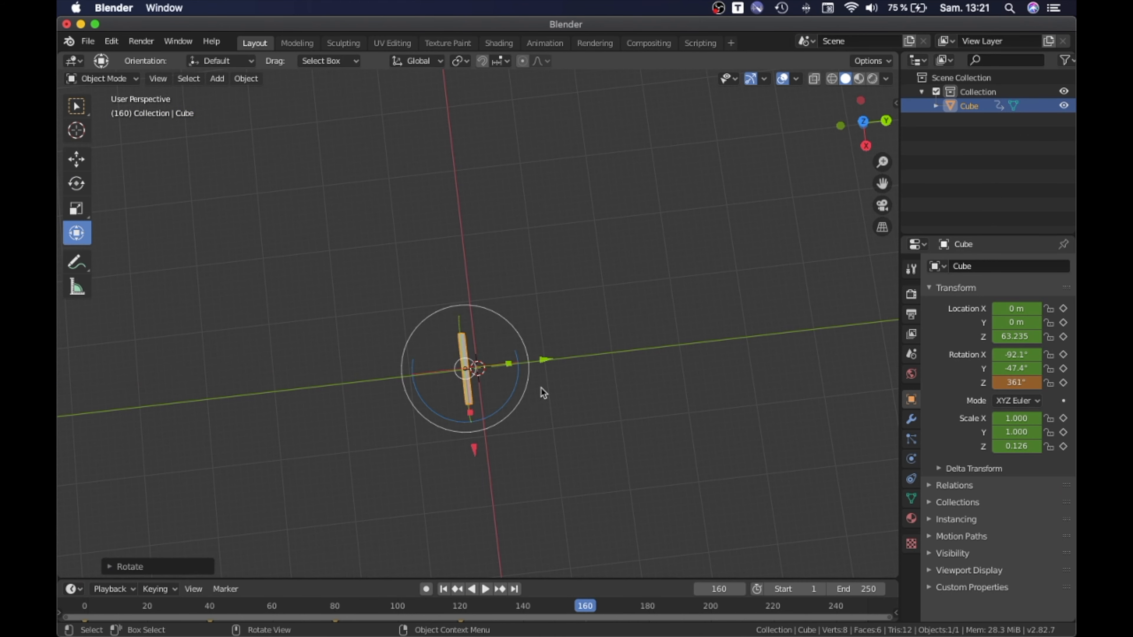
key(i)
click(541, 387)
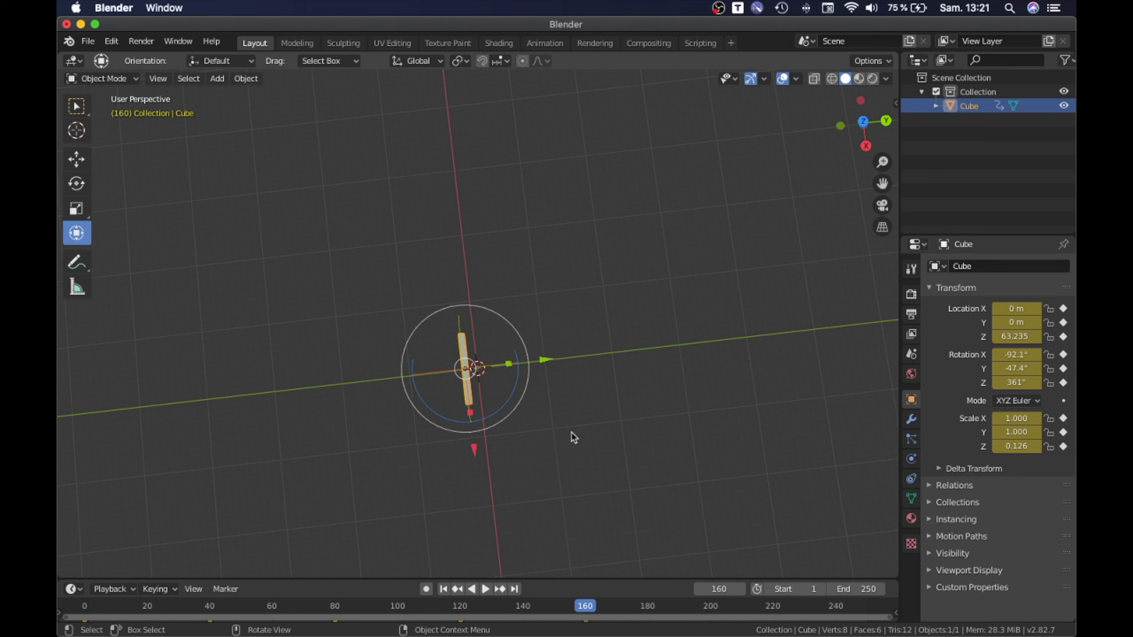
click(605, 467)
Scrub back through the timeline to review the triangle's spin from different angles, and return to frame 0
middle_drag(606, 466, 744, 288)
middle_drag(579, 468, 588, 535)
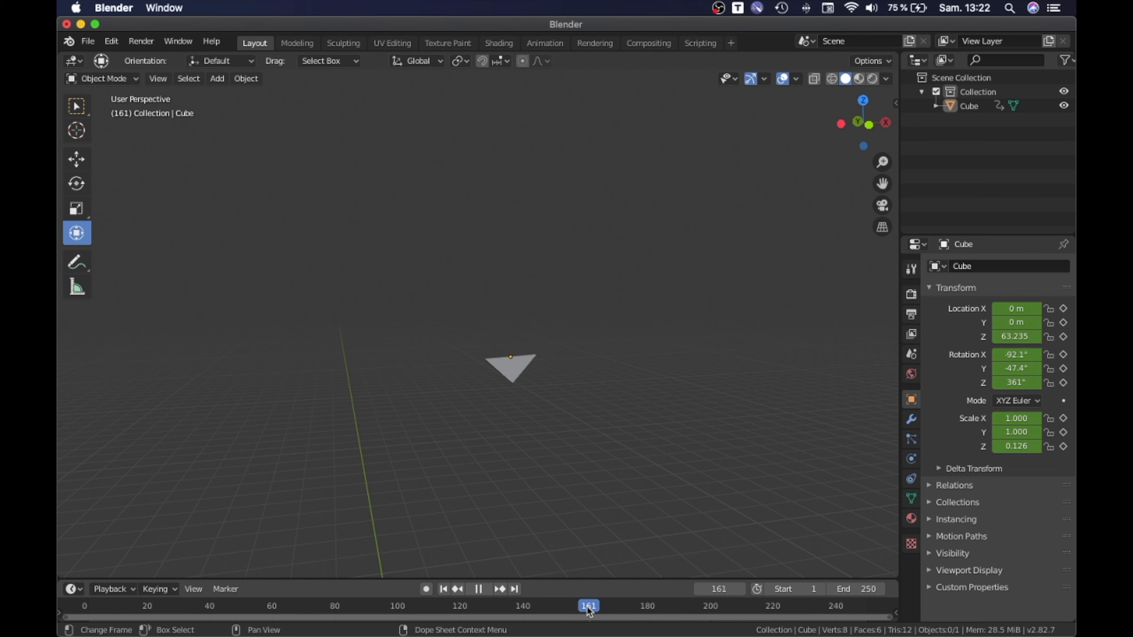
drag(428, 613, 285, 611)
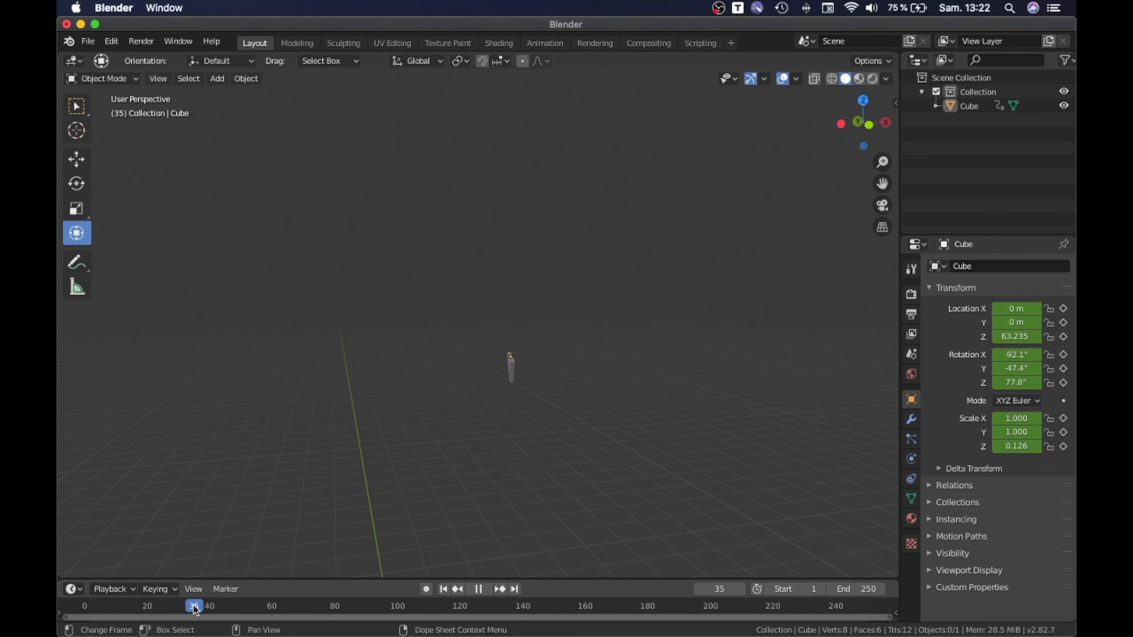
drag(173, 606, 148, 607)
middle_drag(431, 462, 536, 347)
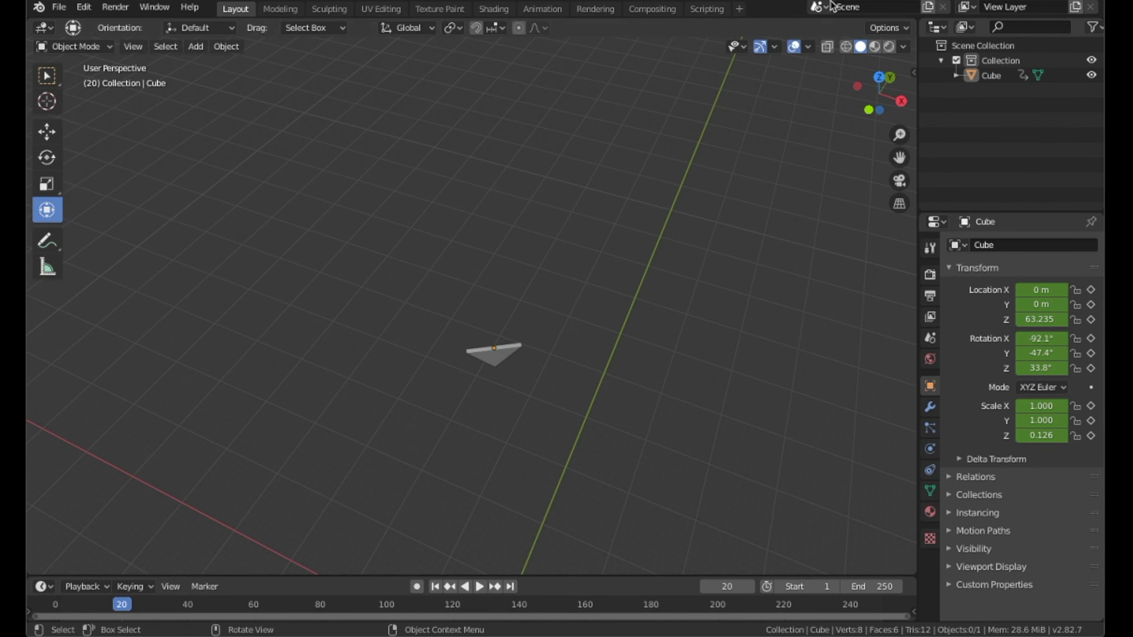
click(899, 203)
middle_drag(839, 223, 807, 233)
click(889, 204)
mouse_move(54, 607)
mouse_down()
mouse_move(607, 606)
mouse_move(55, 606)
mouse_up()
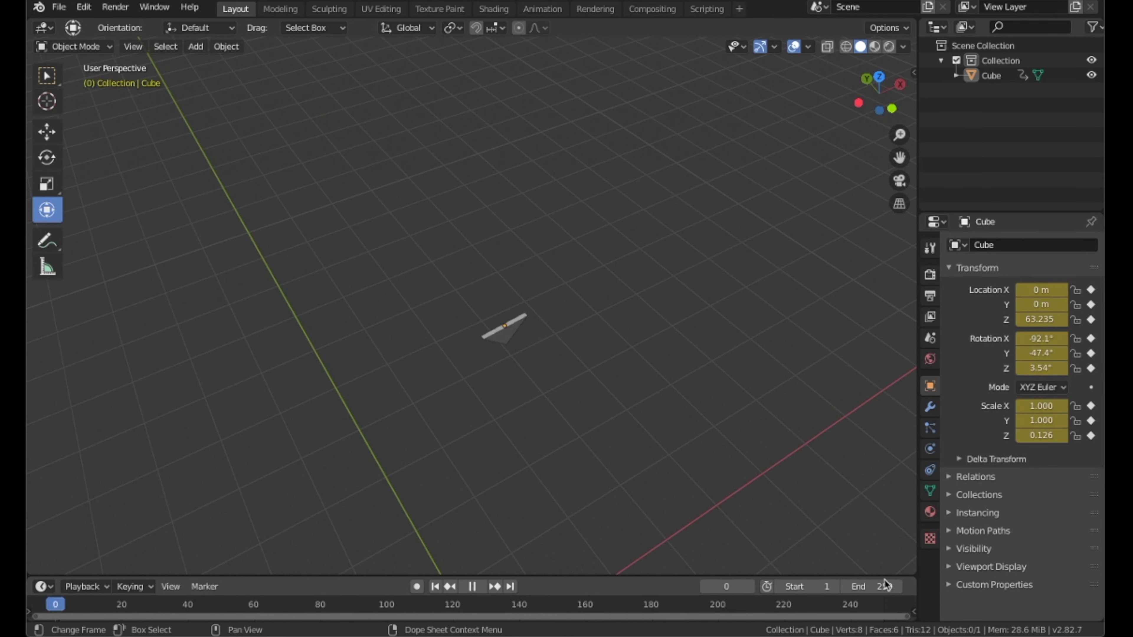
key(space)
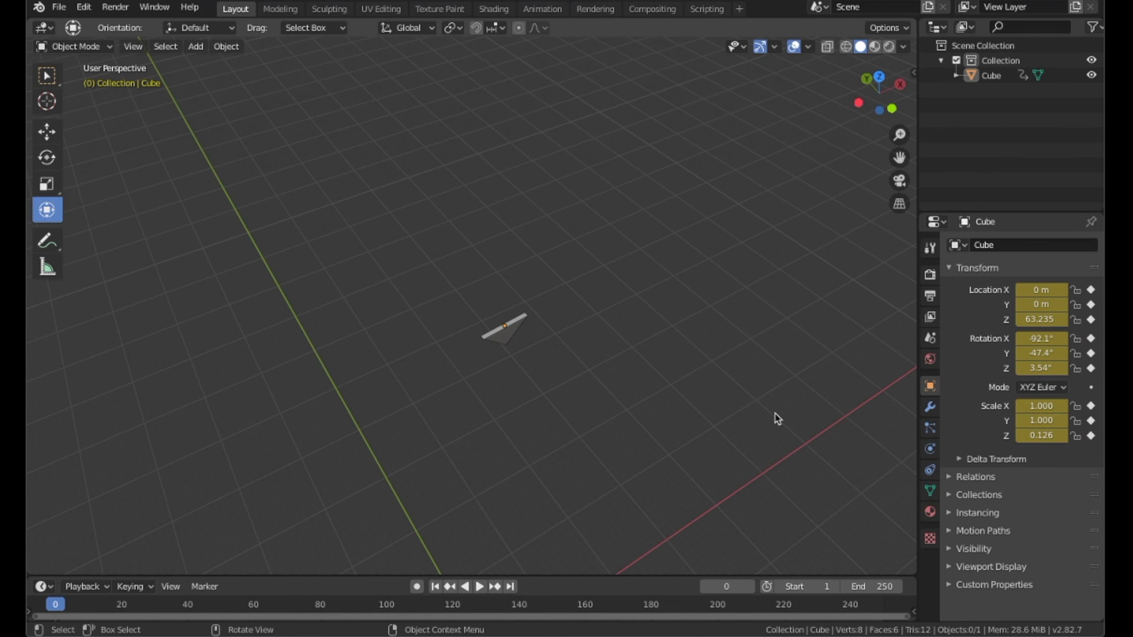
Add a plane mesh and raise it along the Z axis to about 62.37 m, level with the triangle
click(196, 47)
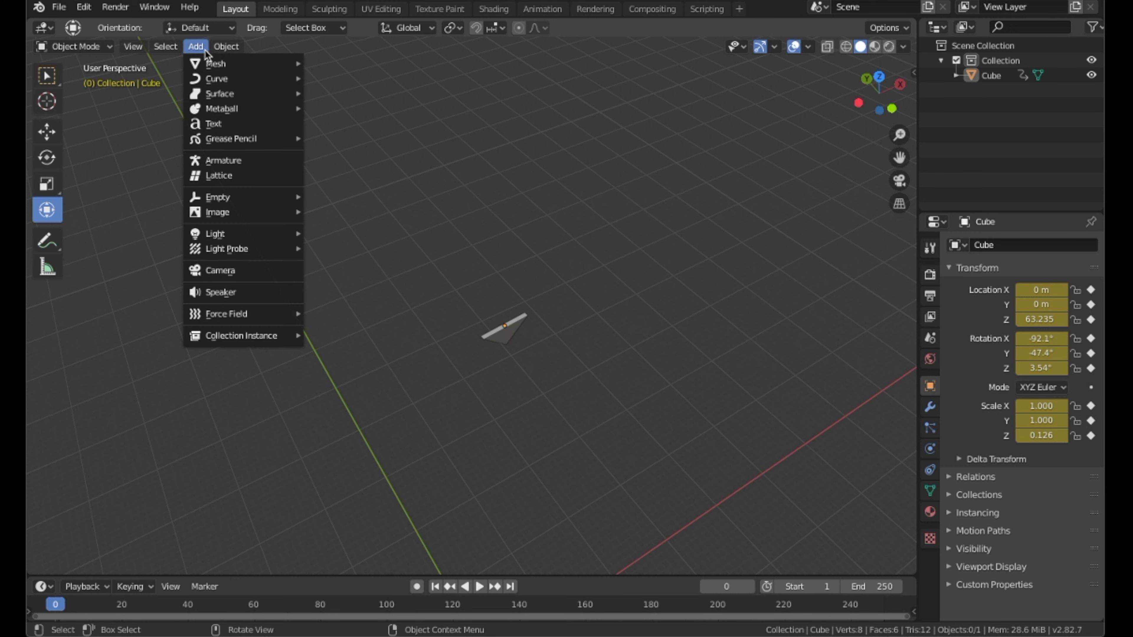
mouse_move(240, 66)
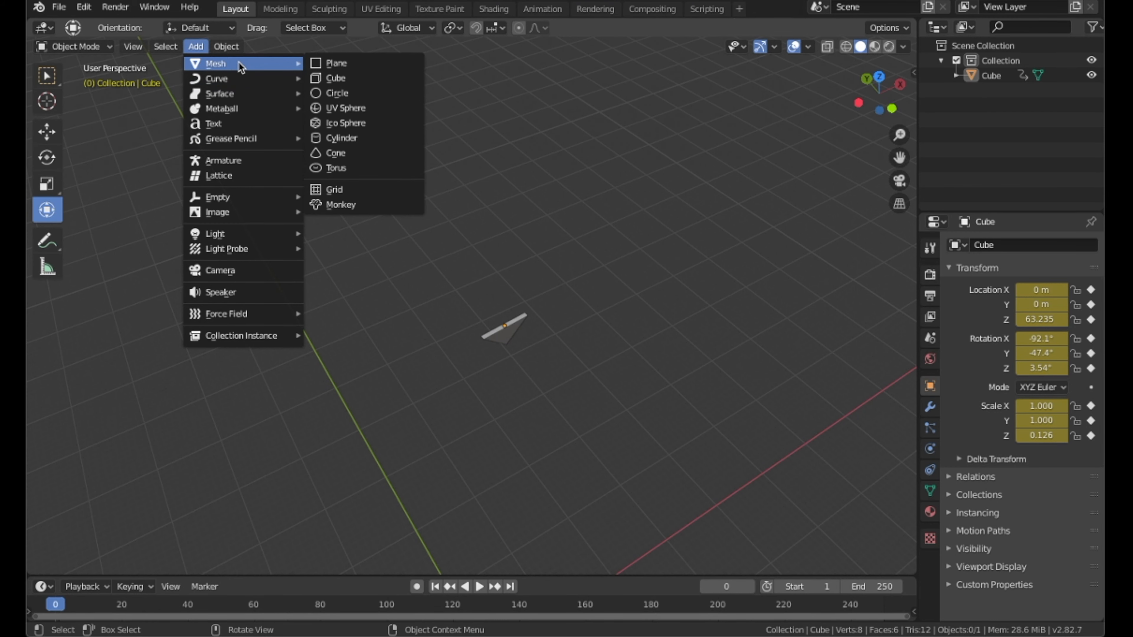
click(365, 63)
scroll(597, 311, down, 5)
drag(485, 416, 495, 368)
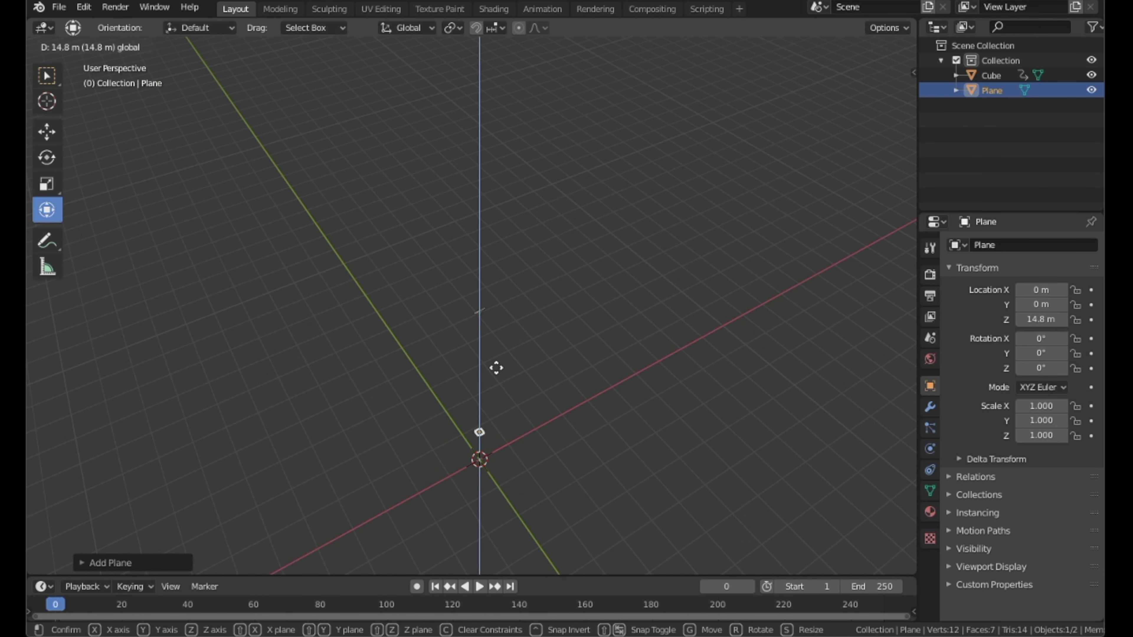
drag(501, 267, 502, 267)
scroll(505, 386, up, 12)
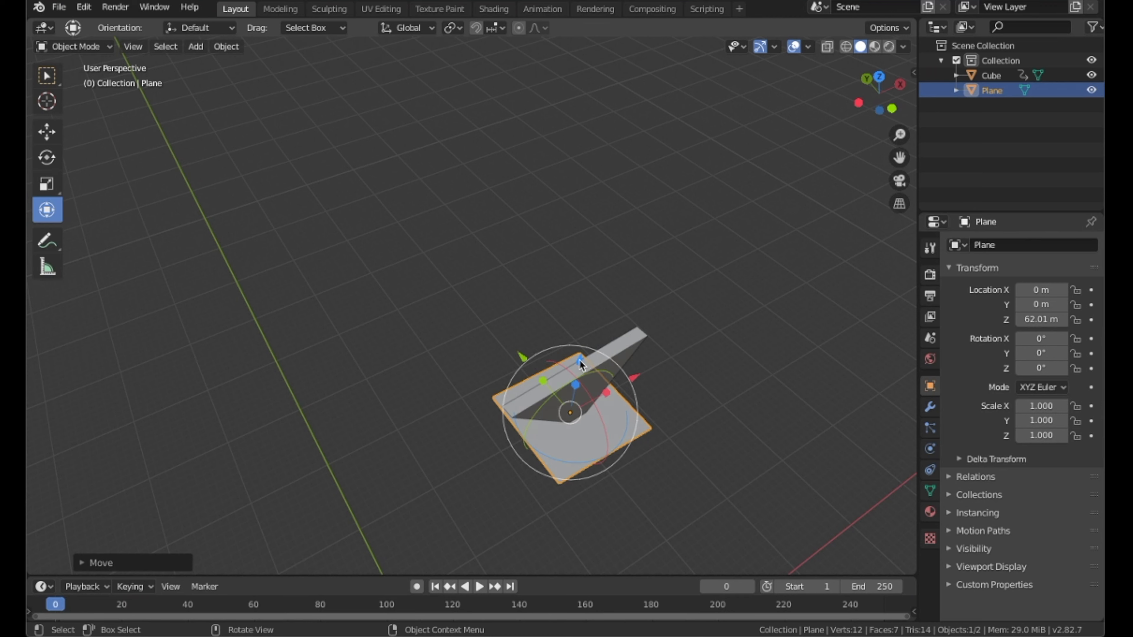
drag(579, 360, 581, 349)
Rotate the plane about the X axis to about 90.7° and move it along the Y axis to about 8.28 m
middle_drag(731, 389, 823, 281)
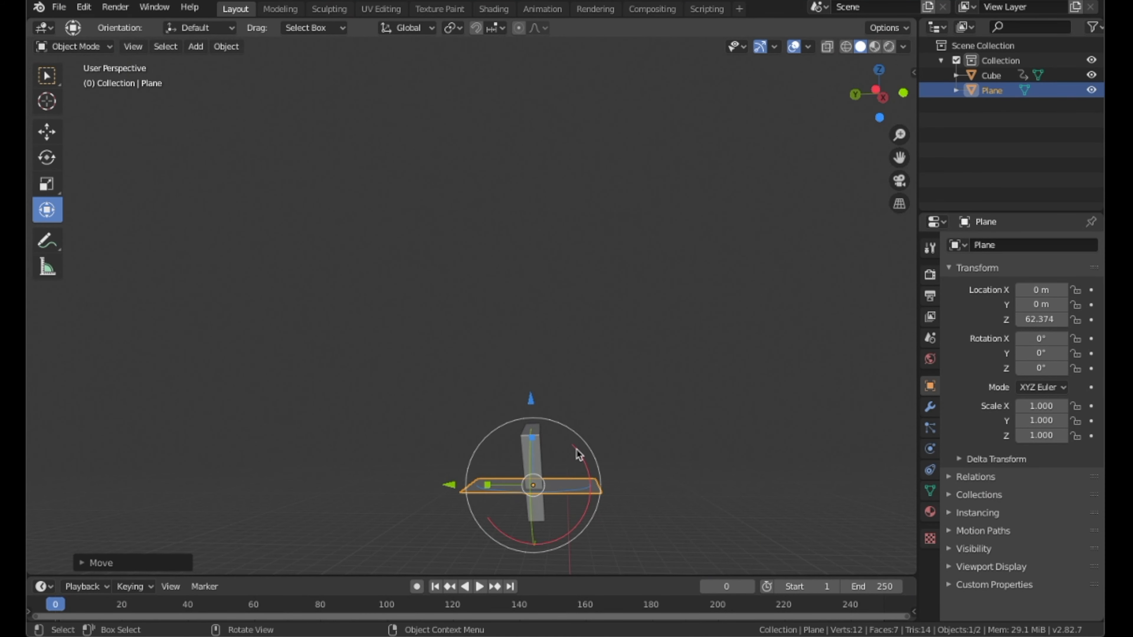
drag(576, 449, 584, 552)
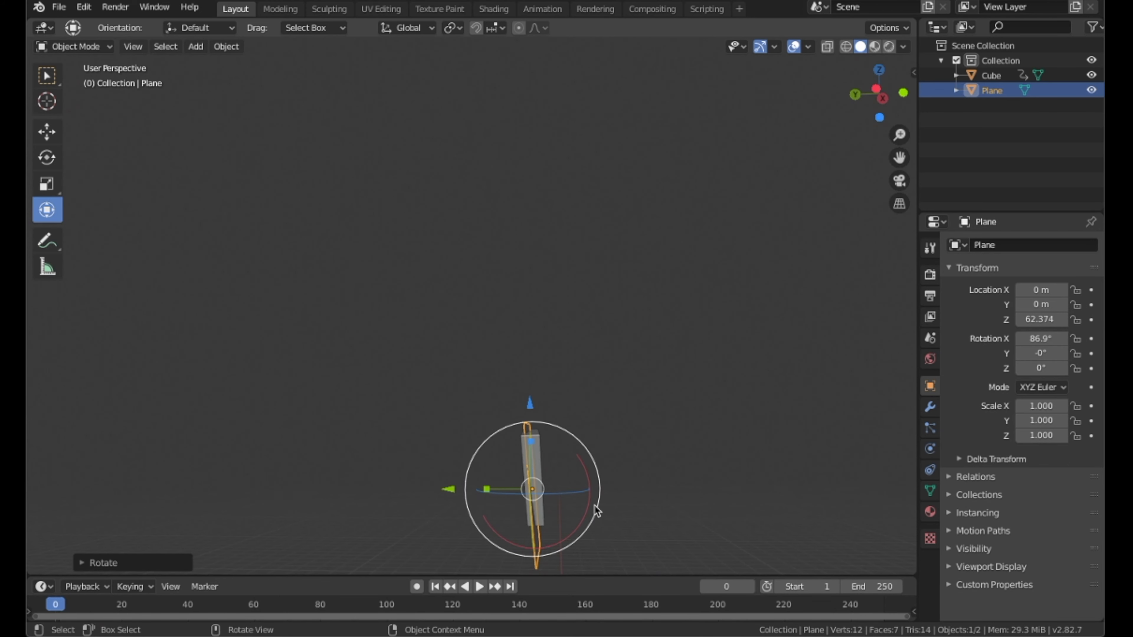
drag(584, 463, 585, 470)
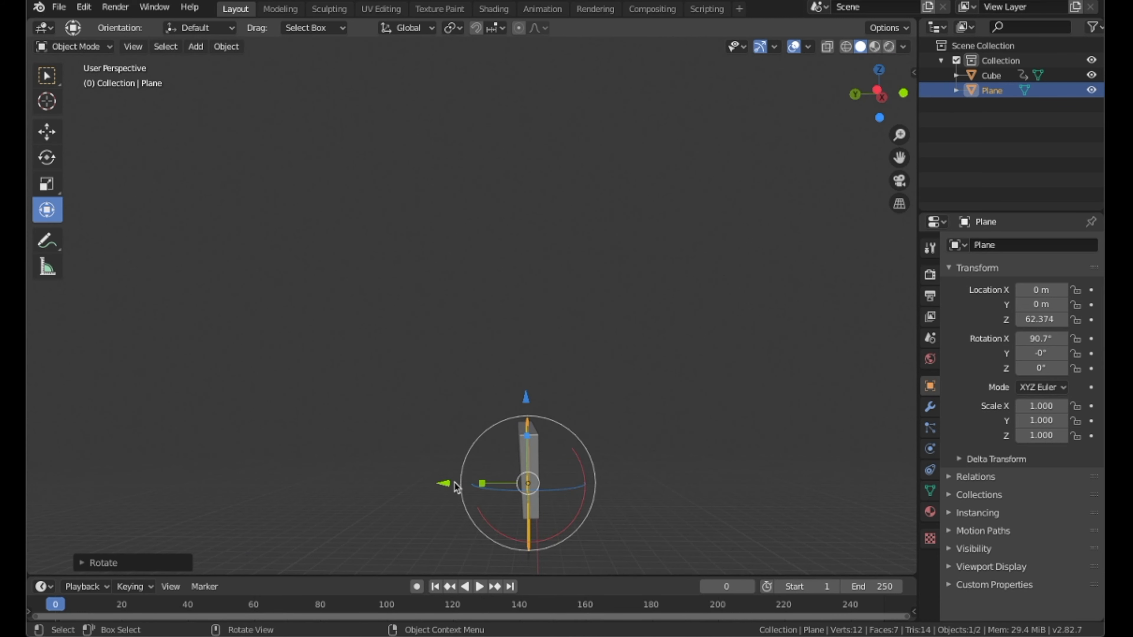
drag(452, 490, 869, 424)
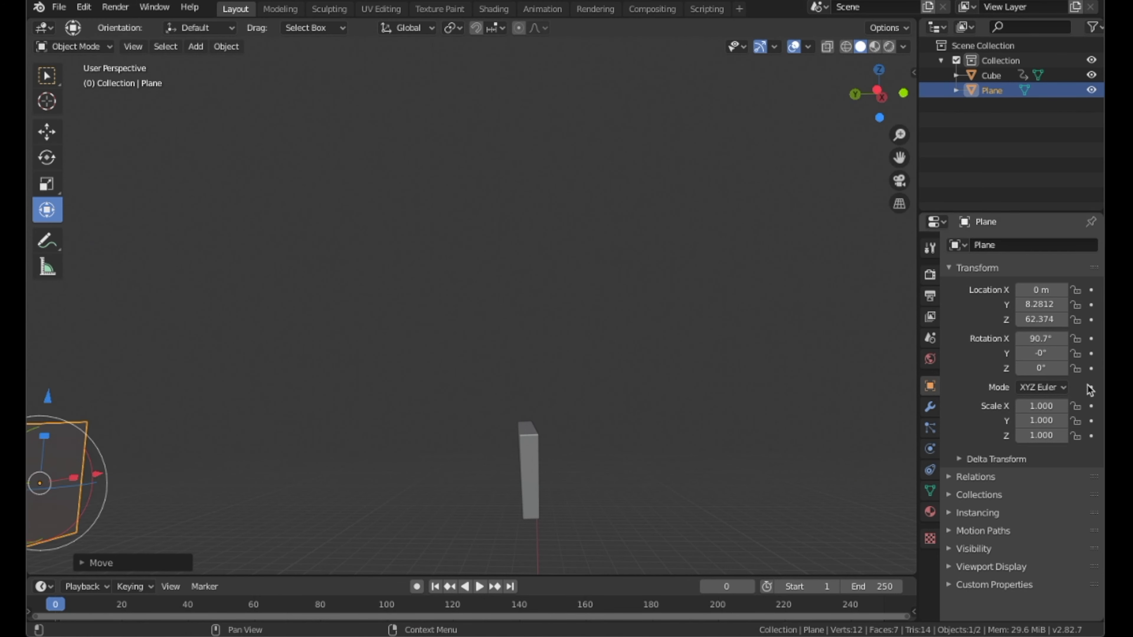
Scale the upright plane up uniformly to about 56.8 so that it forms a large backdrop behind the triangle
middle_drag(588, 360, 436, 371)
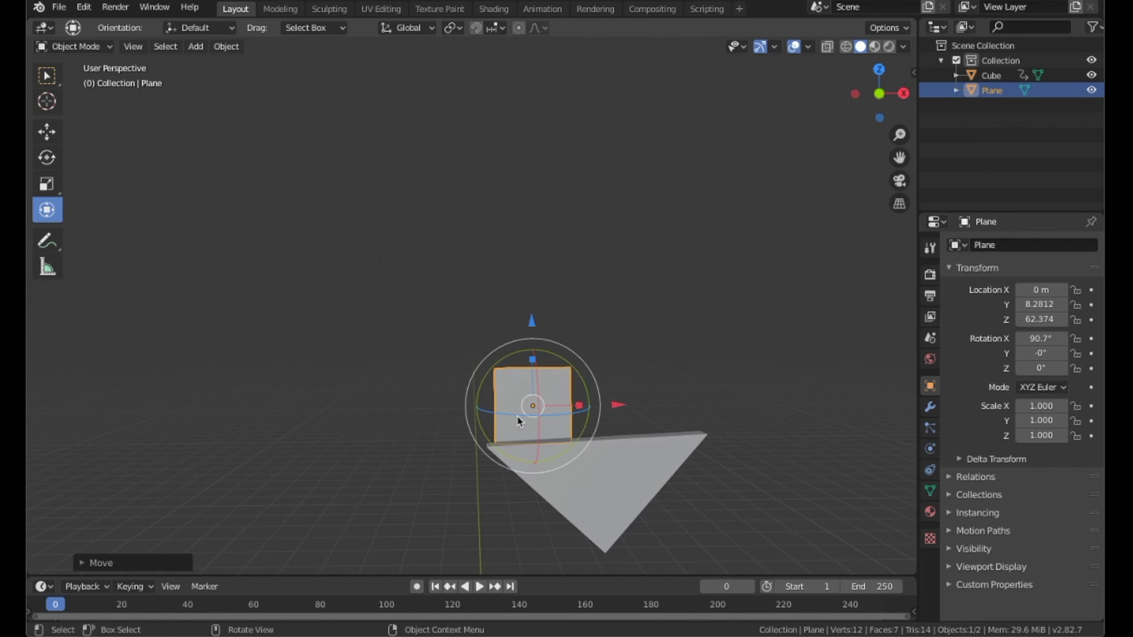
key(s)
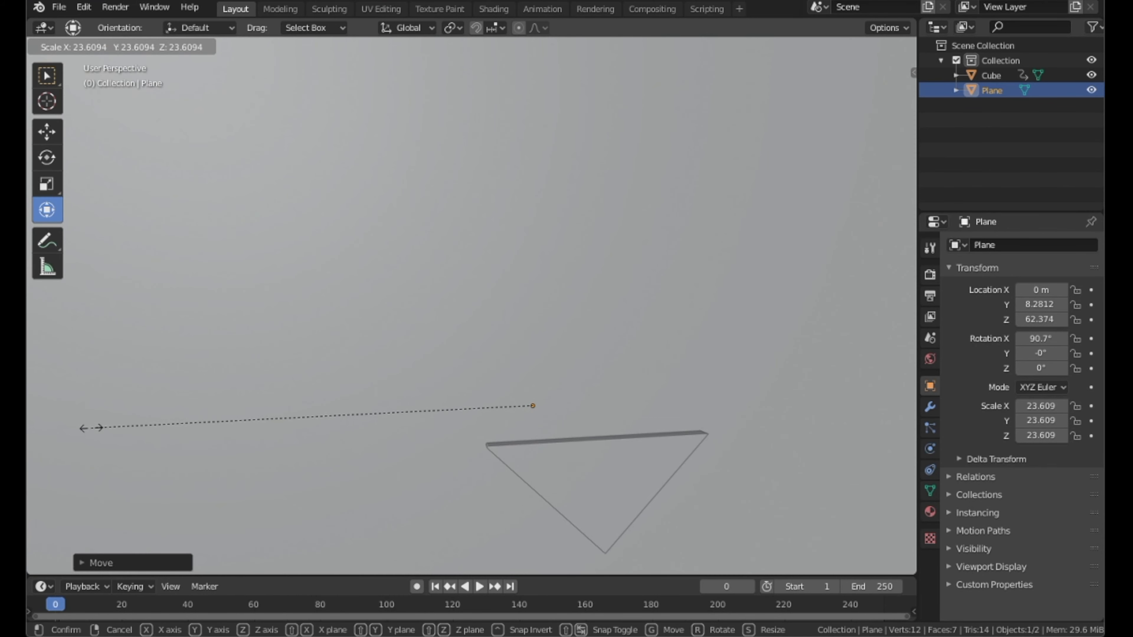
click(91, 428)
scroll(219, 451, down, 12)
scroll(230, 446, up, 4)
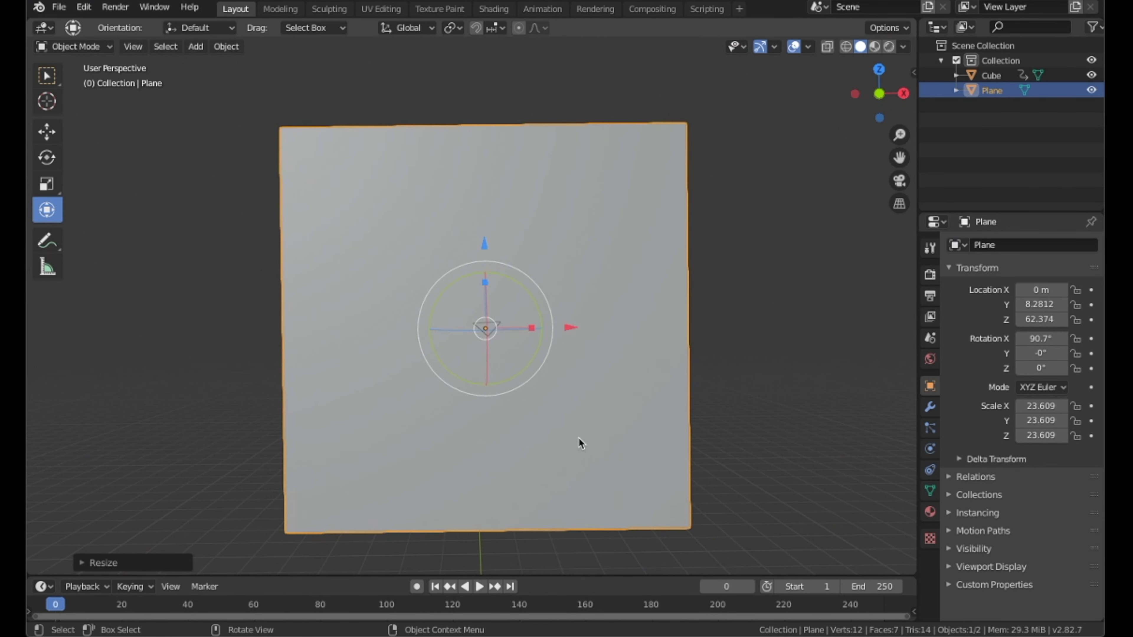
key(s)
click(594, 403)
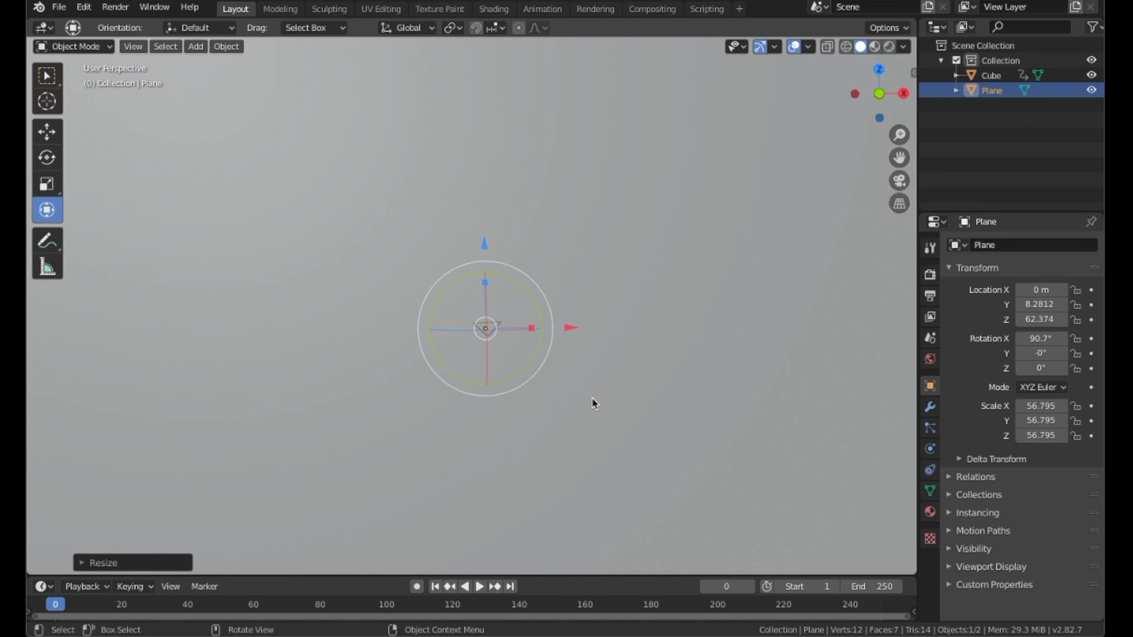
scroll(592, 400, down, 8)
scroll(581, 404, up, 9)
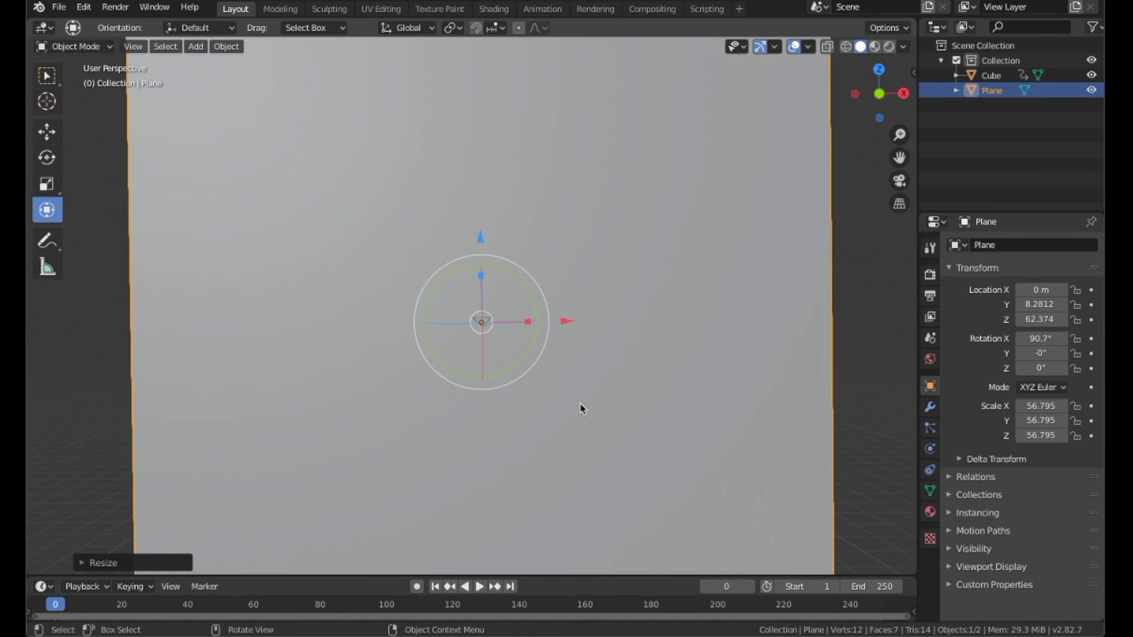
Give the backdrop plane a new material with nodes turned off and a bright green base color
scroll(578, 405, down, 4)
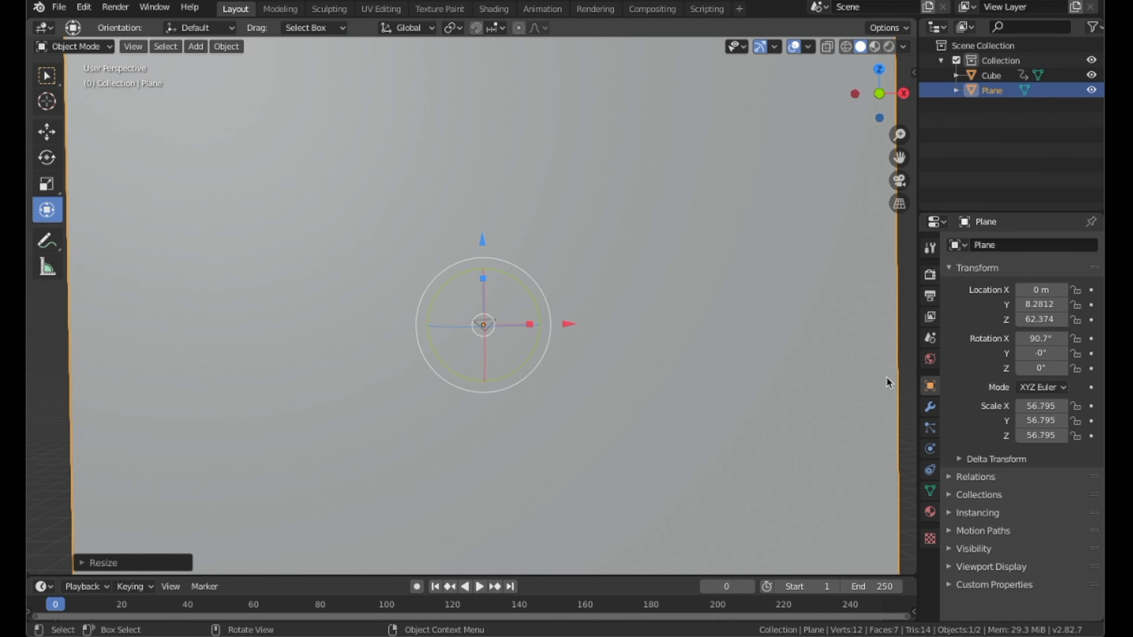
click(669, 347)
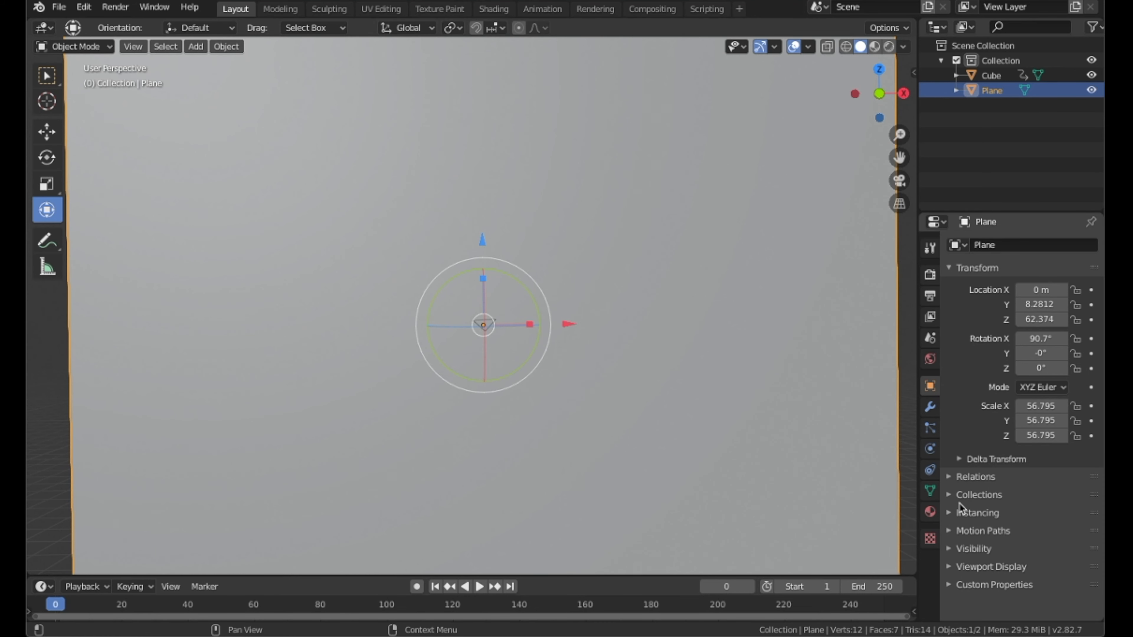
click(930, 512)
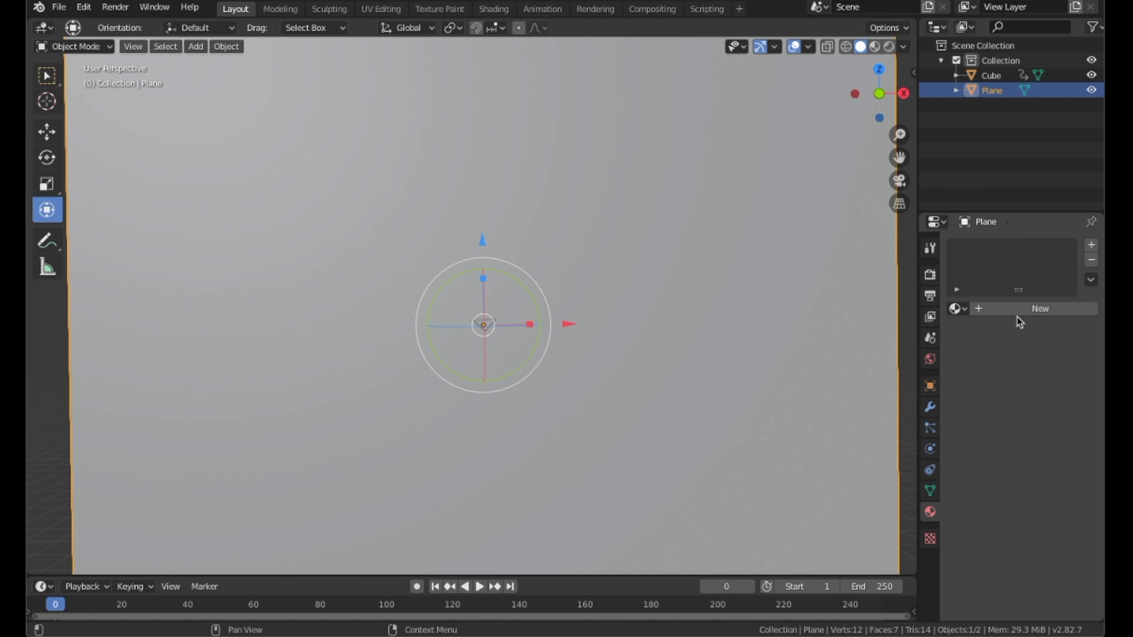
click(1024, 307)
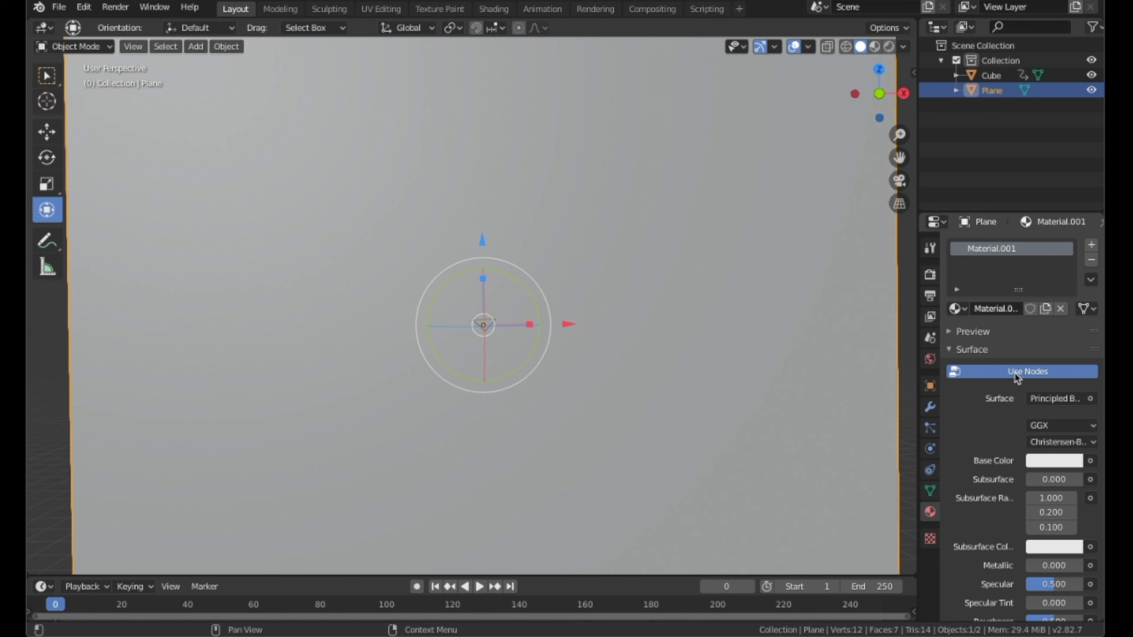
click(1024, 374)
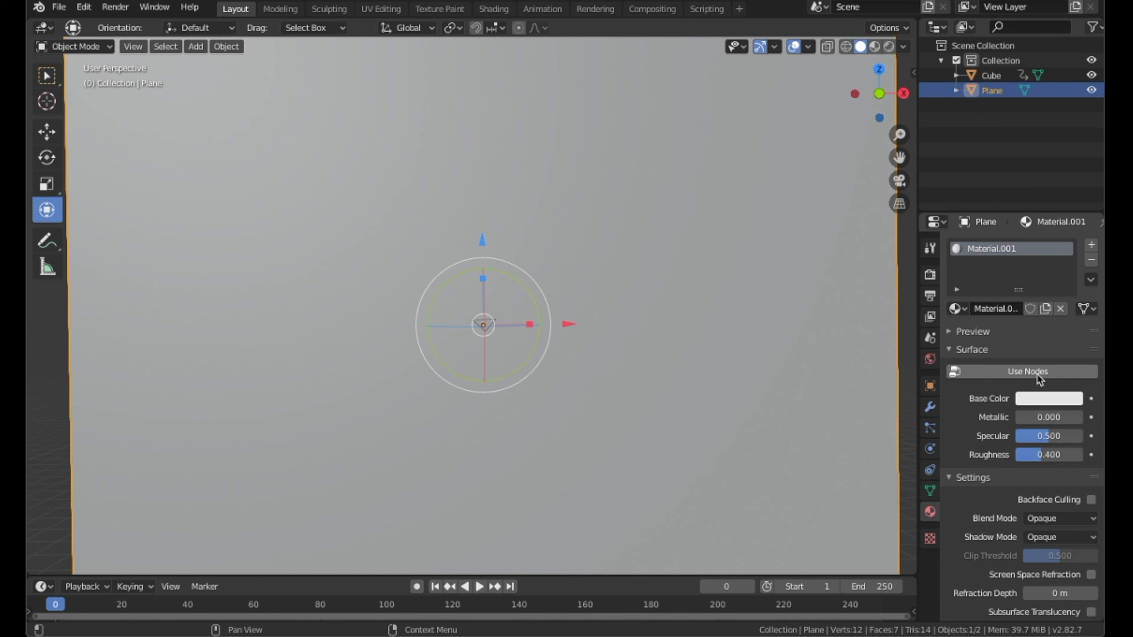
click(1032, 400)
click(965, 213)
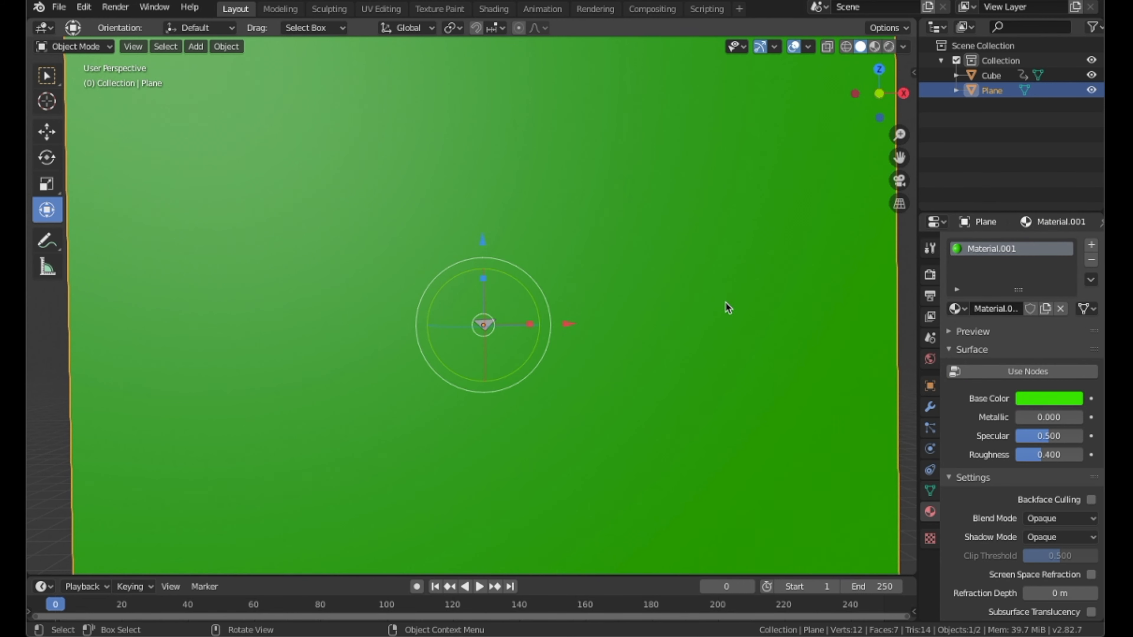
click(62, 400)
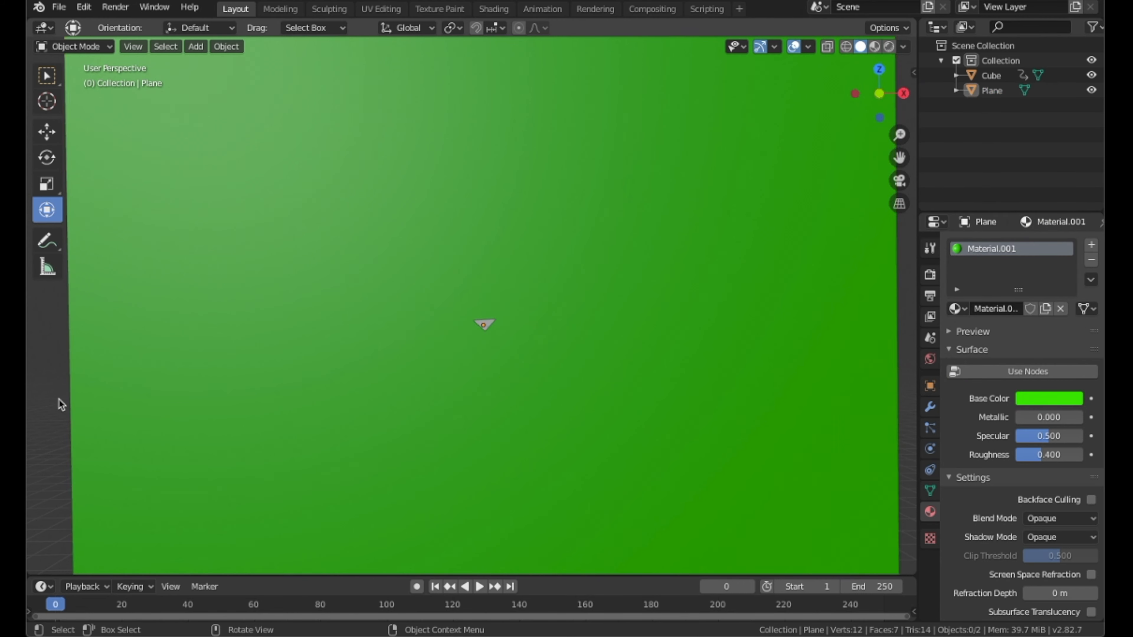
Scrub the triangle's animation to frame 159 and inspect it in front of the whole green backdrop
click(524, 394)
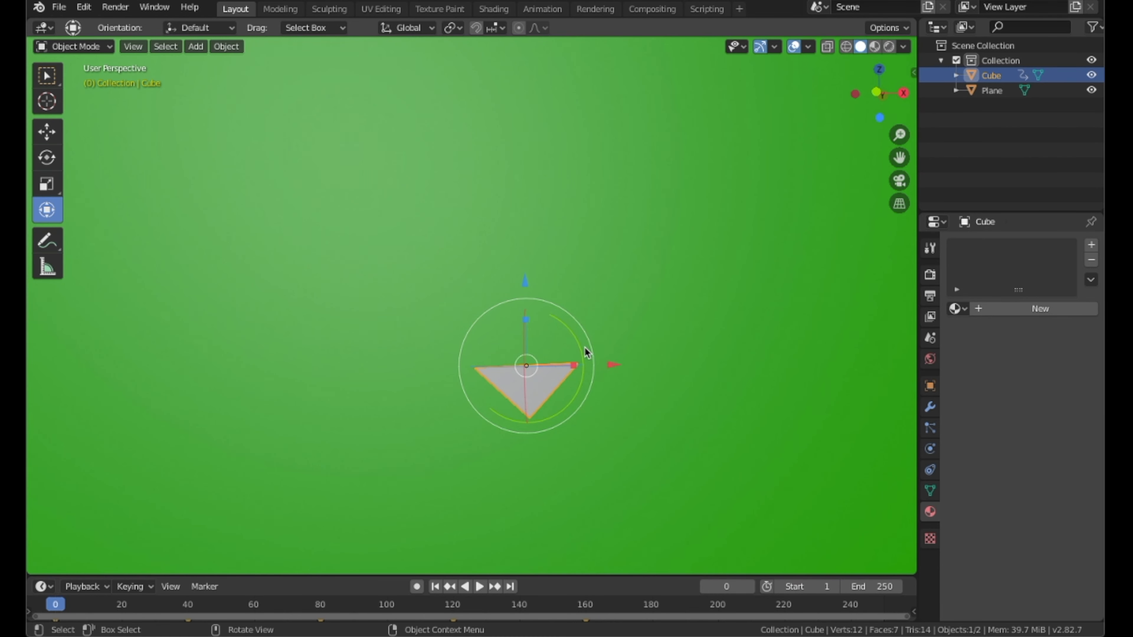
drag(60, 606, 585, 611)
scroll(620, 424, down, 6)
click(737, 385)
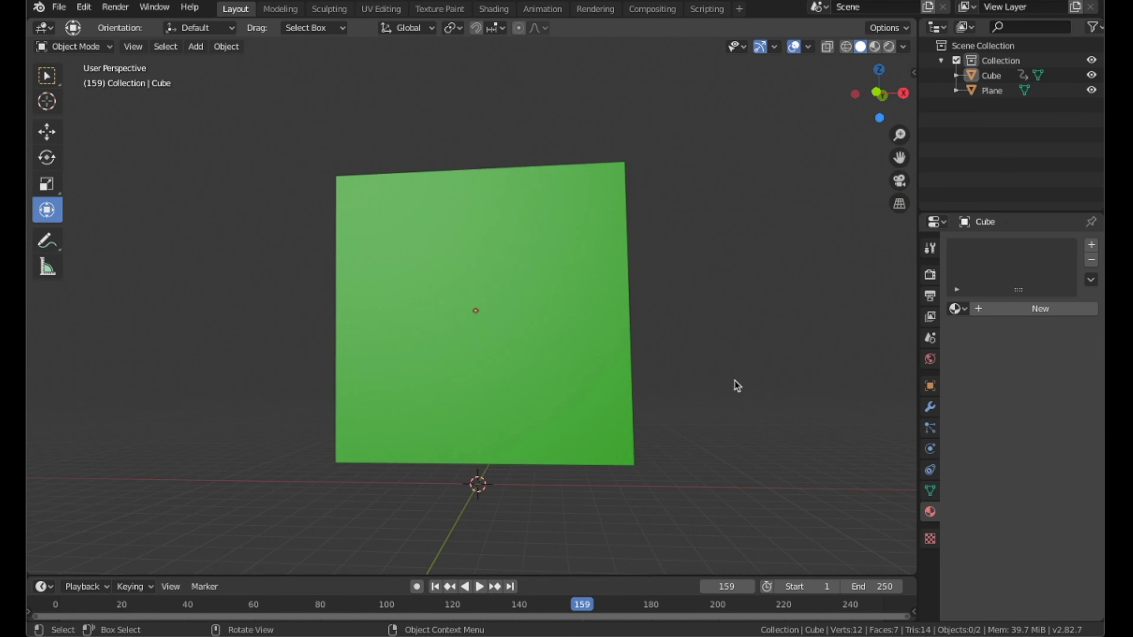
middle_drag(737, 385, 776, 420)
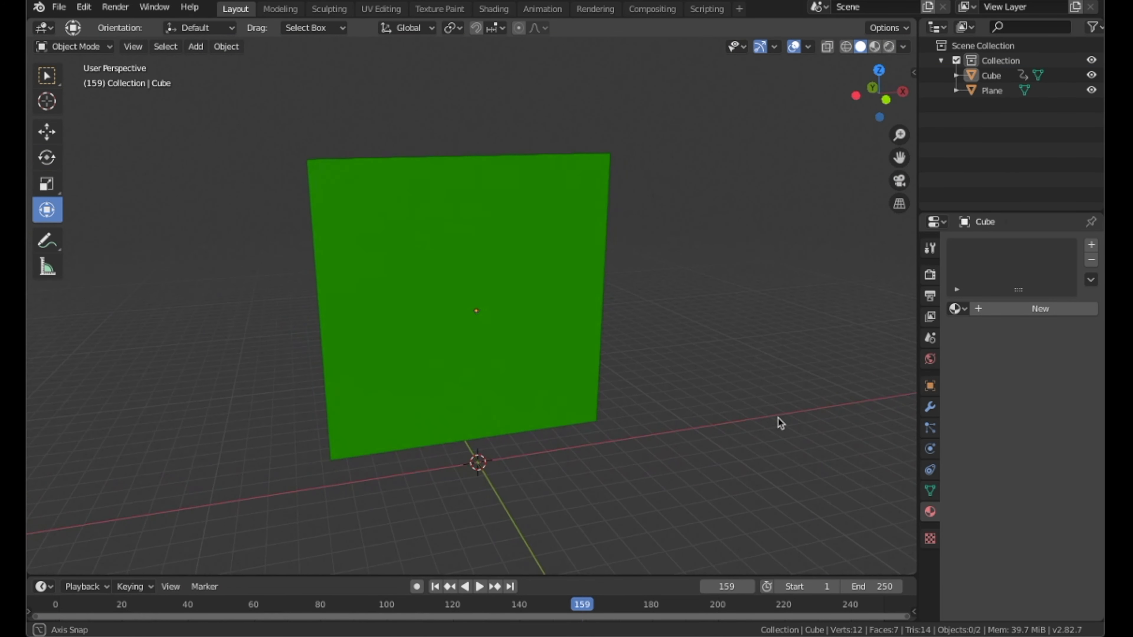
Add a camera and raise it along the Z axis to near the triangle's height
click(195, 47)
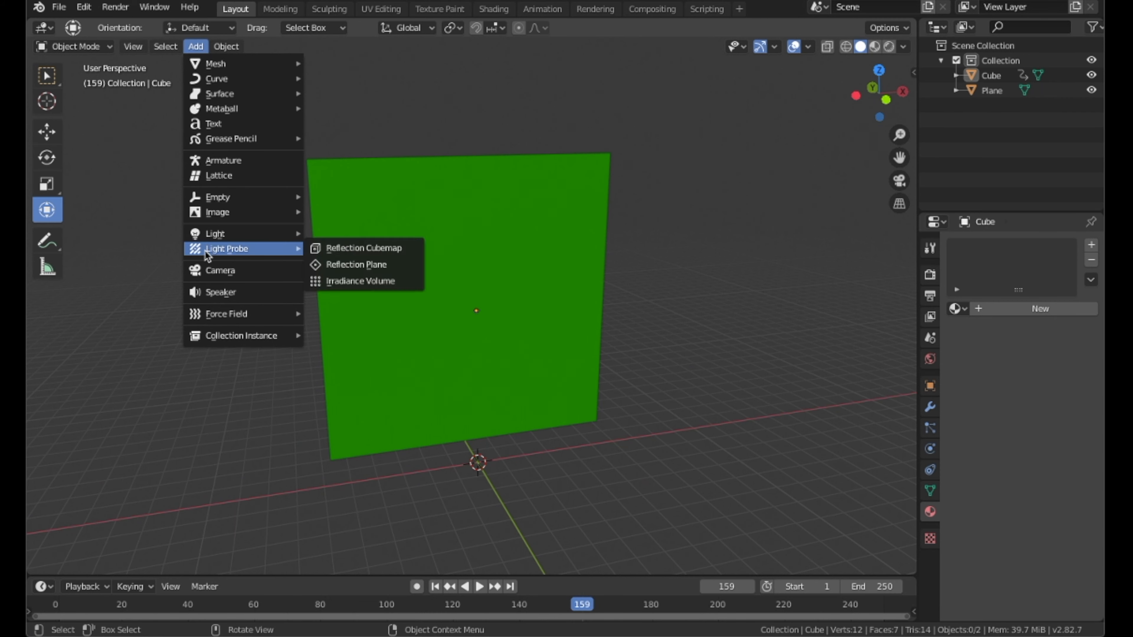
click(209, 271)
middle_drag(517, 351, 527, 347)
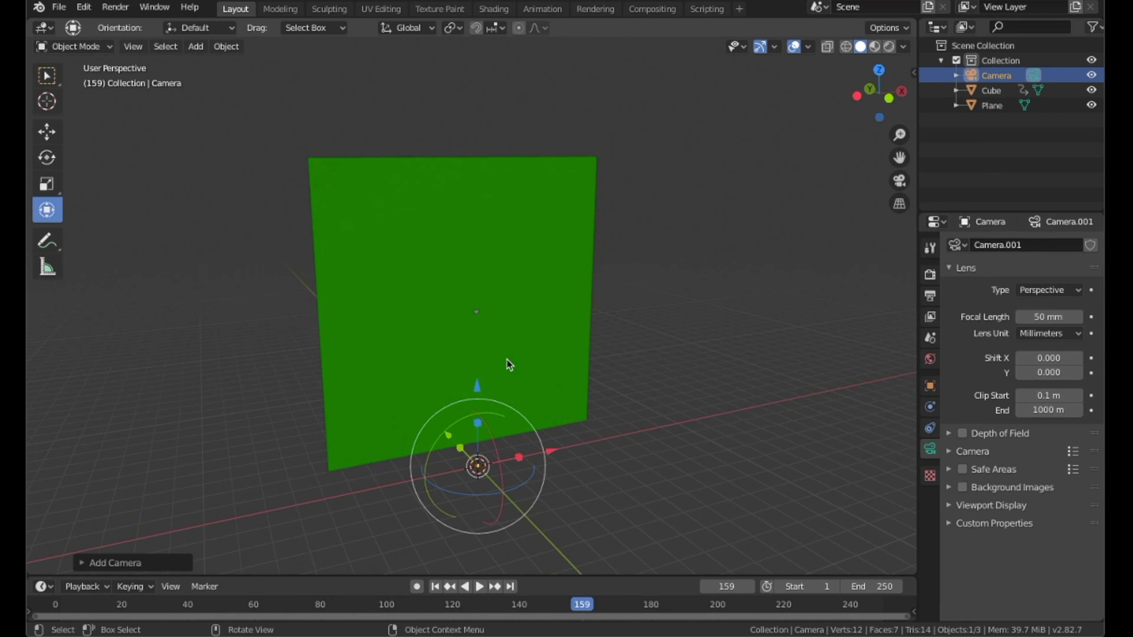
drag(475, 398, 518, 245)
Scale the camera up about 10 times and move it along the Y axis away from the backdrop, in front of the triangle
scroll(519, 453, up, 5)
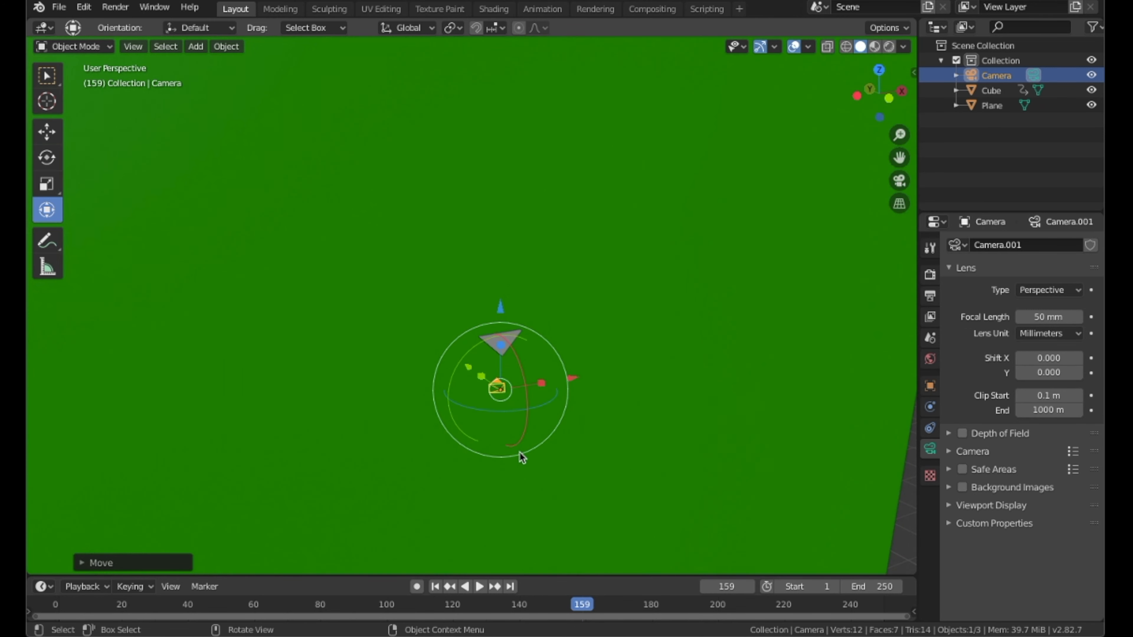
key(s)
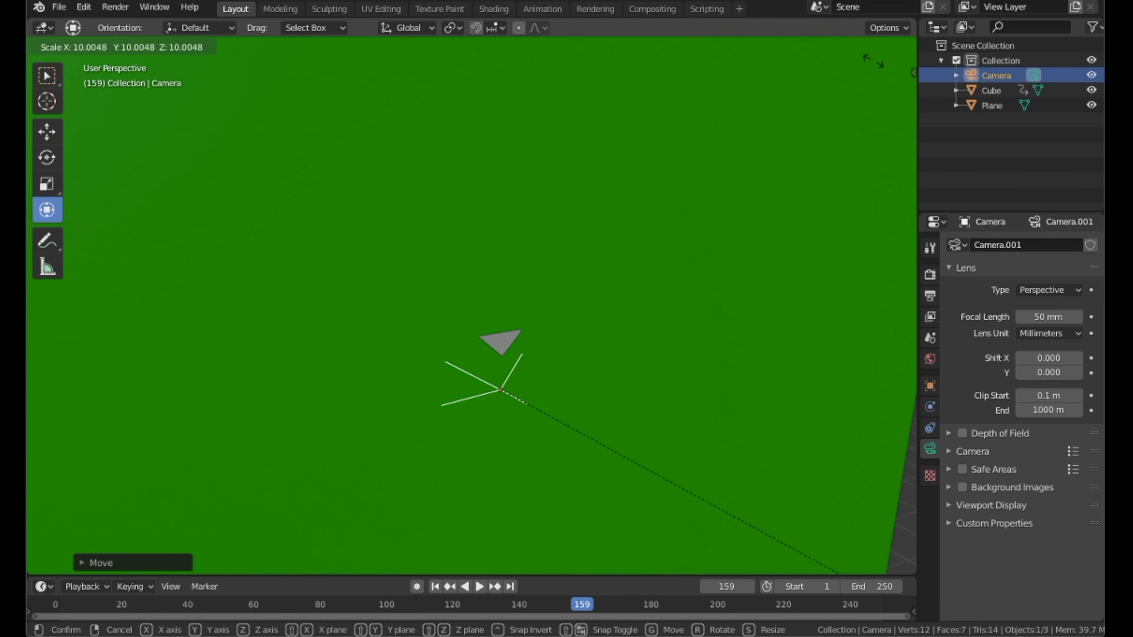
click(750, 54)
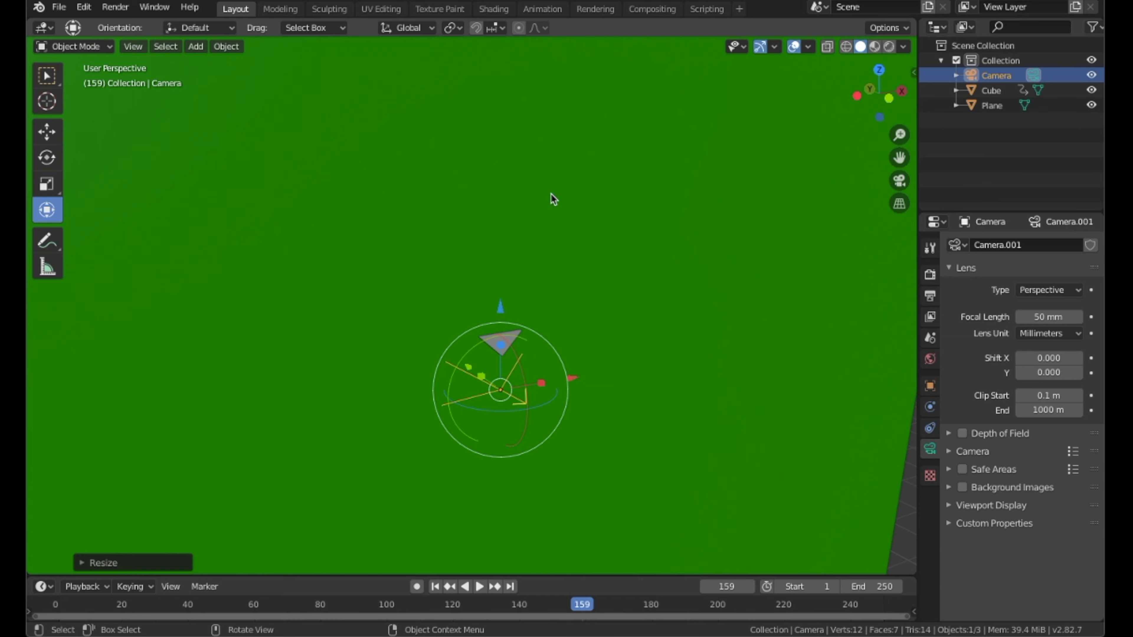
middle_drag(550, 196, 291, 408)
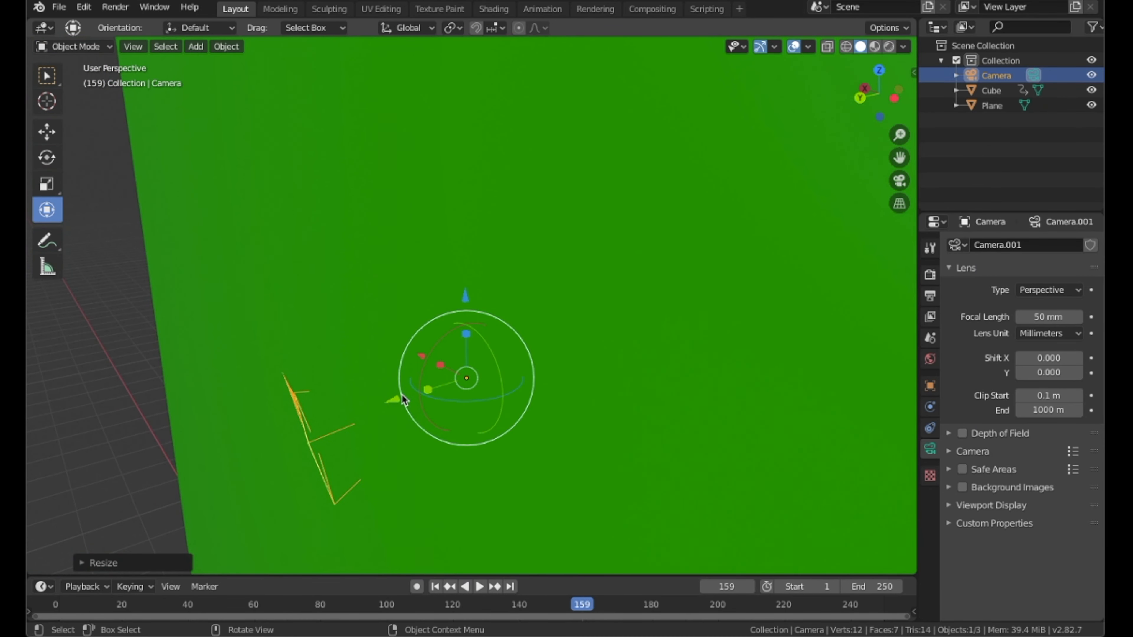
drag(395, 399, 664, 306)
middle_drag(663, 306, 425, 299)
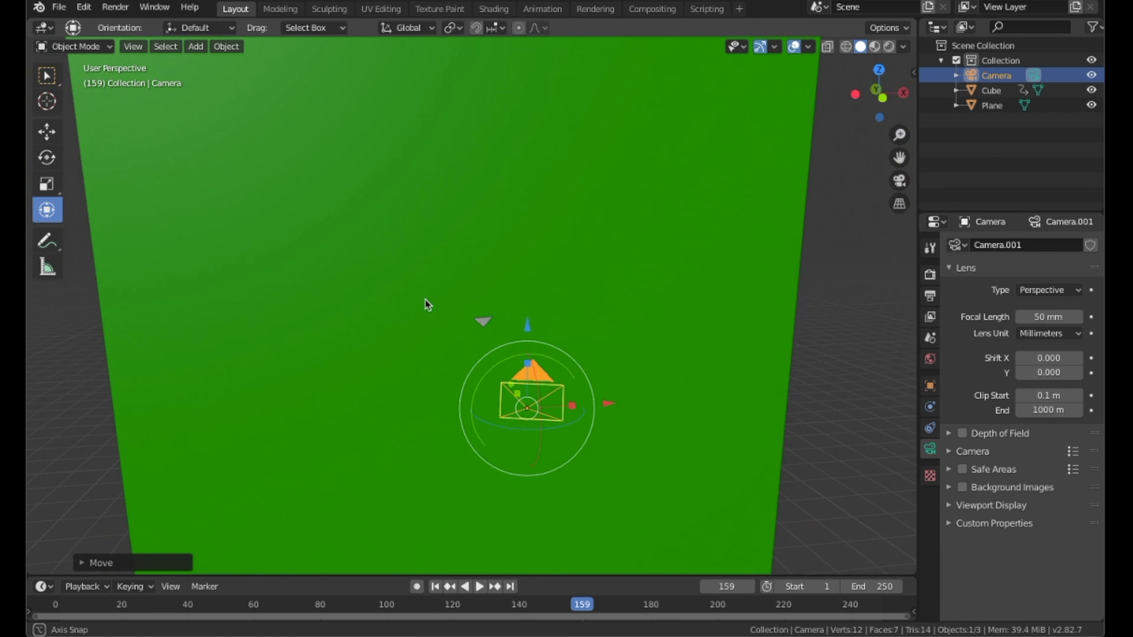
Rotate the camera so that its frame sits level and faces the triangle and backdrop
drag(511, 363, 504, 356)
middle_drag(558, 380, 768, 297)
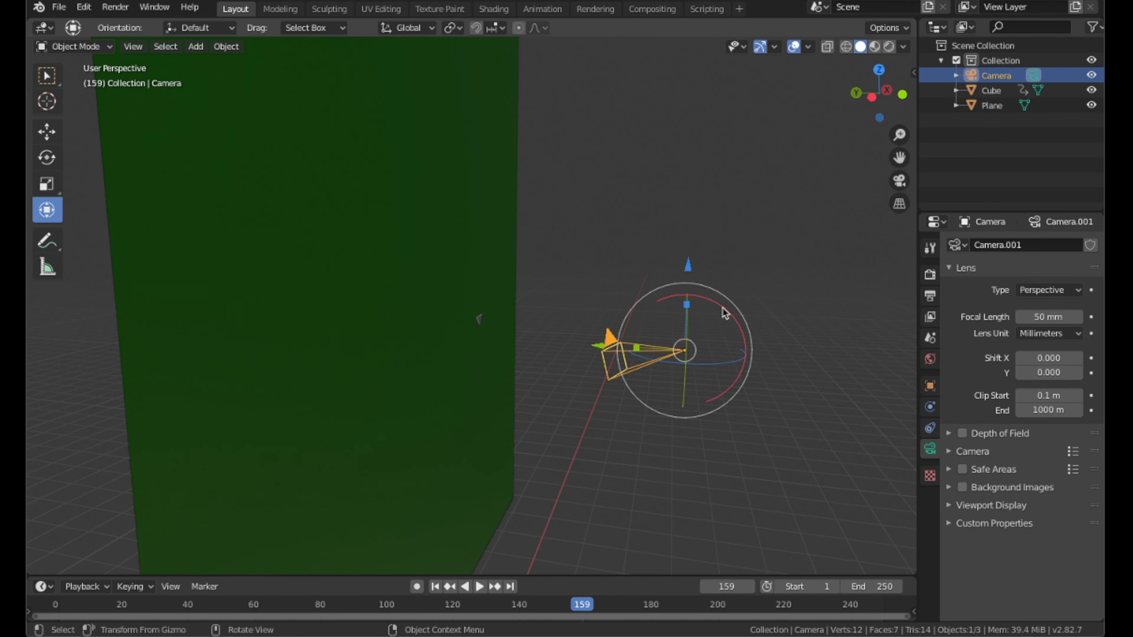
drag(725, 309, 773, 320)
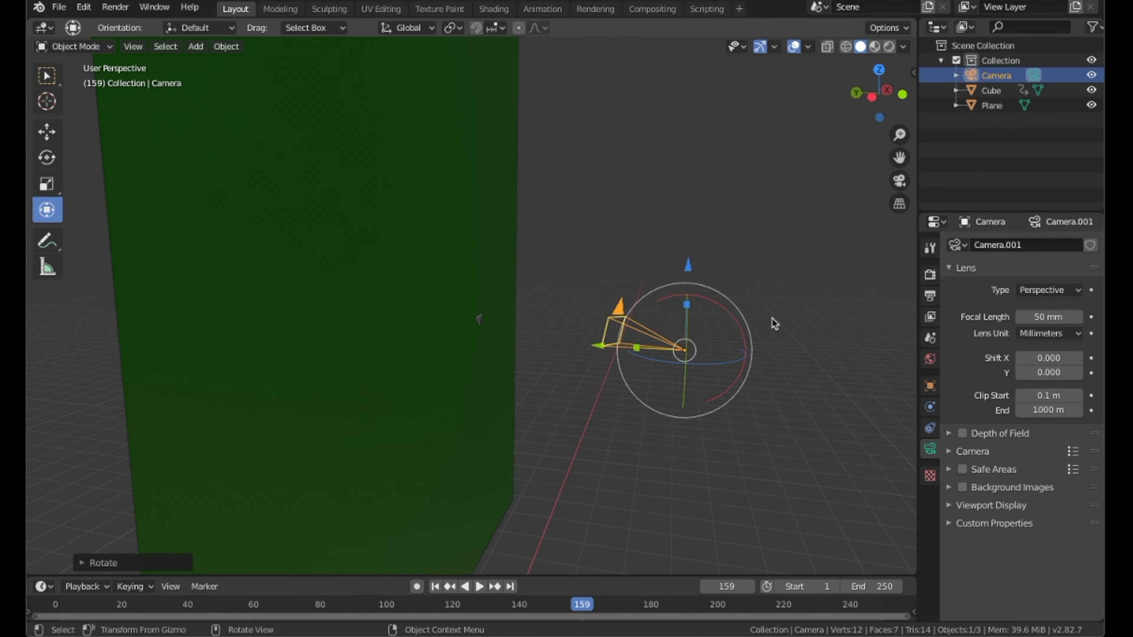
middle_drag(773, 320, 655, 306)
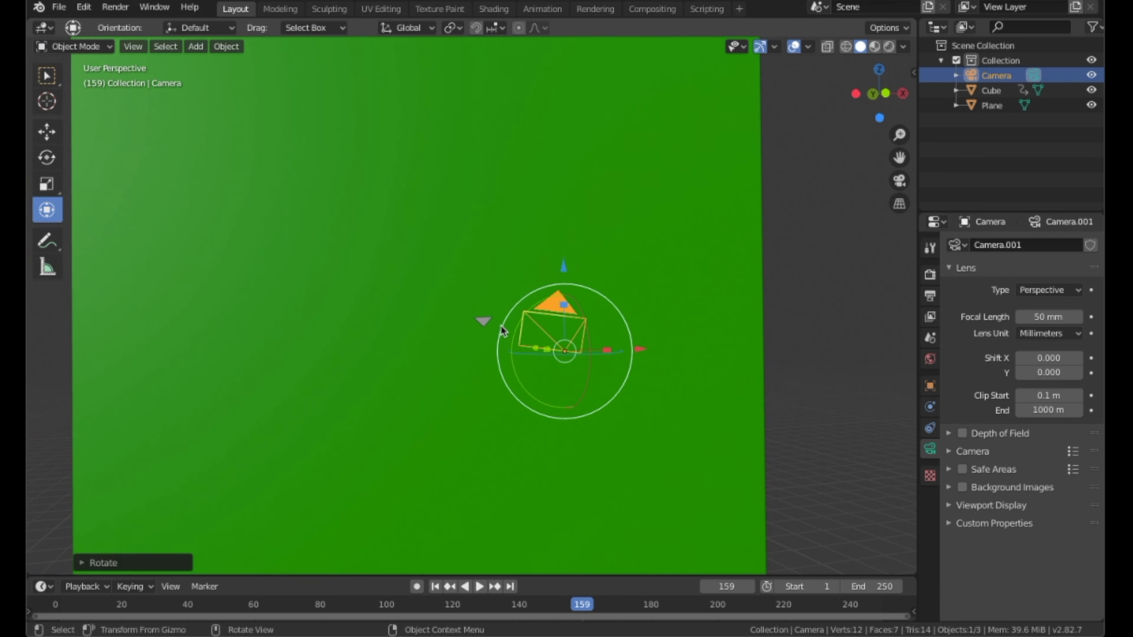
drag(515, 332, 509, 338)
middle_drag(509, 338, 498, 341)
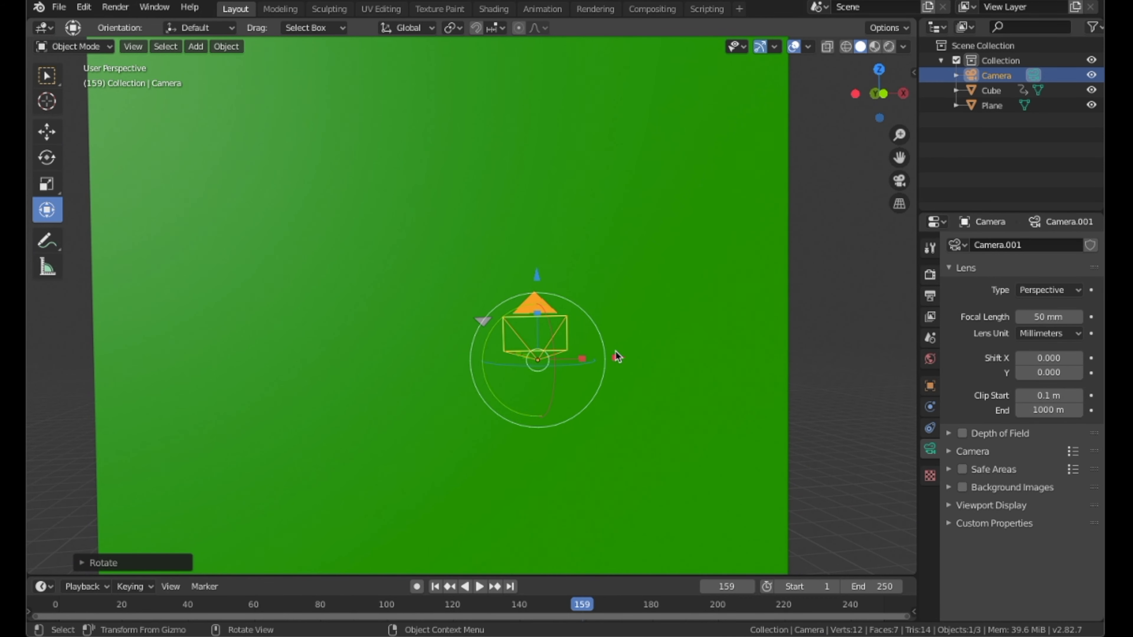
Move the camera along the X axis to line it up with the triangle
key(g)
key(x)
click(552, 344)
Adjust the camera's uniform scale so that it becomes somewhat larger, checking it from both sides
key(s)
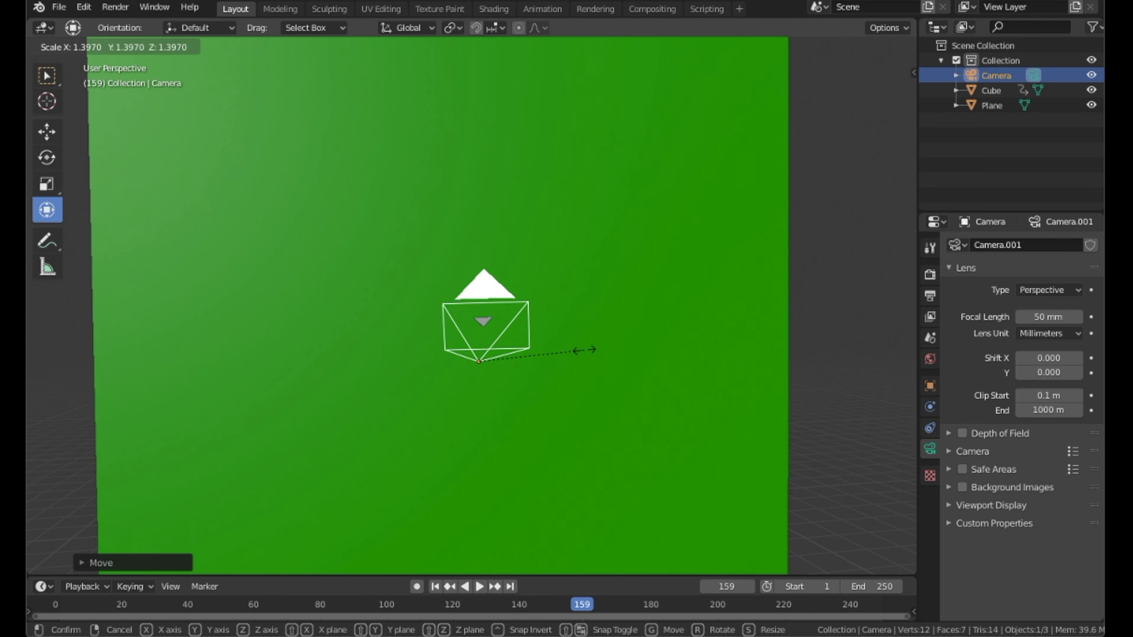
click(621, 354)
middle_drag(622, 353, 444, 358)
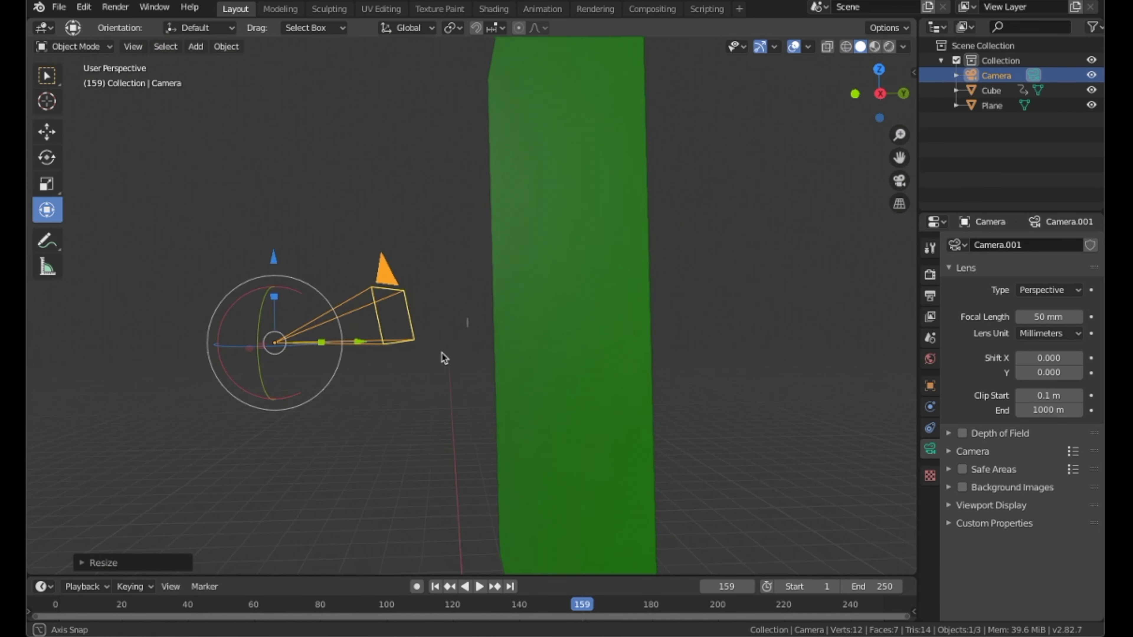
key(s)
click(564, 377)
middle_drag(565, 377, 817, 377)
key(s)
click(751, 361)
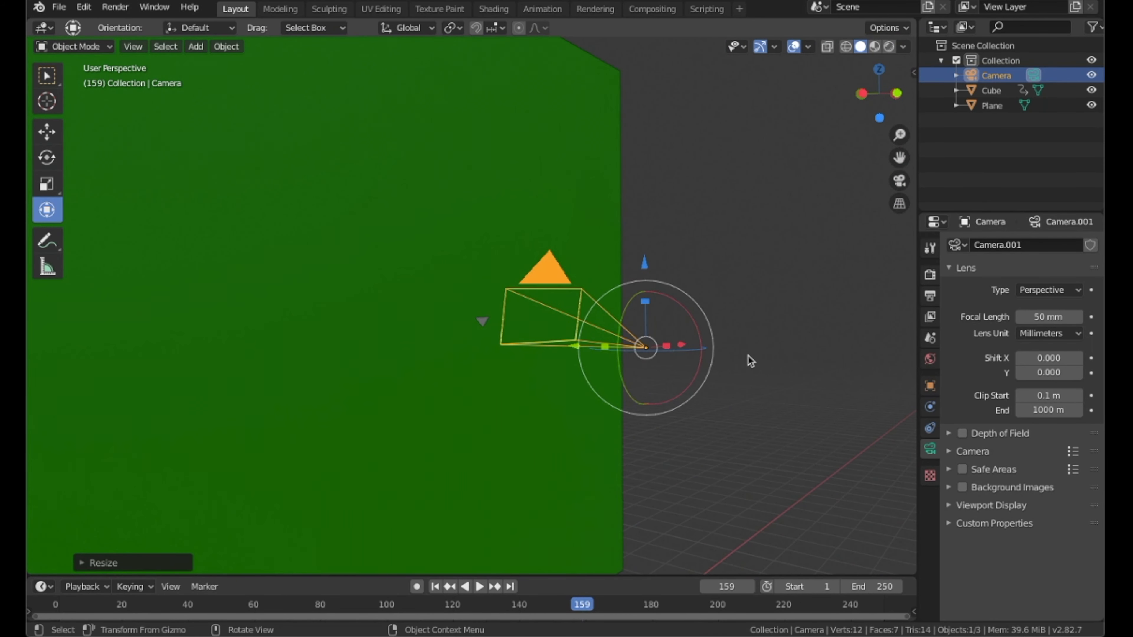
Move the camera along the Y axis closer to the triangle and fine-tune its position along the X axis
middle_drag(682, 337, 597, 359)
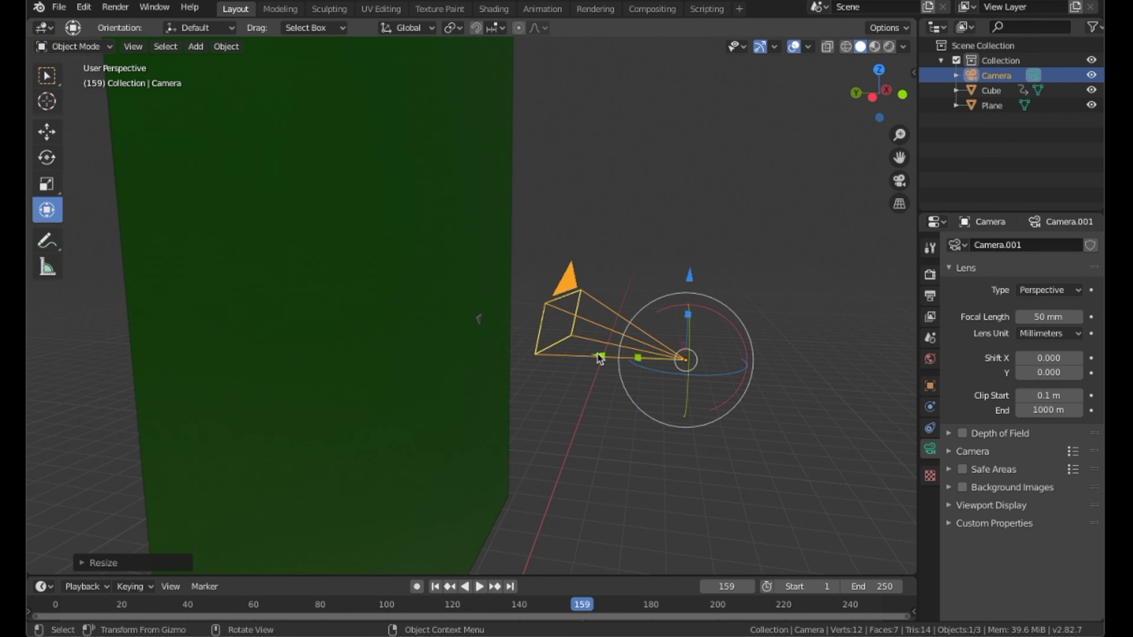
key(g)
key(y)
click(463, 354)
middle_drag(463, 354, 578, 350)
drag(524, 365, 556, 364)
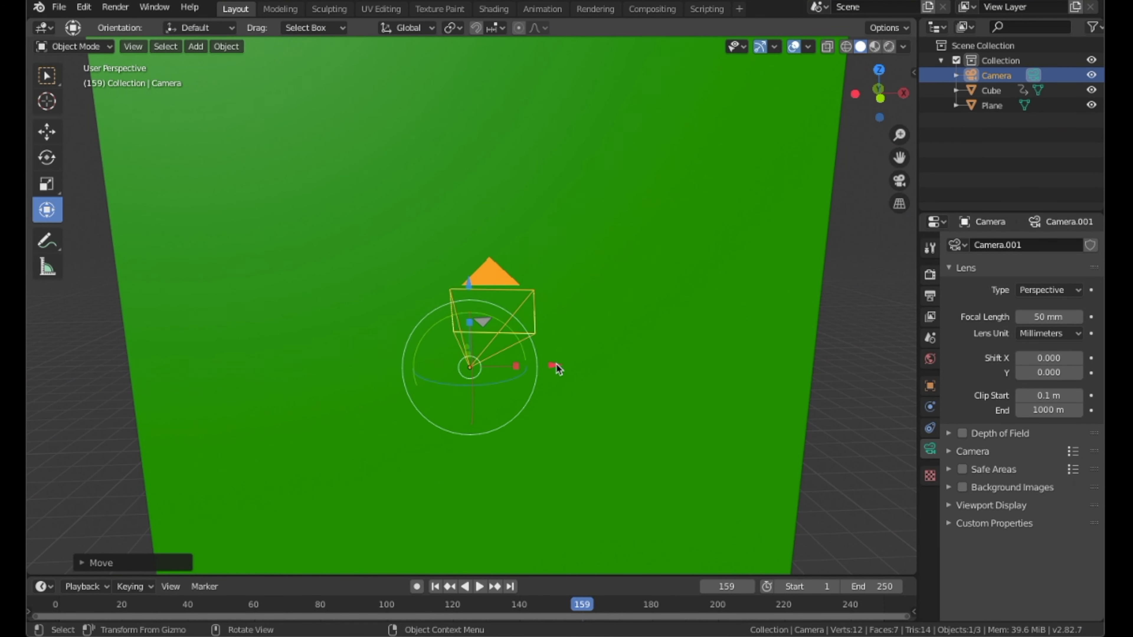
Play the animation from frame 0 through the camera view to check the triangle's framing, and return to the perspective view
click(56, 607)
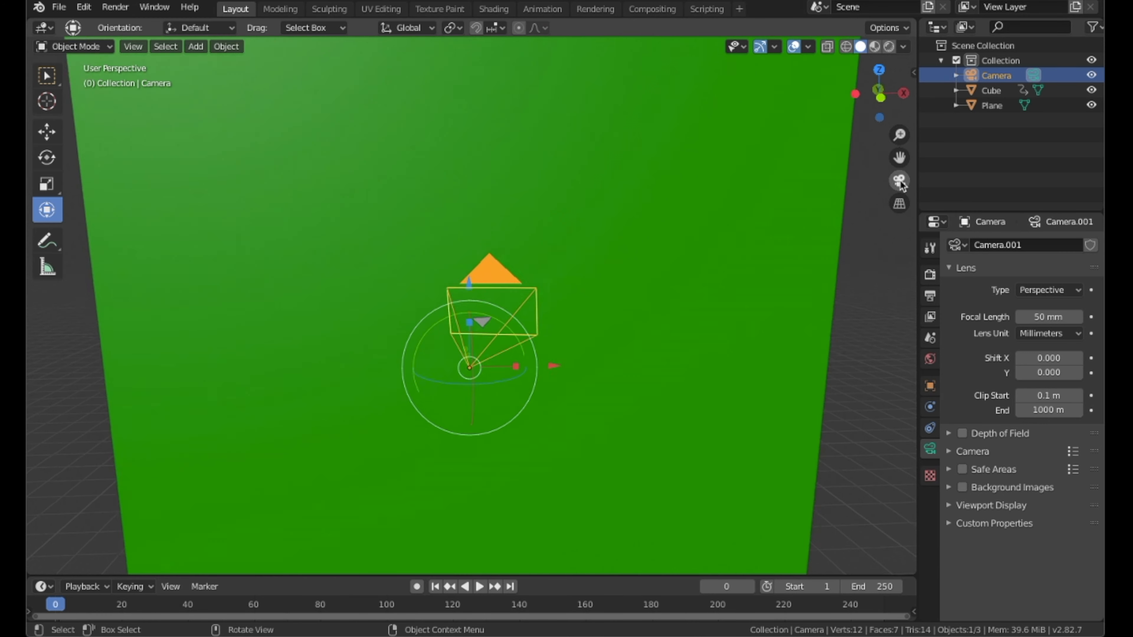
click(899, 181)
key(space)
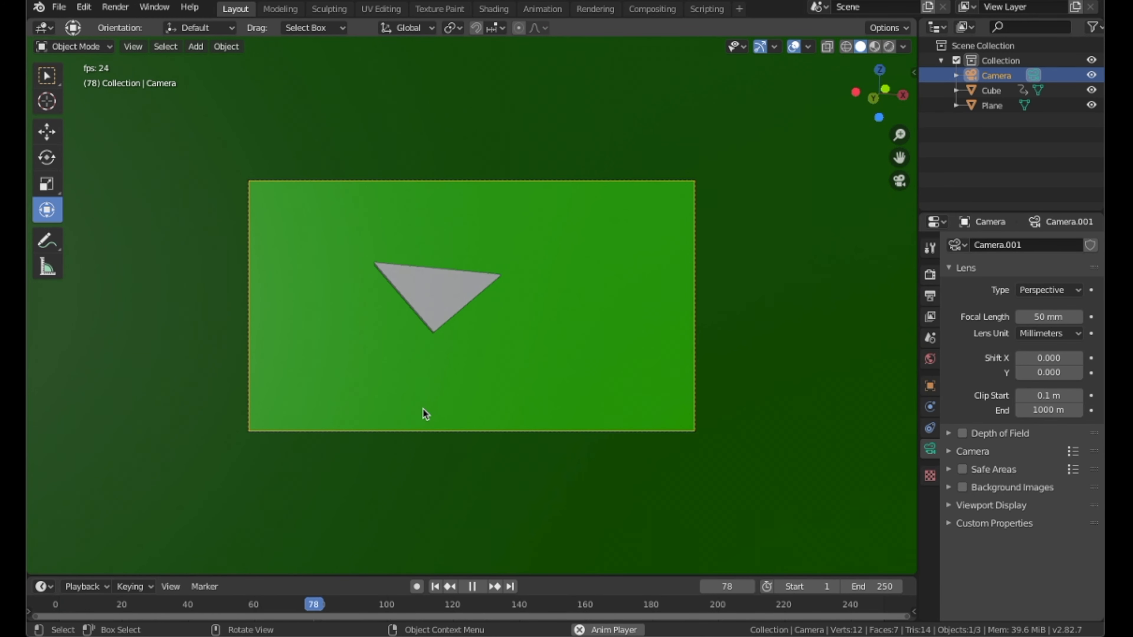
key(space)
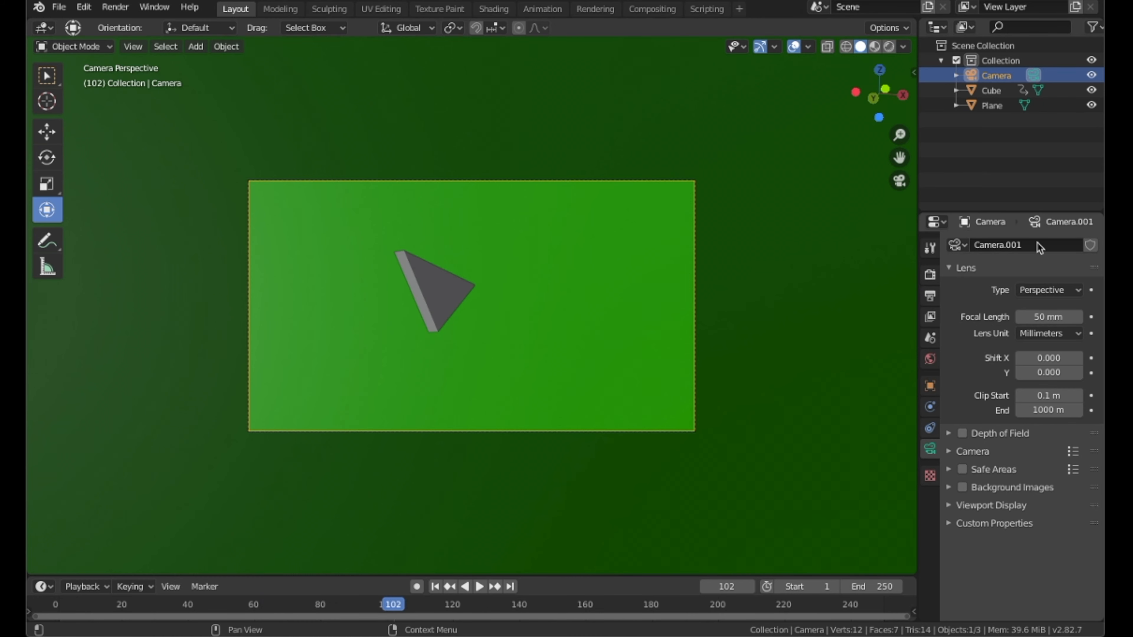
click(898, 182)
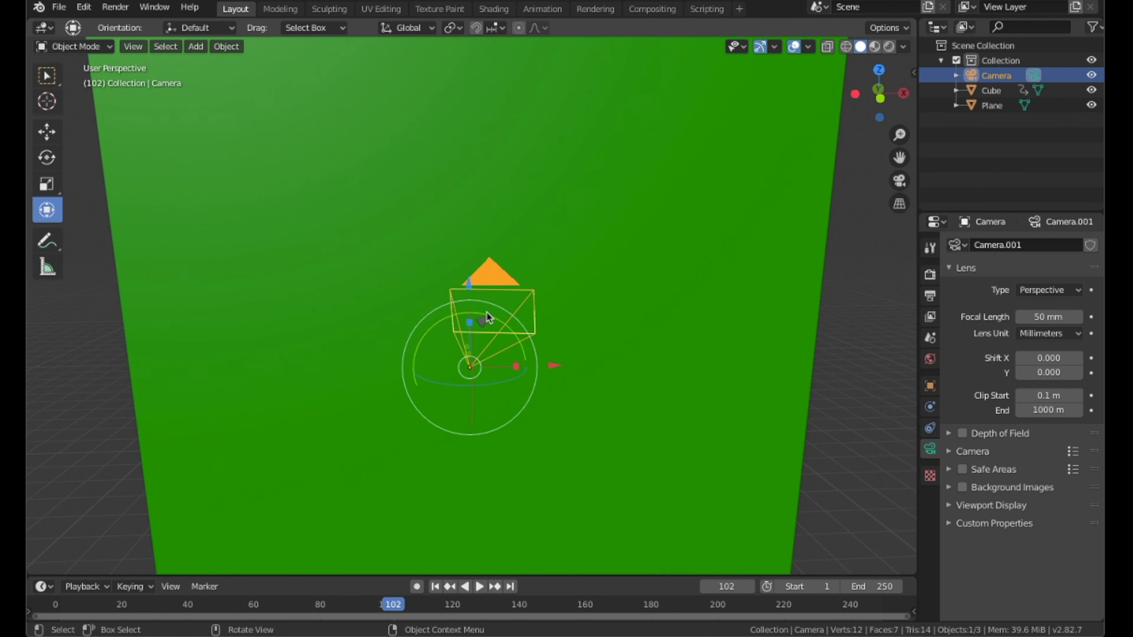
Give the triangle a new material with a red base color of hue 0.990, saturation 1.000 and value 0.906
middle_drag(487, 312, 577, 302)
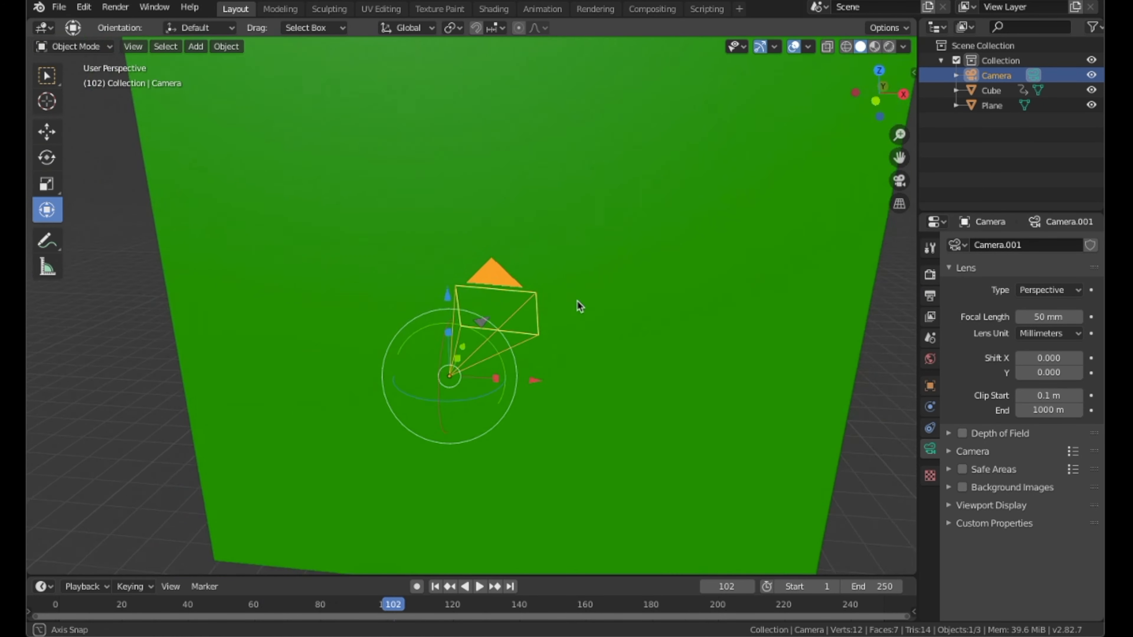
click(484, 320)
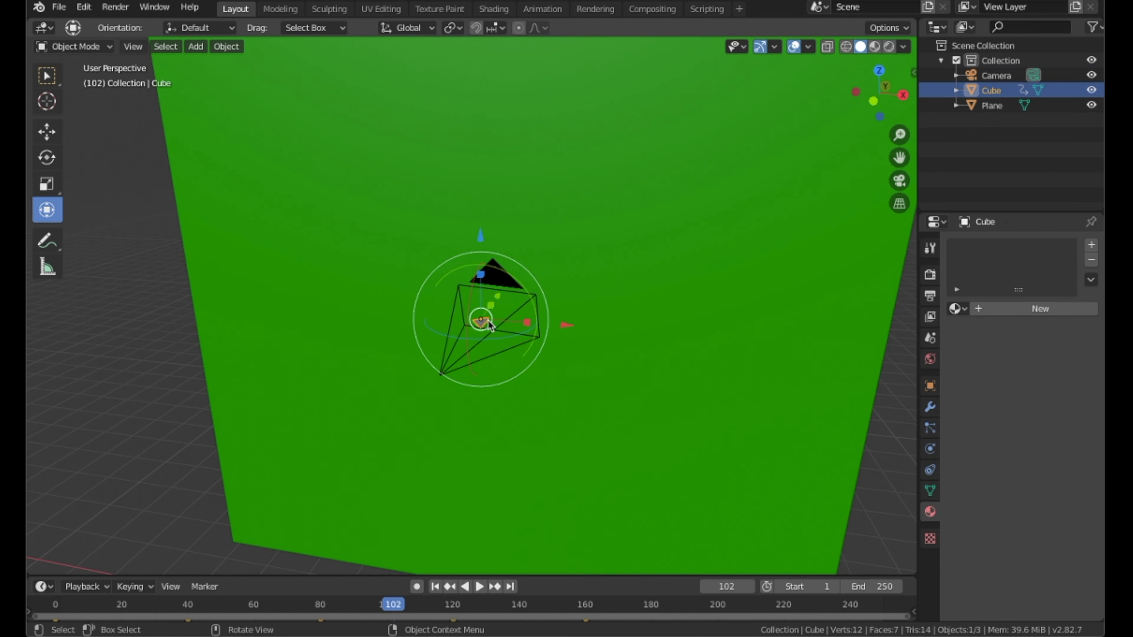
click(1026, 308)
click(1003, 372)
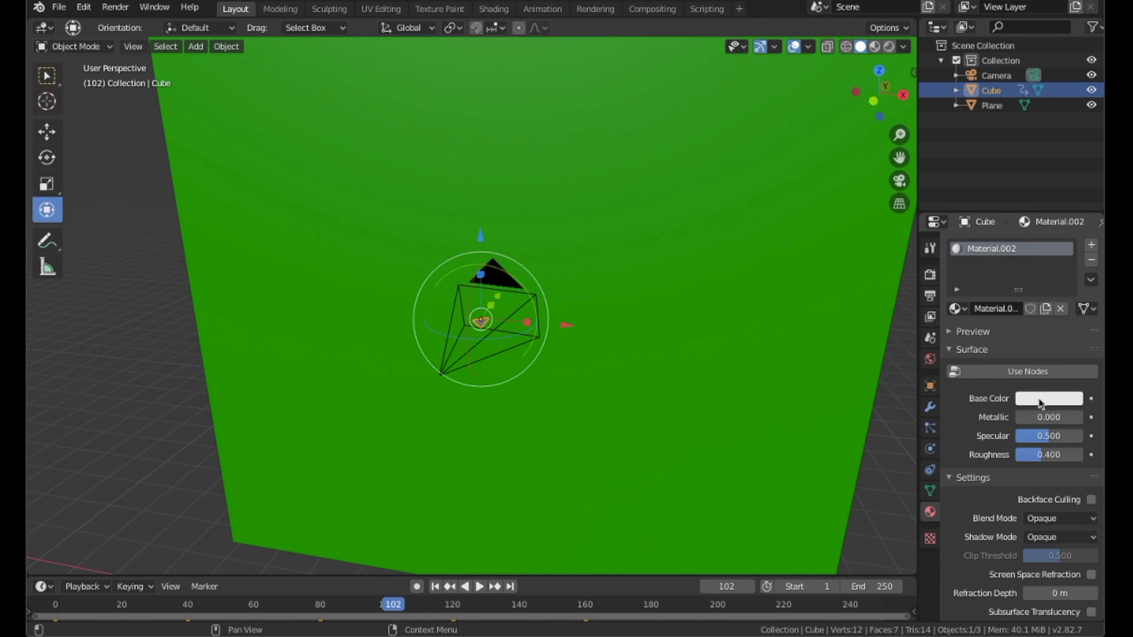
click(1048, 398)
click(1005, 291)
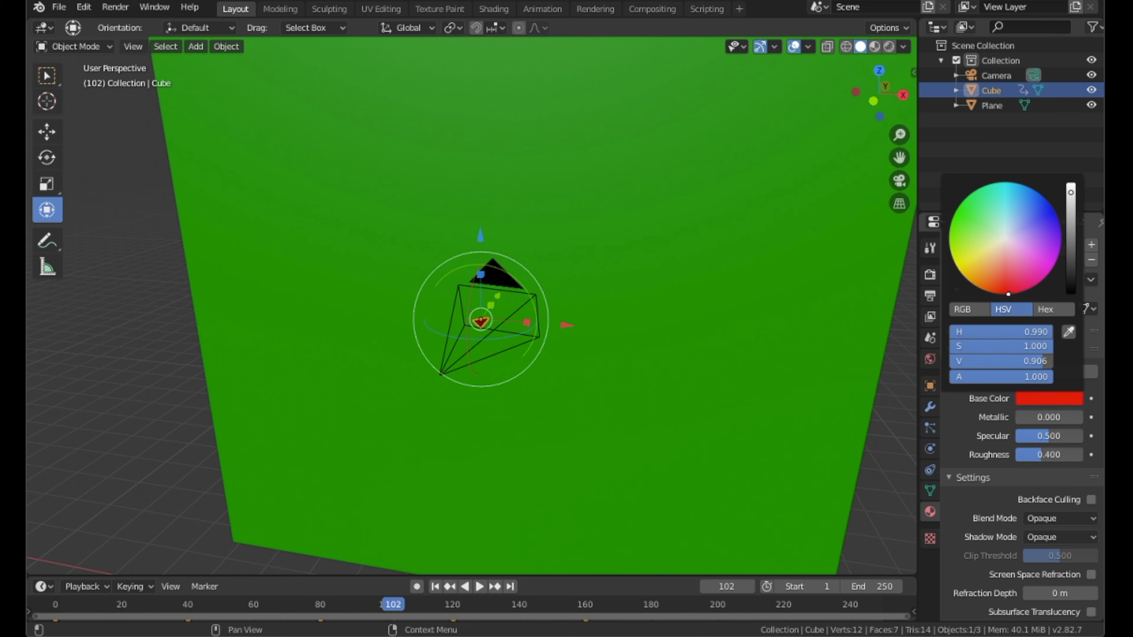
click(893, 396)
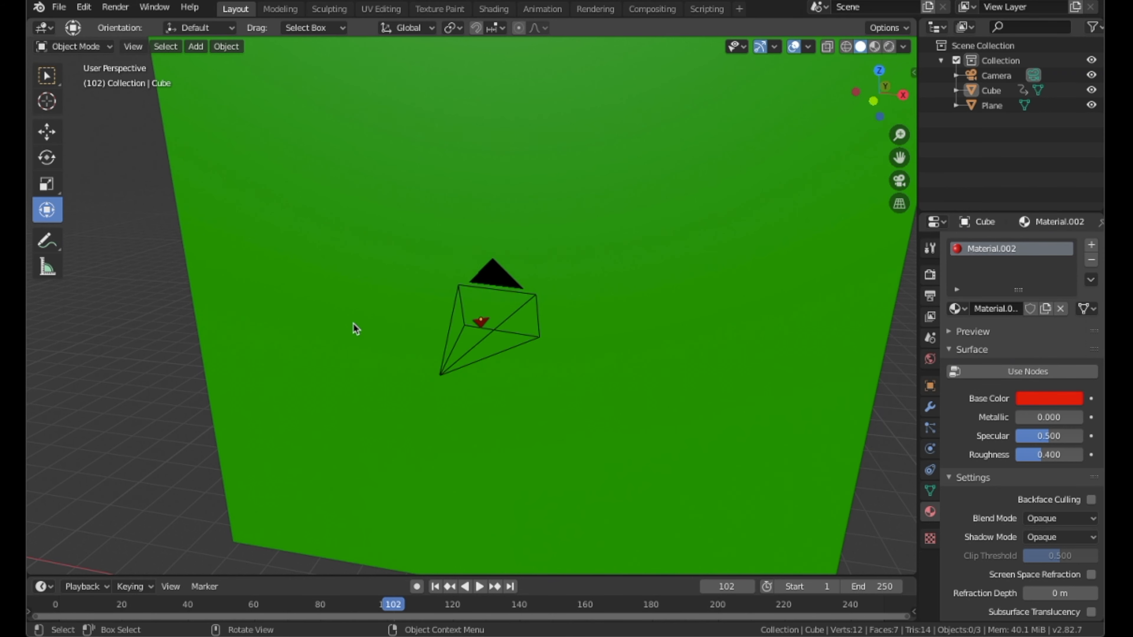
Nudge the camera slightly along the X axis to center the triangle in its frame, checking through the camera view
scroll(545, 353, up, 6)
scroll(542, 359, down, 5)
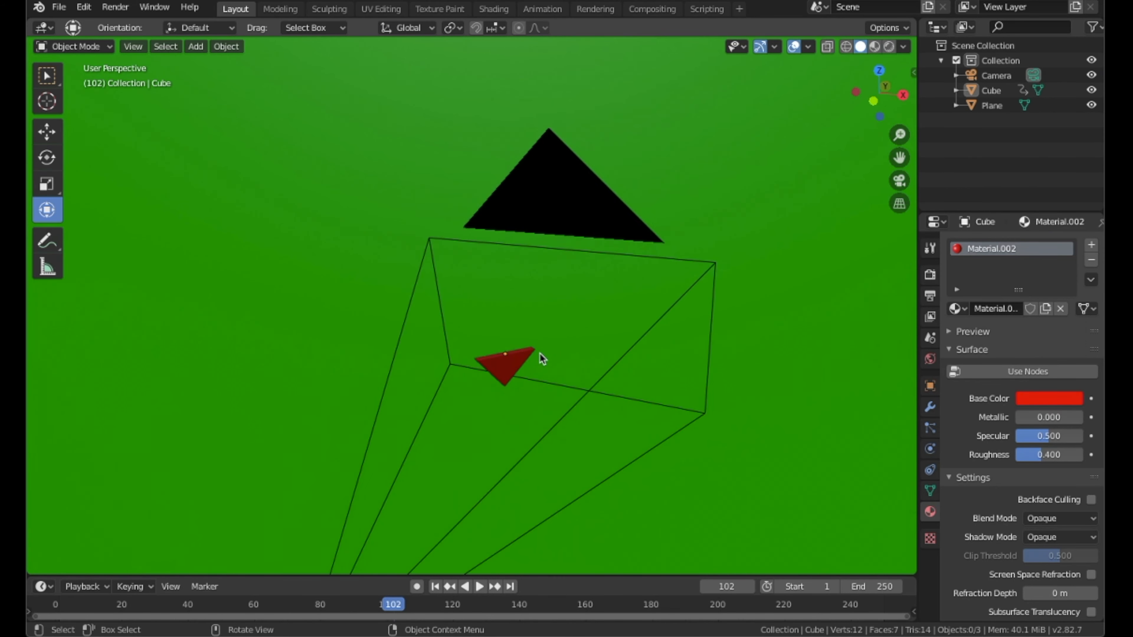
middle_drag(538, 356, 577, 351)
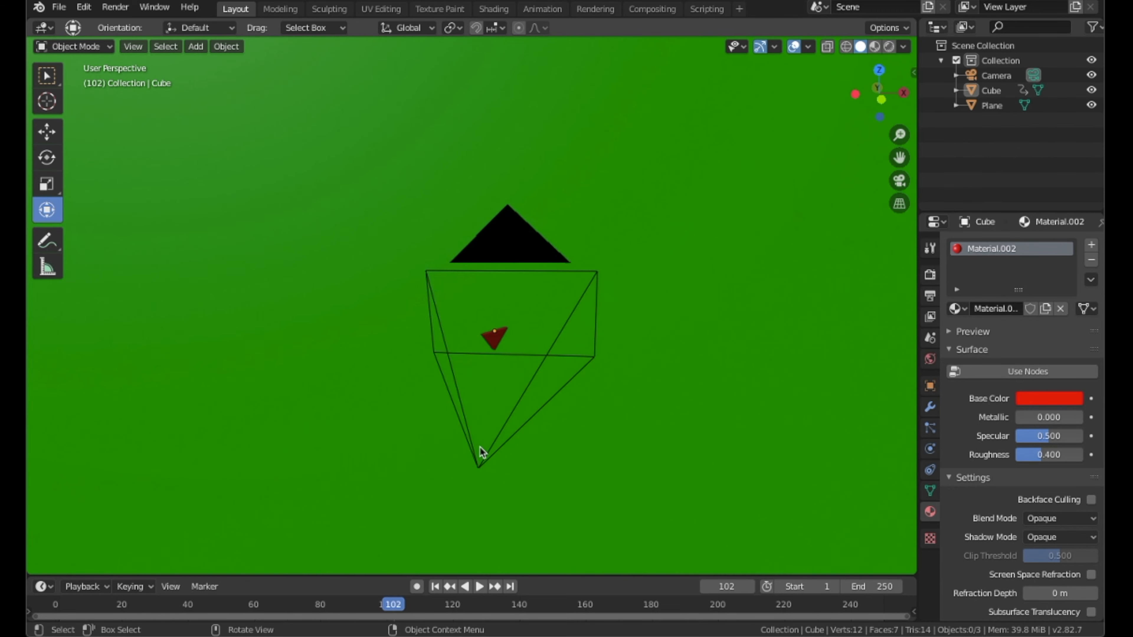
click(479, 462)
middle_drag(473, 464, 522, 439)
click(899, 181)
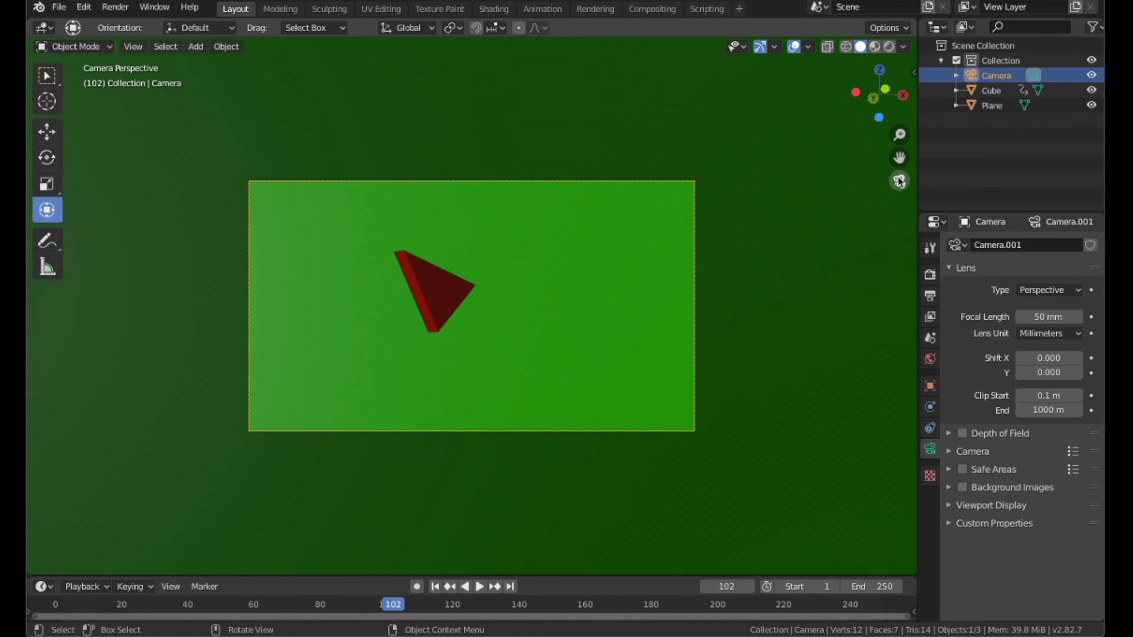
click(899, 181)
middle_drag(664, 436, 662, 395)
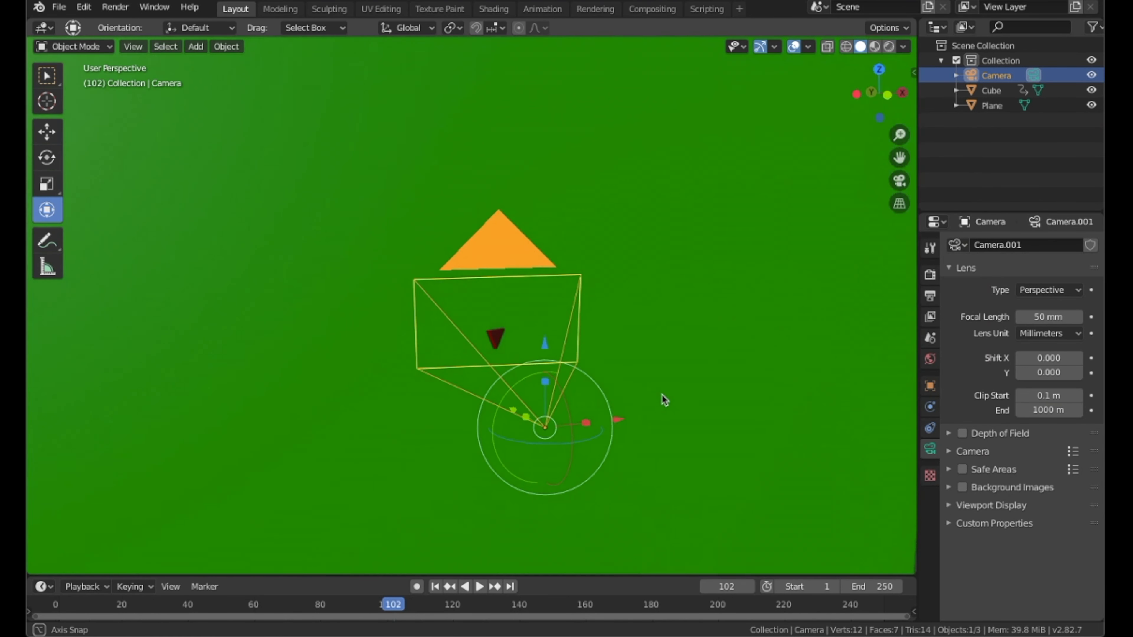
drag(619, 420, 603, 420)
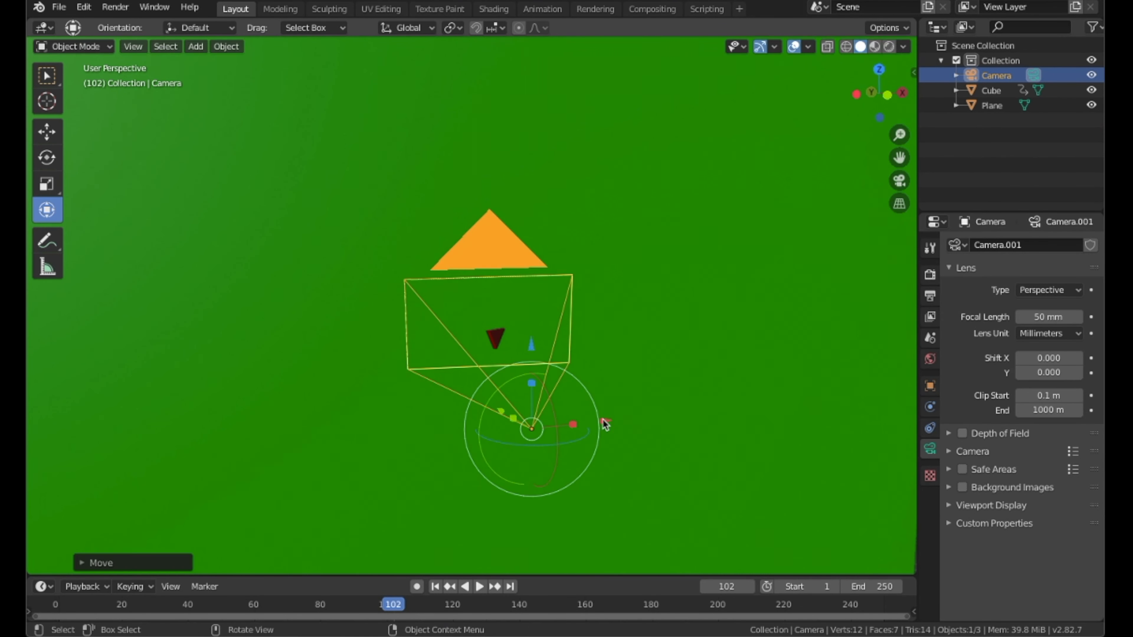
click(899, 180)
click(899, 181)
scroll(678, 290, down, 5)
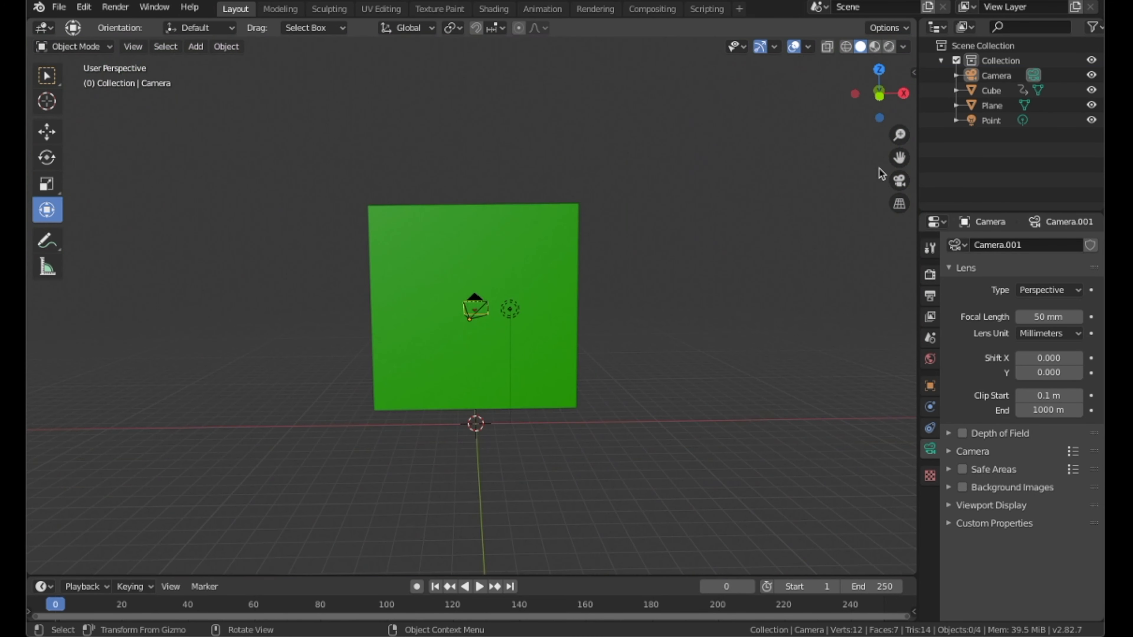
Play the animation from frame 0 through the camera view to review the triangle's new framing, and return to the perspective view
click(899, 181)
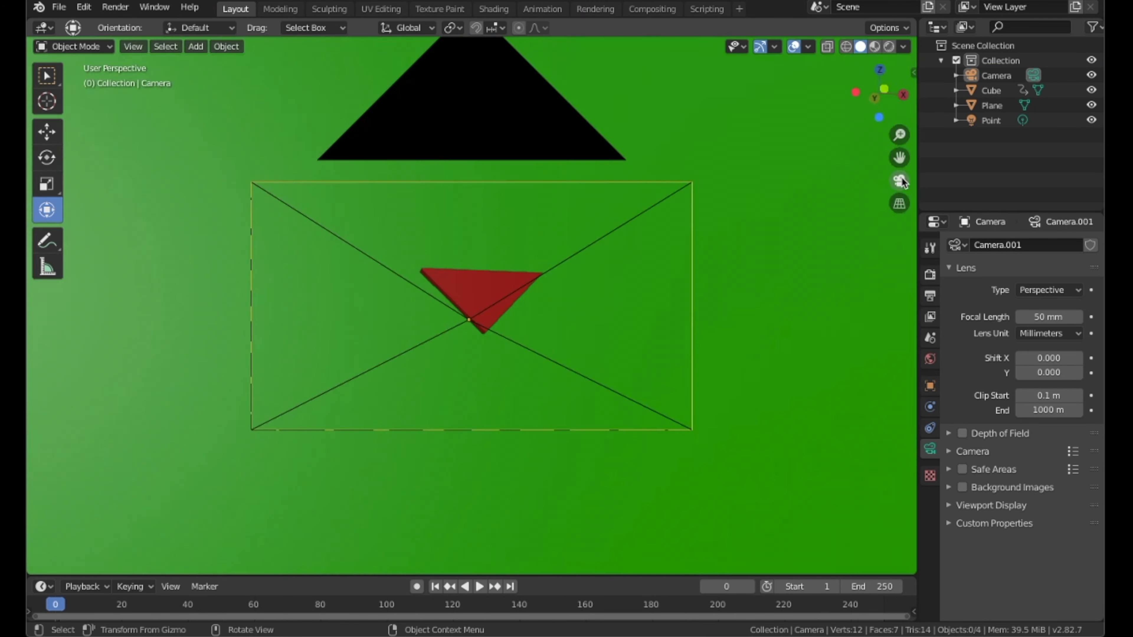
key(space)
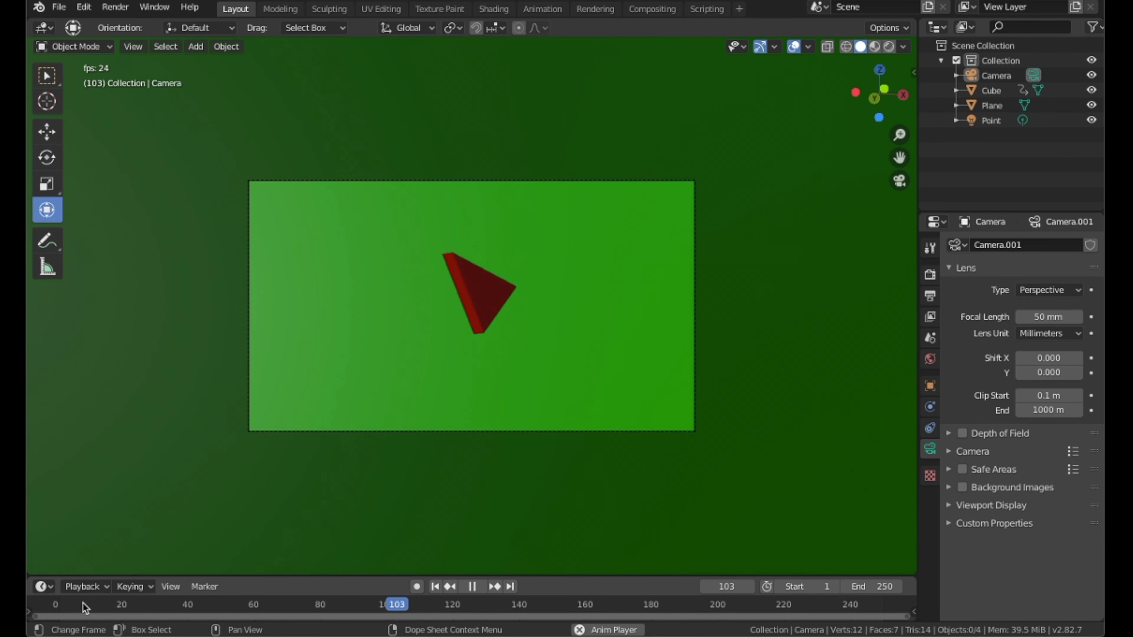
key(space)
click(899, 181)
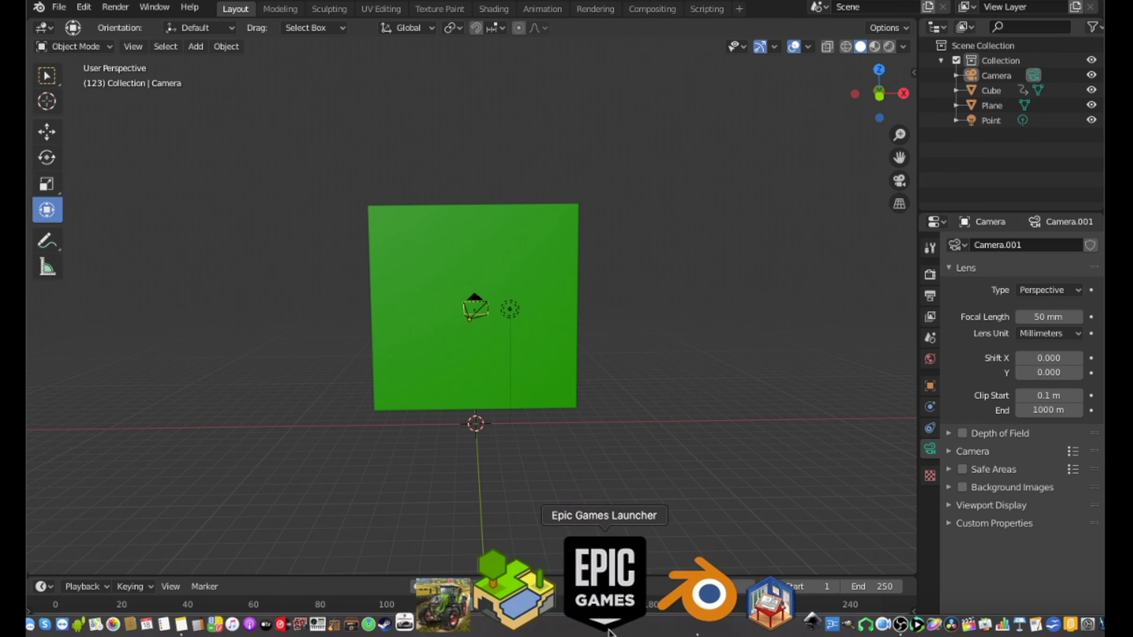
Launch Apowersoft Screen Recorder, allow it to access the microphone, and dismiss its sign-up window
click(725, 621)
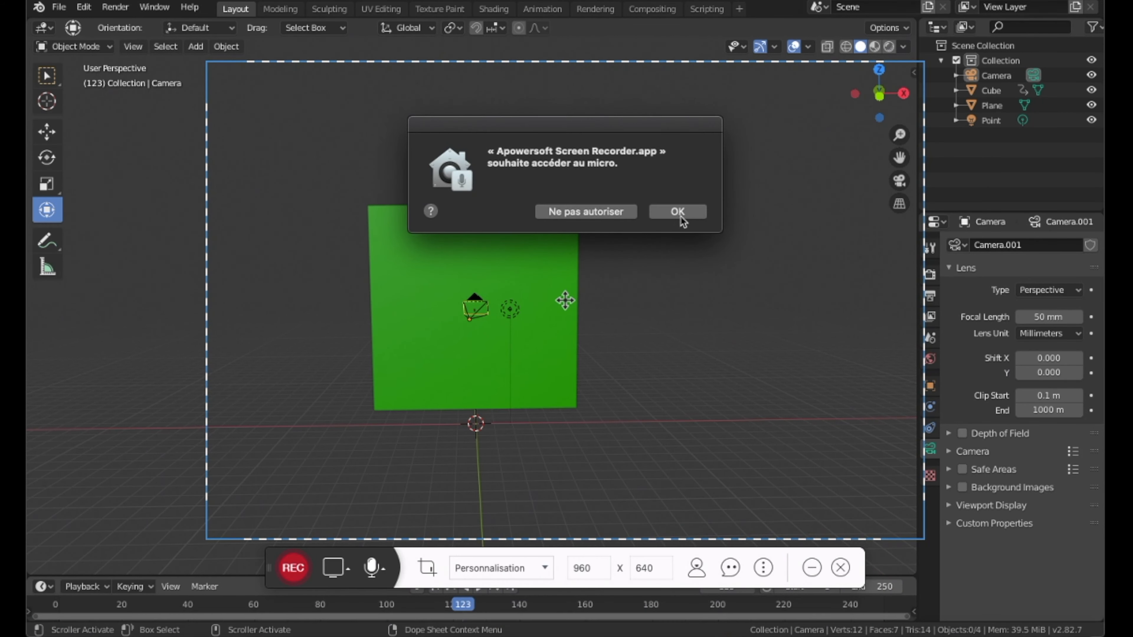
click(677, 212)
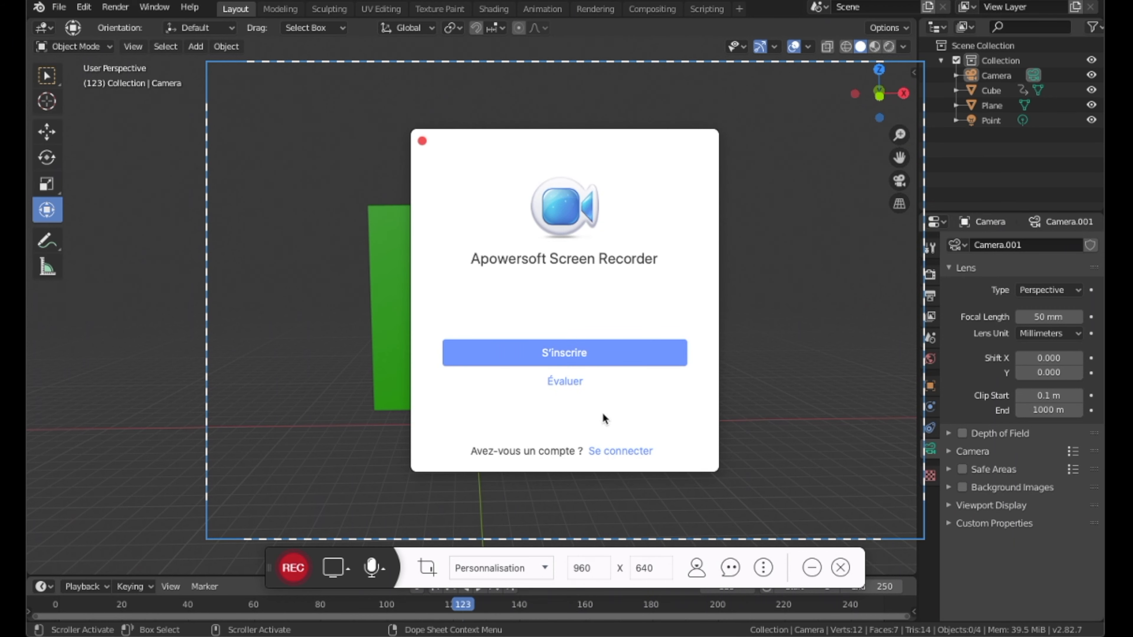
click(423, 141)
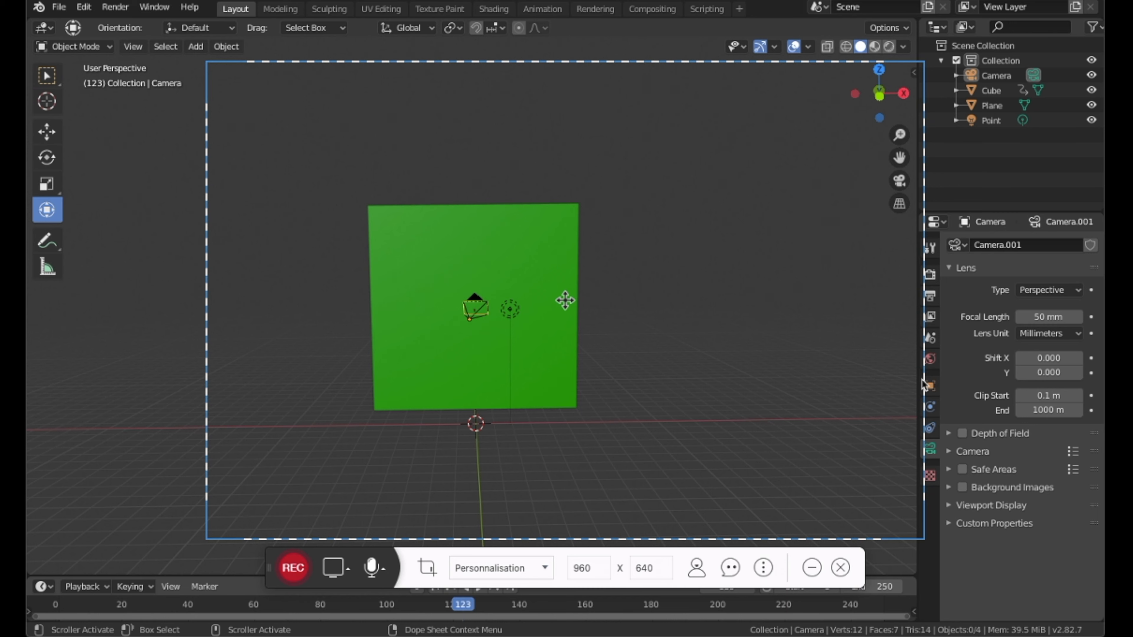
Adjust the width of the recorder's capture region so that it encloses the whole camera frame in the camera view
drag(923, 379, 709, 377)
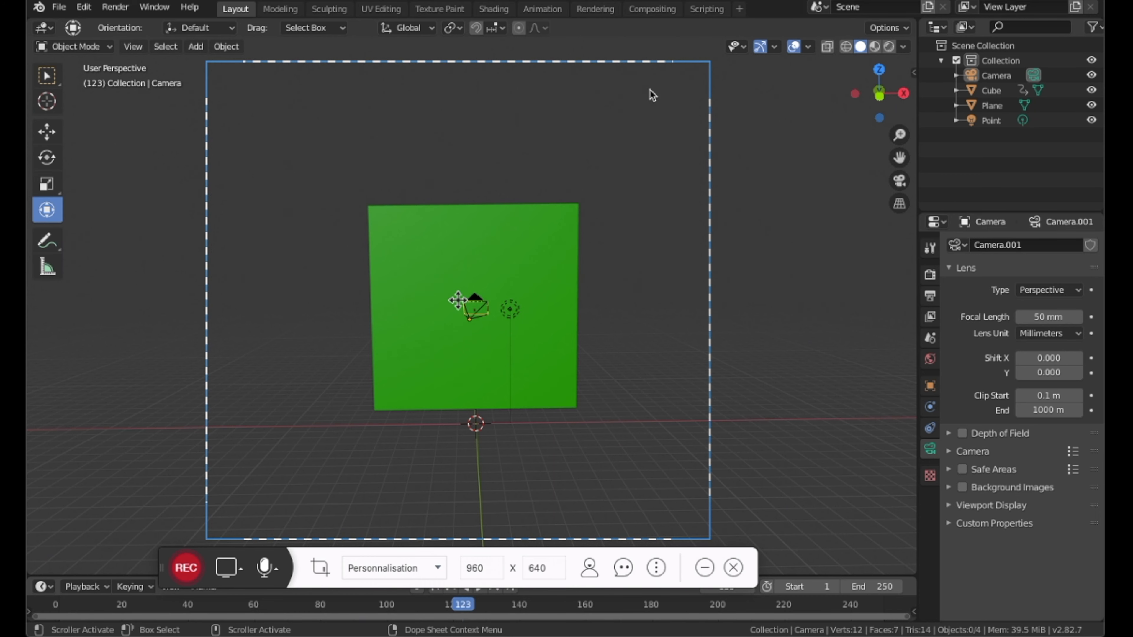
click(898, 181)
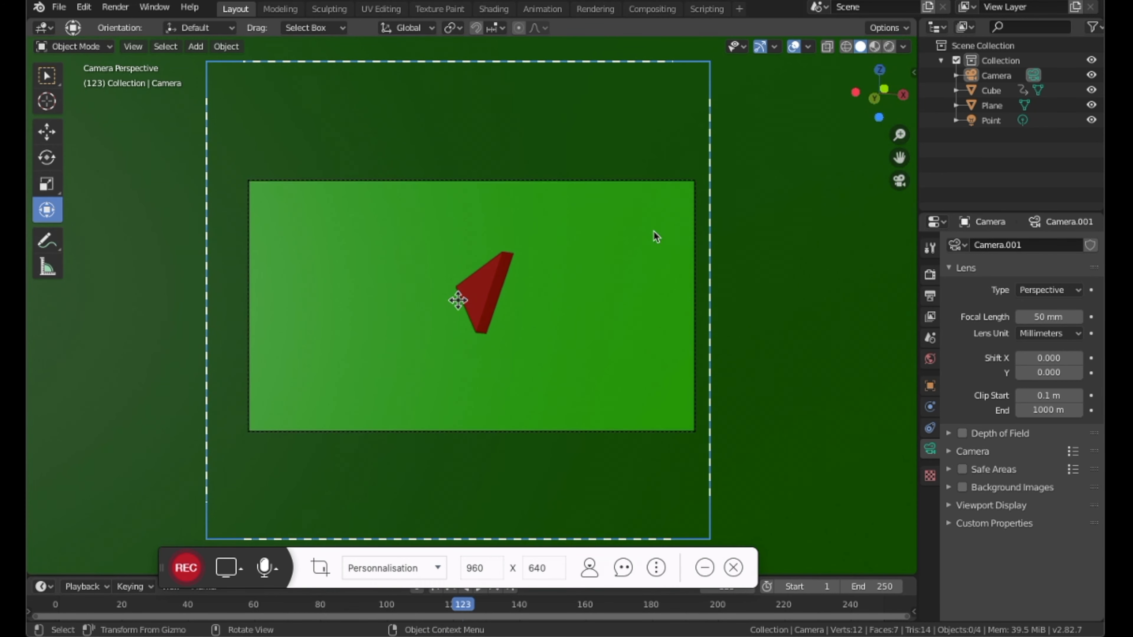
click(714, 285)
drag(711, 285, 833, 249)
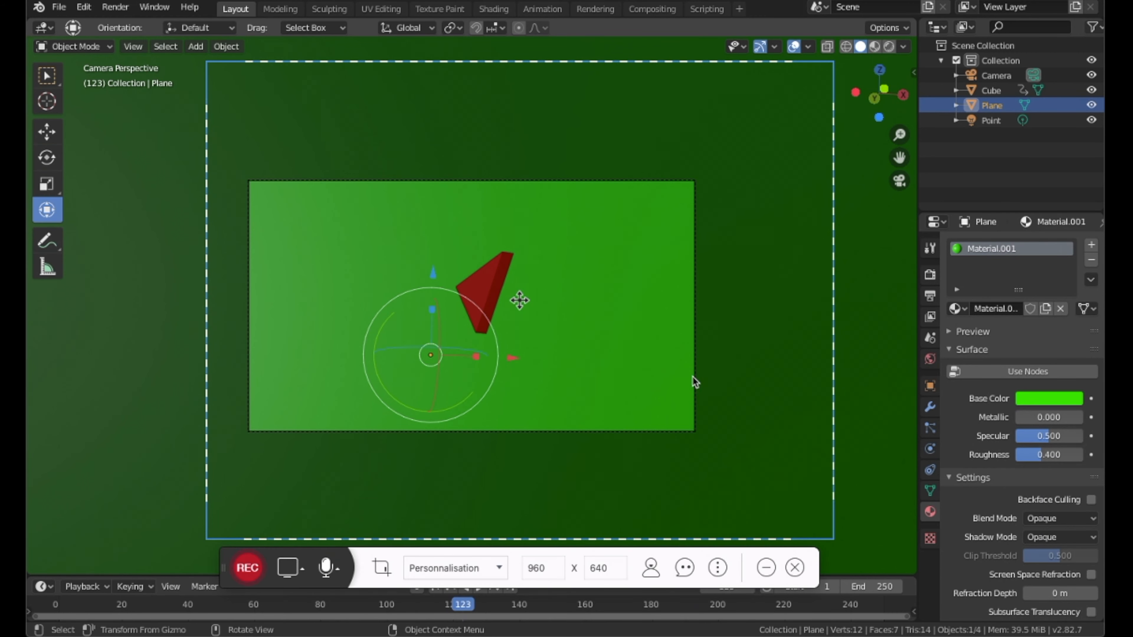
scroll(695, 377, down, 4)
scroll(650, 309, up, 3)
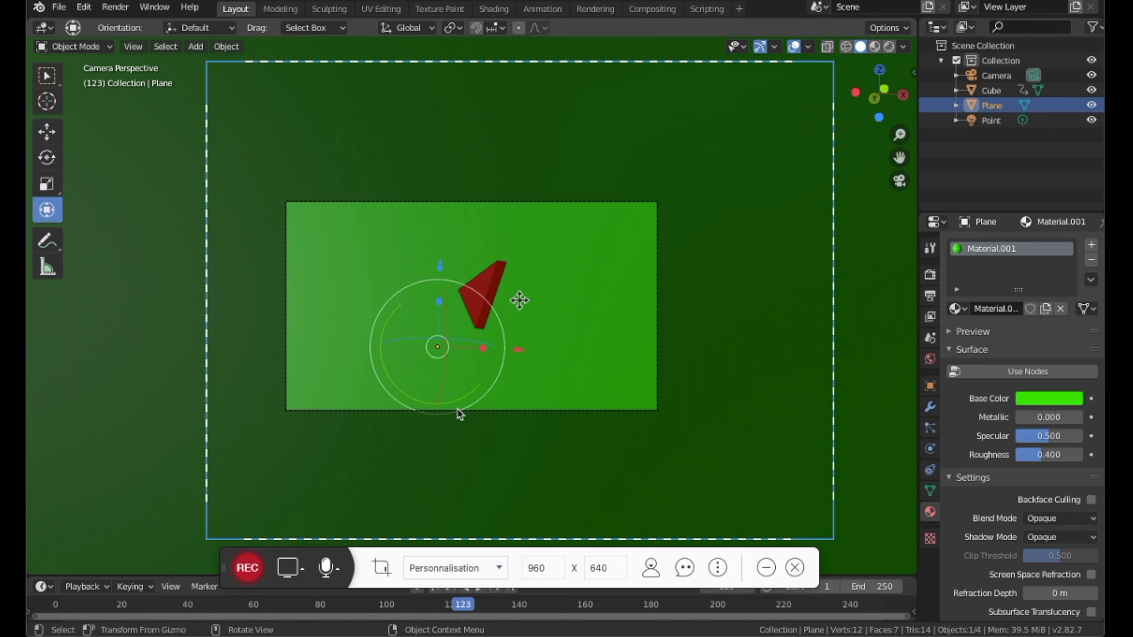
click(492, 293)
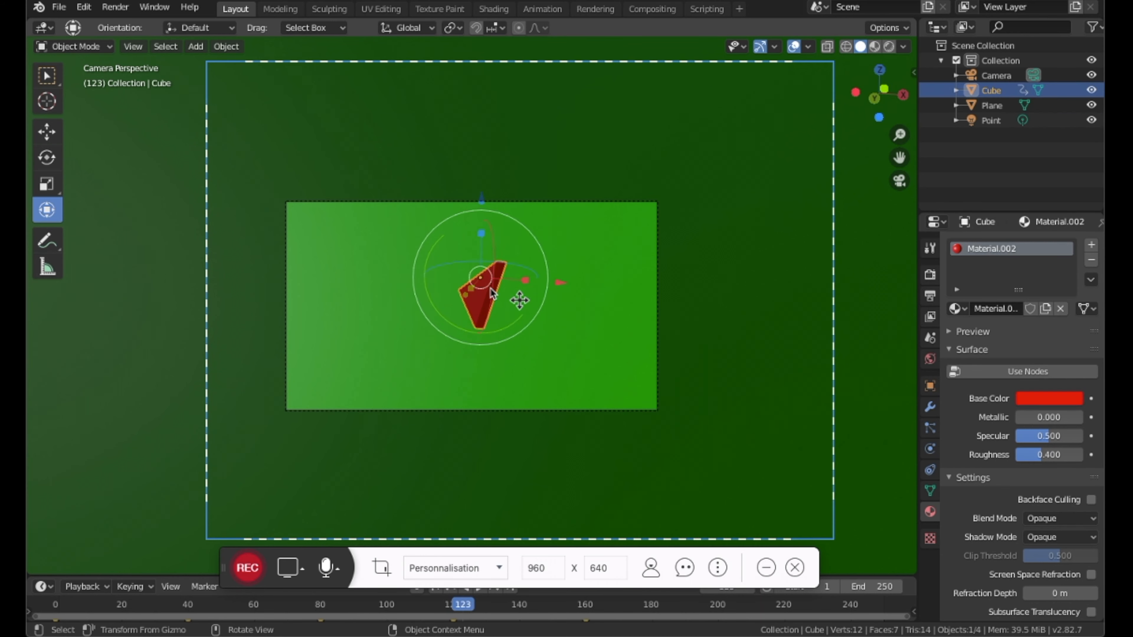
click(741, 319)
Add a cube mesh at the 3D cursor in the perspective view and deselect it
click(899, 181)
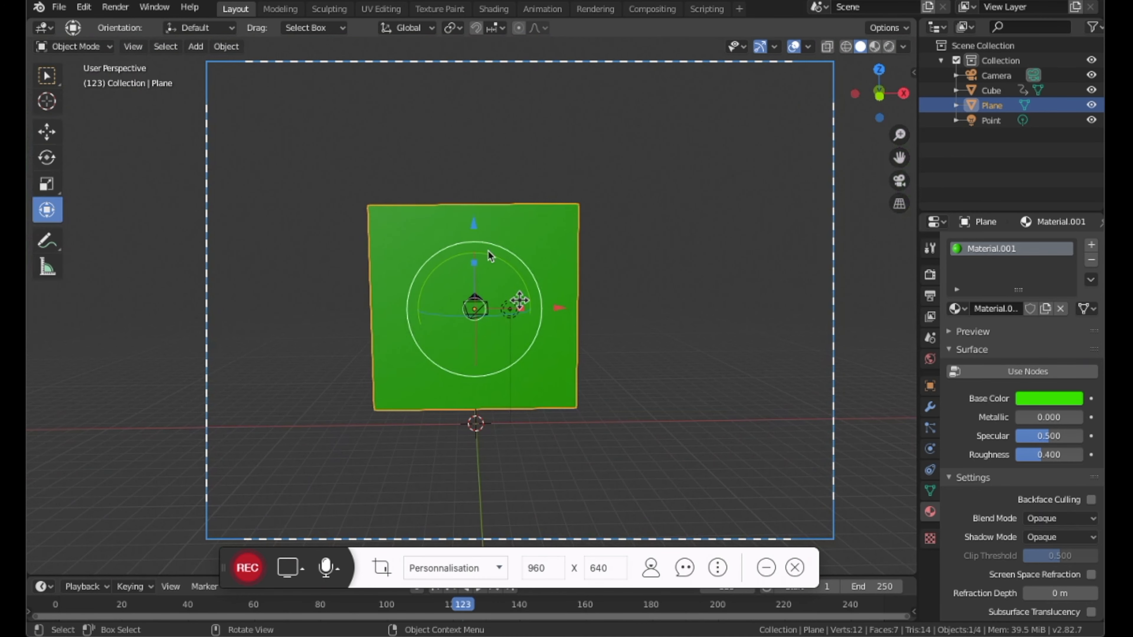
click(196, 46)
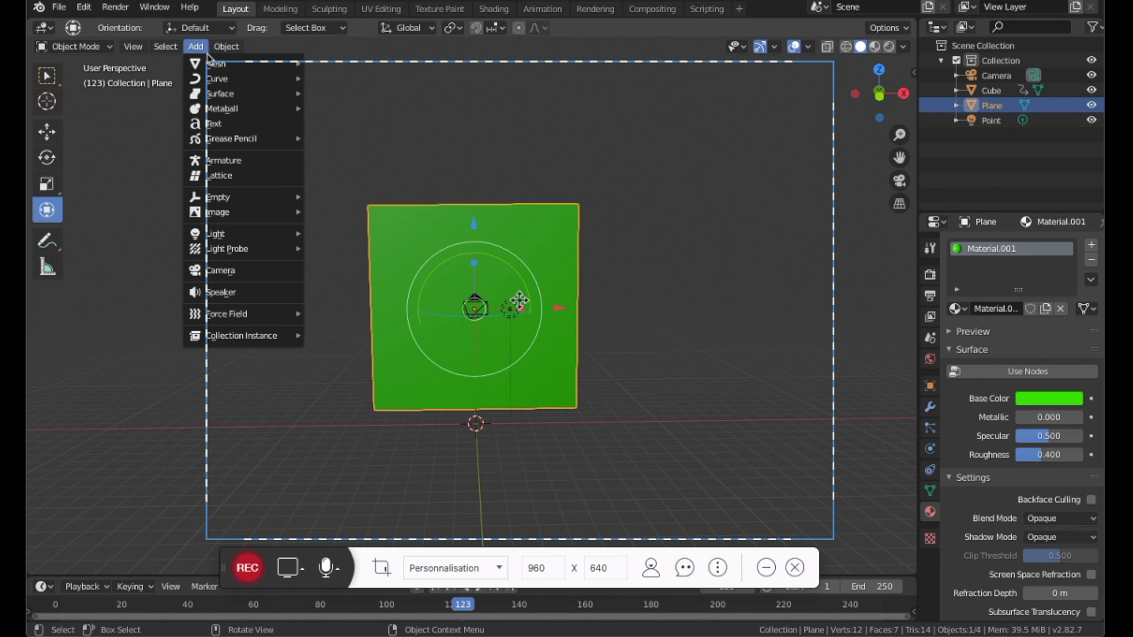
mouse_move(250, 63)
click(369, 79)
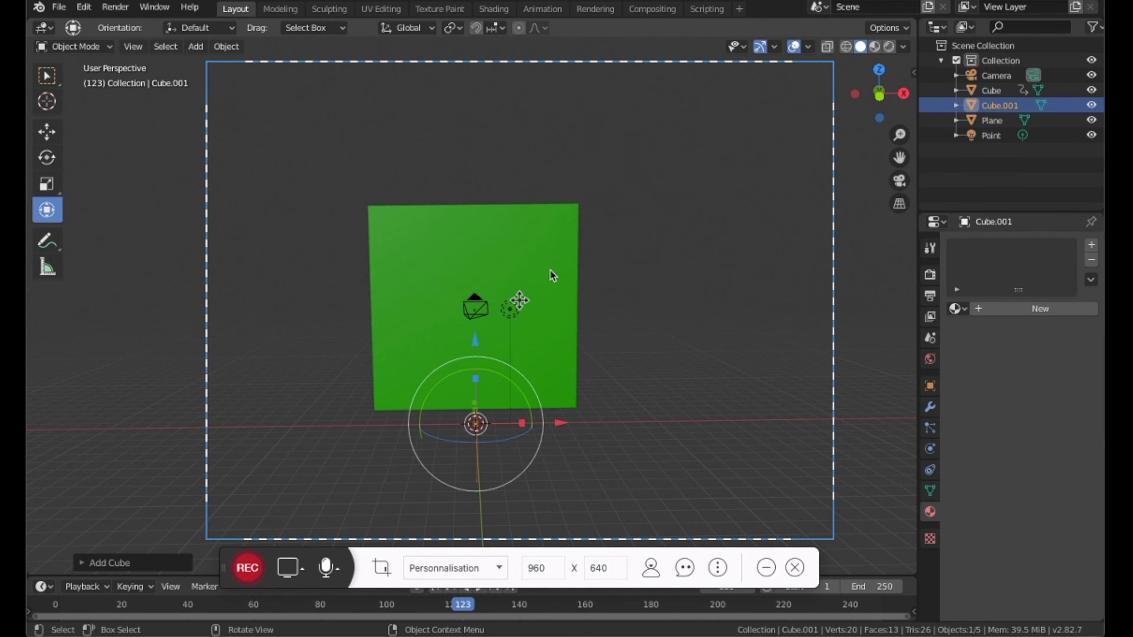
click(595, 439)
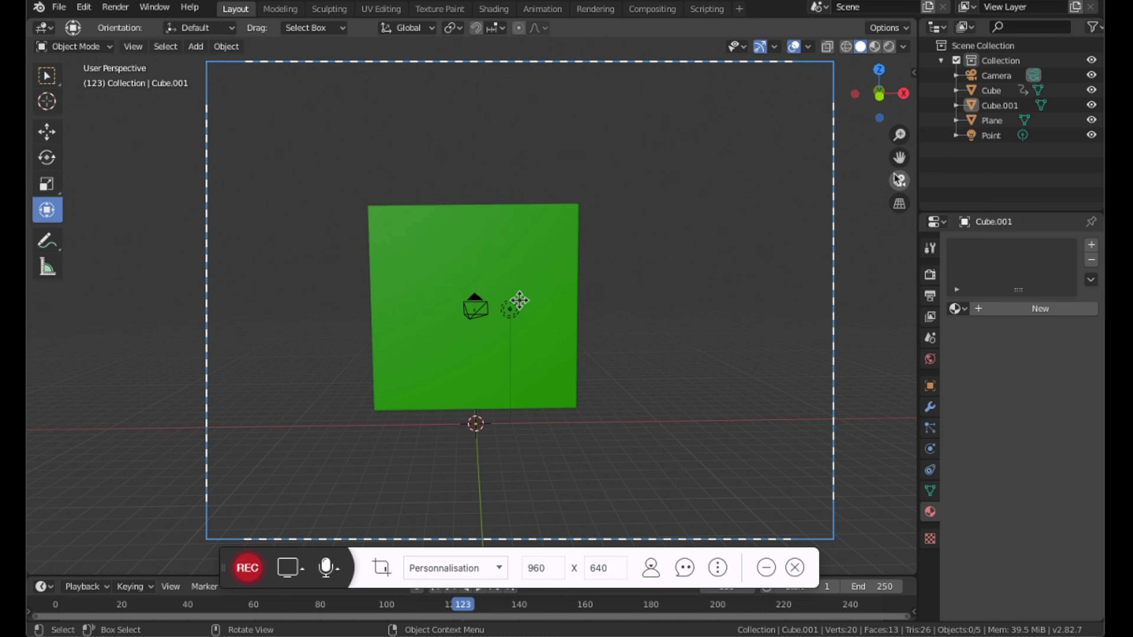
Show the scene through the camera, fit its frame inside the capture region, check the audio source options, and start the screen recording
click(898, 180)
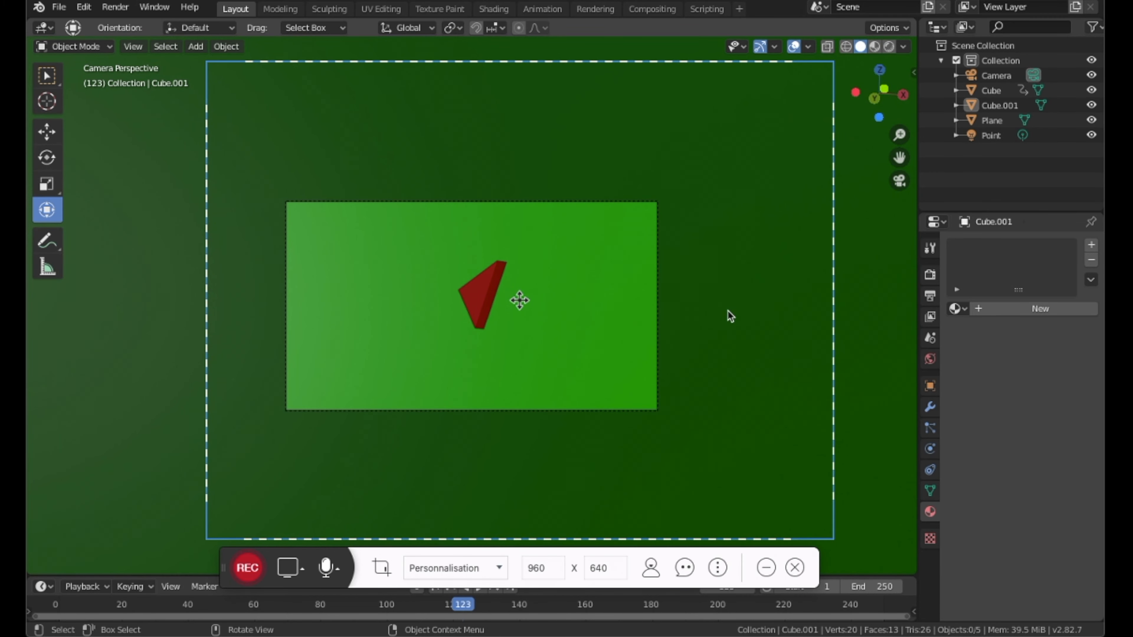
scroll(727, 311, down, 3)
scroll(718, 323, up, 6)
scroll(713, 323, down, 2)
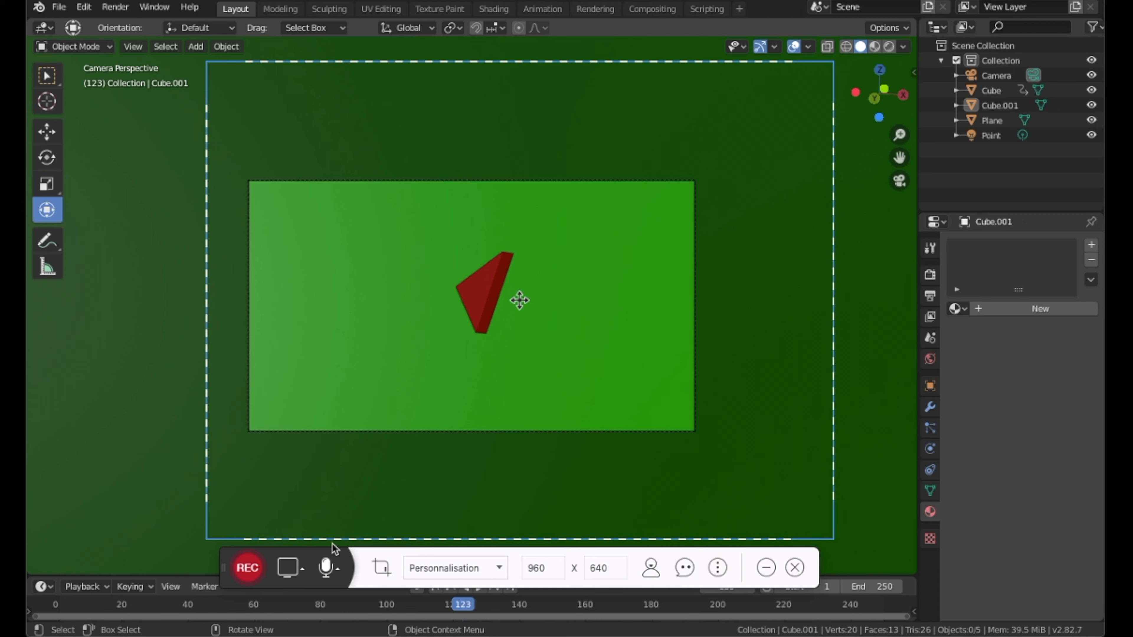
click(332, 578)
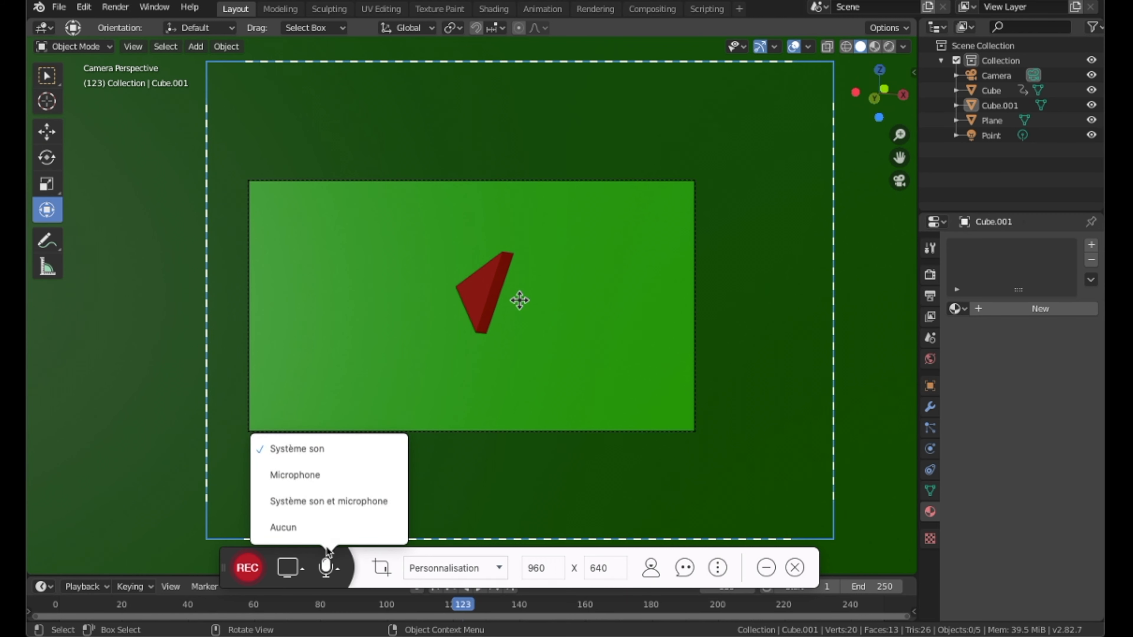
click(330, 538)
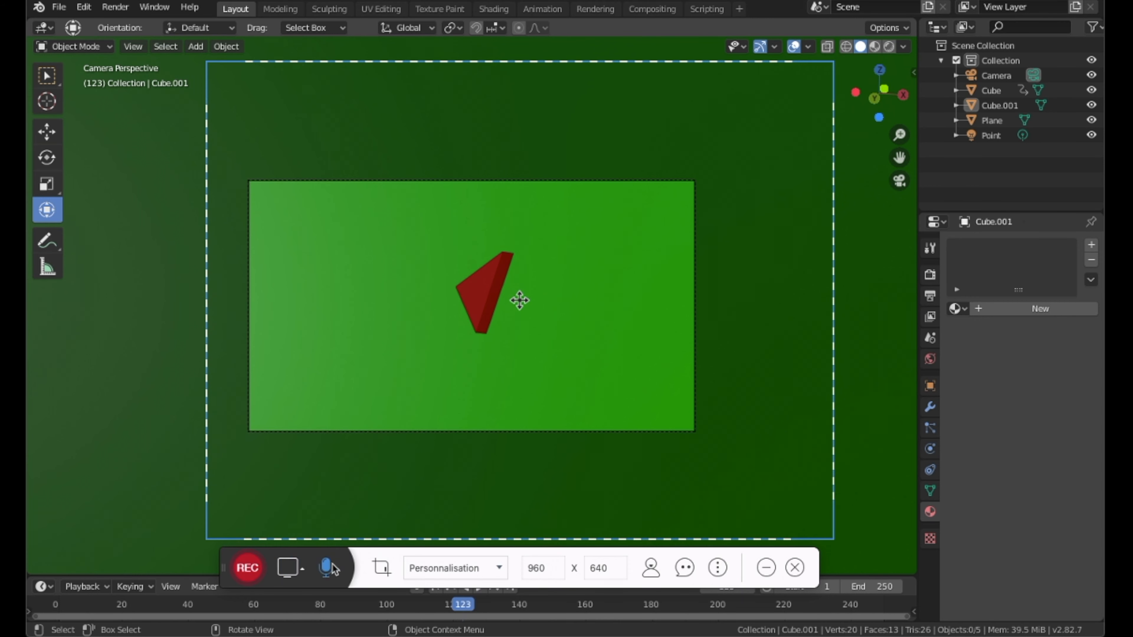
click(248, 569)
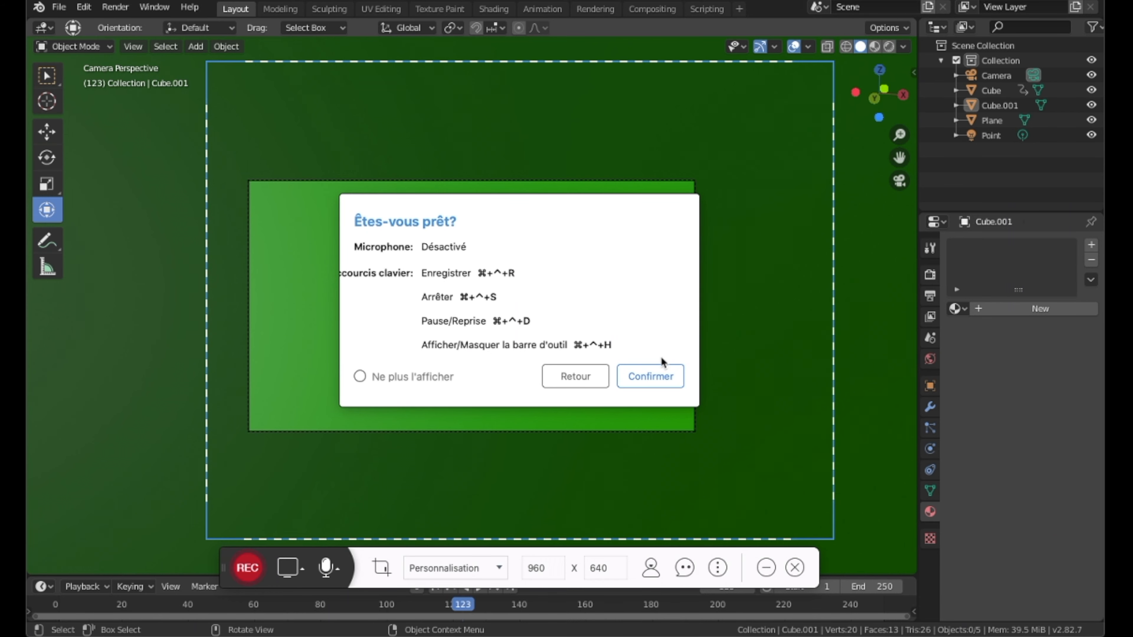
click(651, 376)
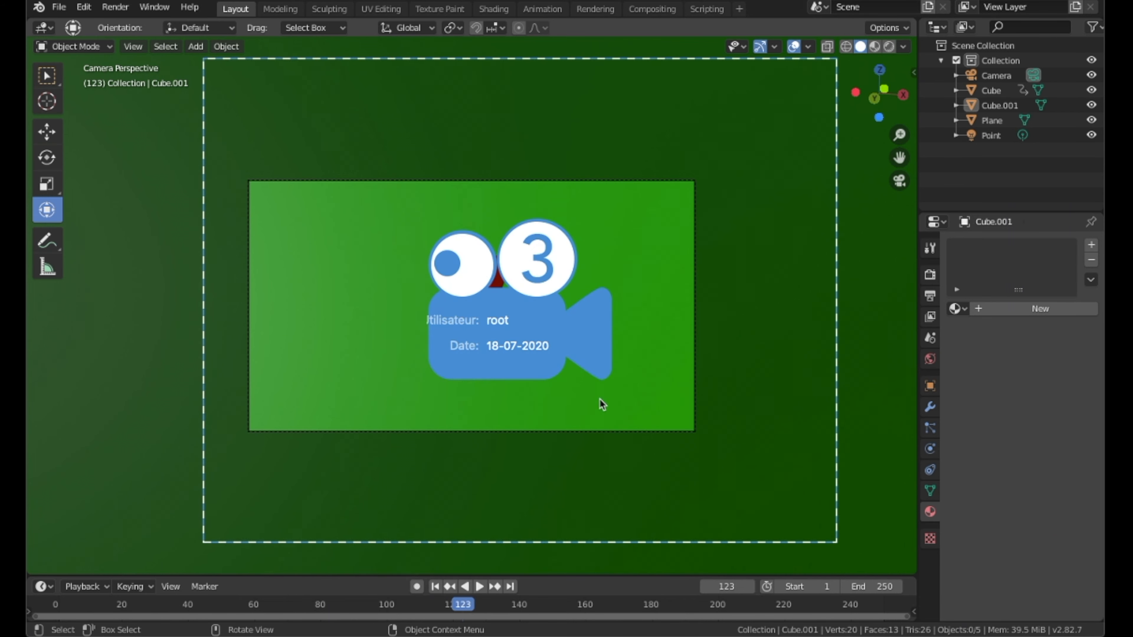
Play the animation from frame 0 while the capture runs, and stop the recording after about 10 seconds
click(57, 605)
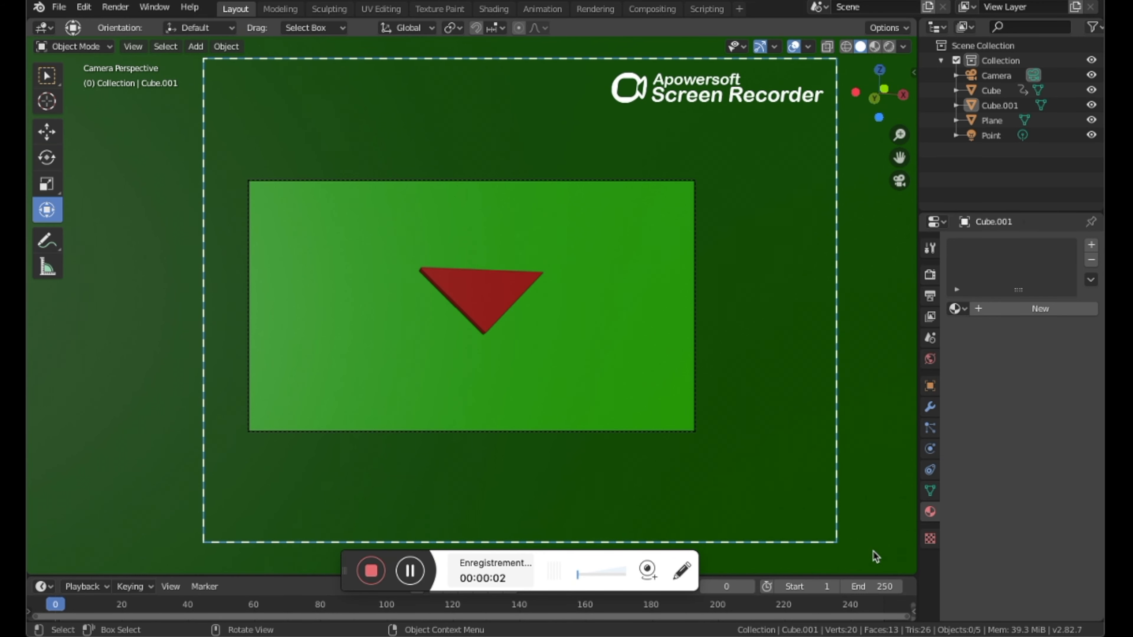
key(space)
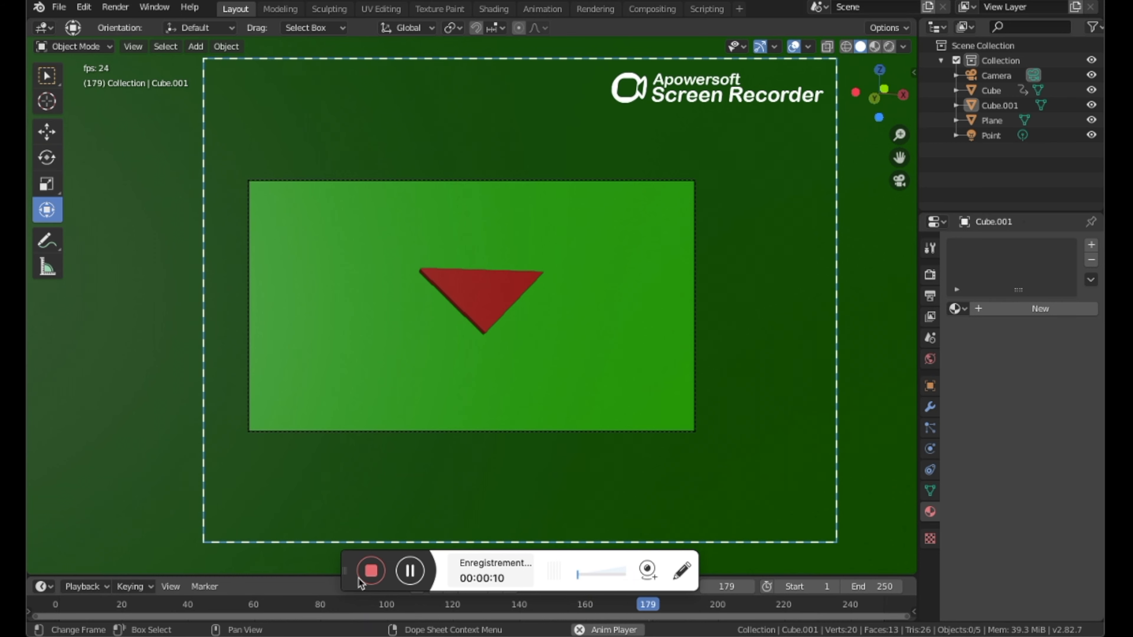
click(371, 571)
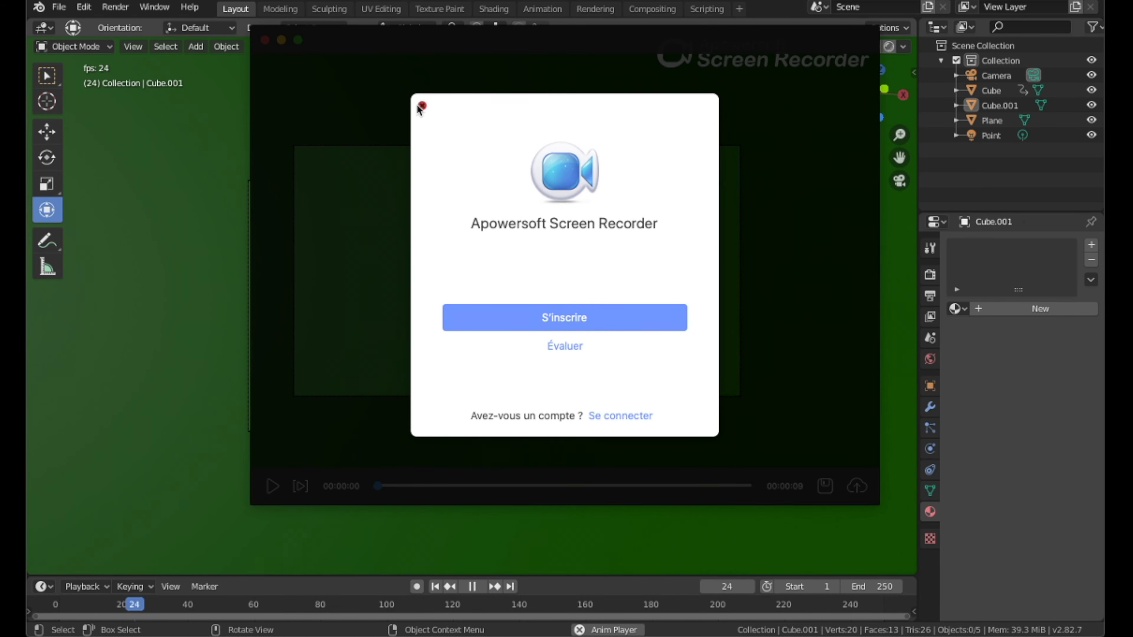
Dismiss the sign-up window, save the recorded animation as a video, and close its preview
click(422, 105)
click(827, 484)
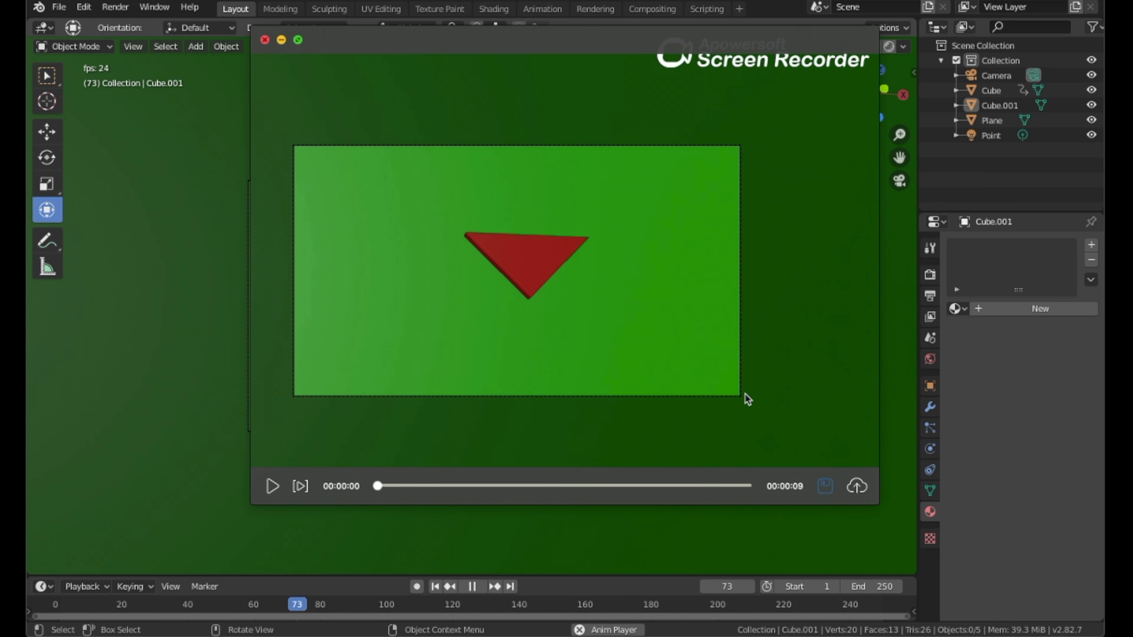
click(649, 222)
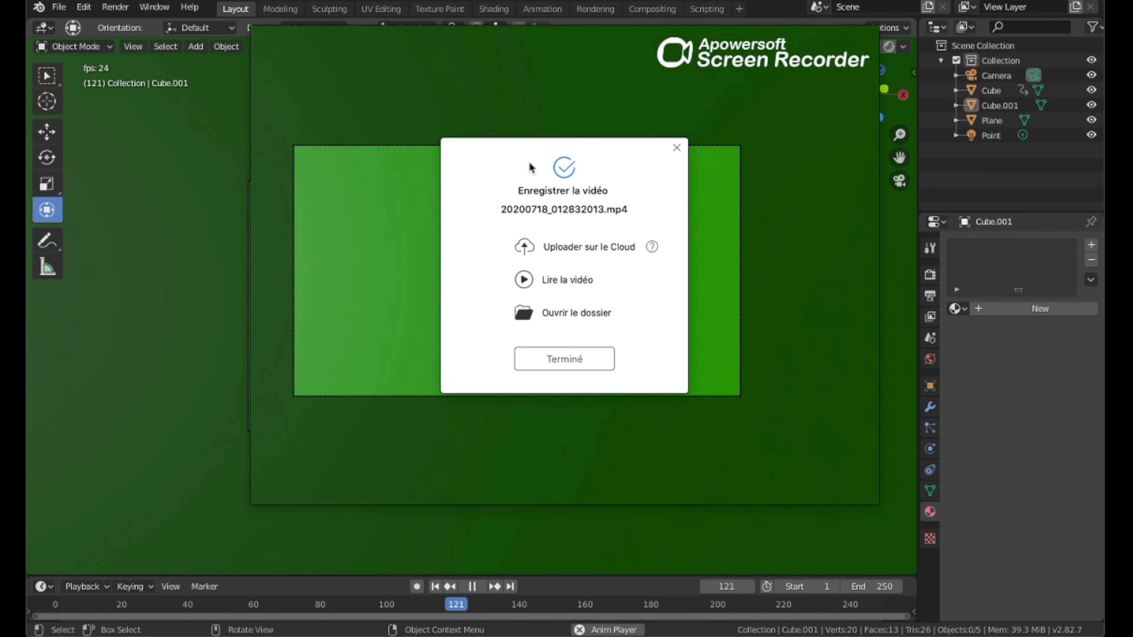
click(575, 357)
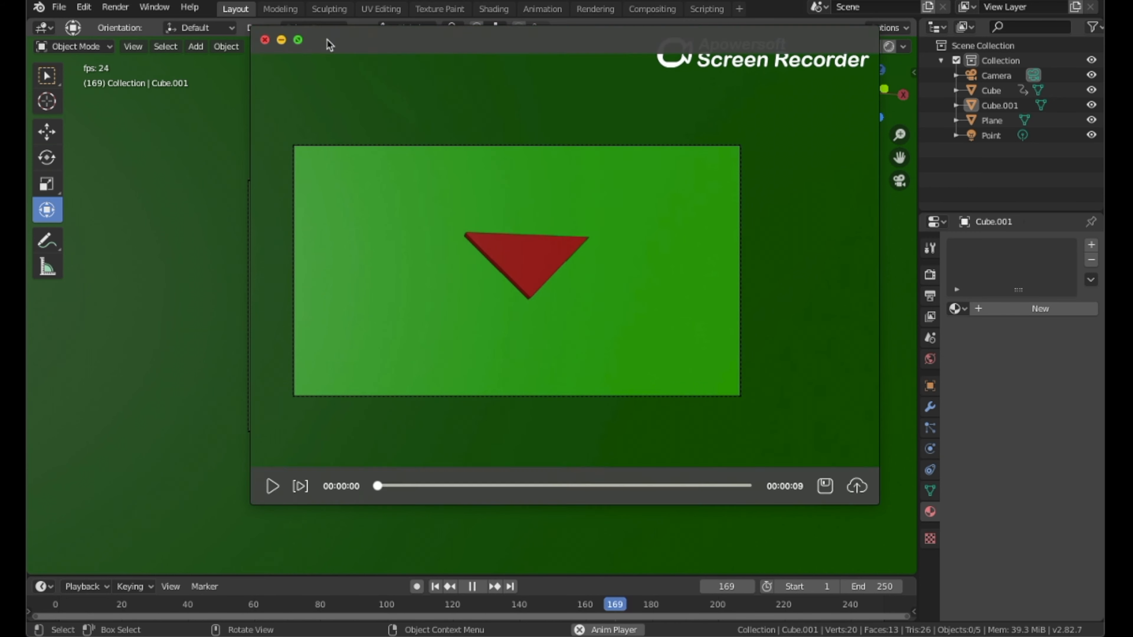
click(265, 40)
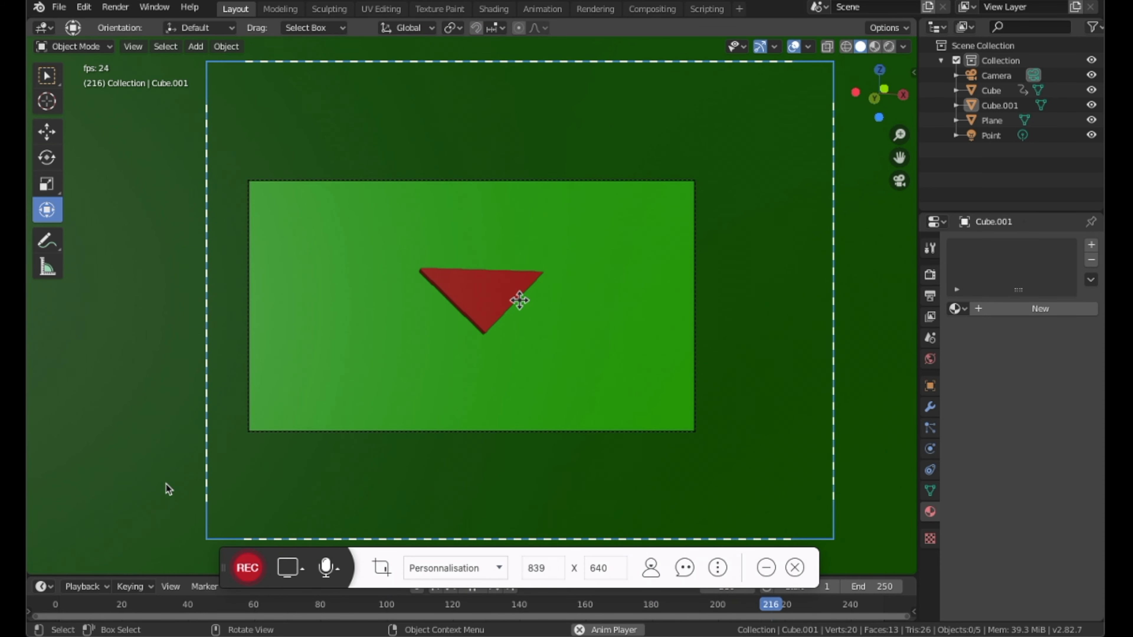
Close the screen recorder and stop the animation playback in Blender
click(795, 568)
click(106, 600)
key(space)
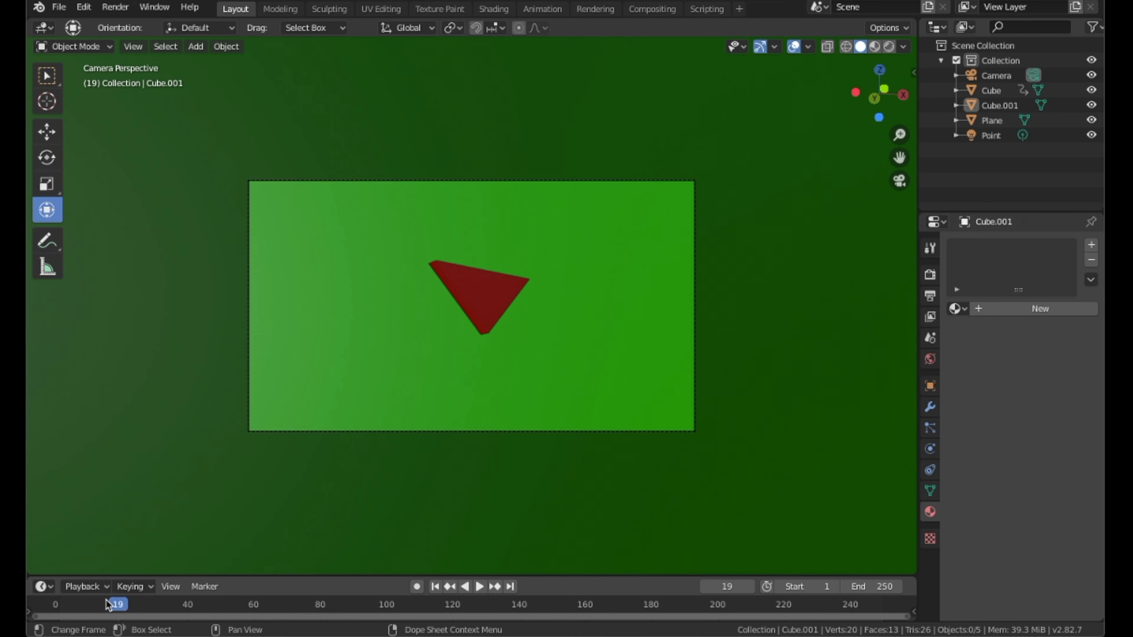
Leave the camera view, lower the camera, move it about 8.3 m along Y, and rotate it upward to aim at the triangle
scroll(687, 202, down, 1)
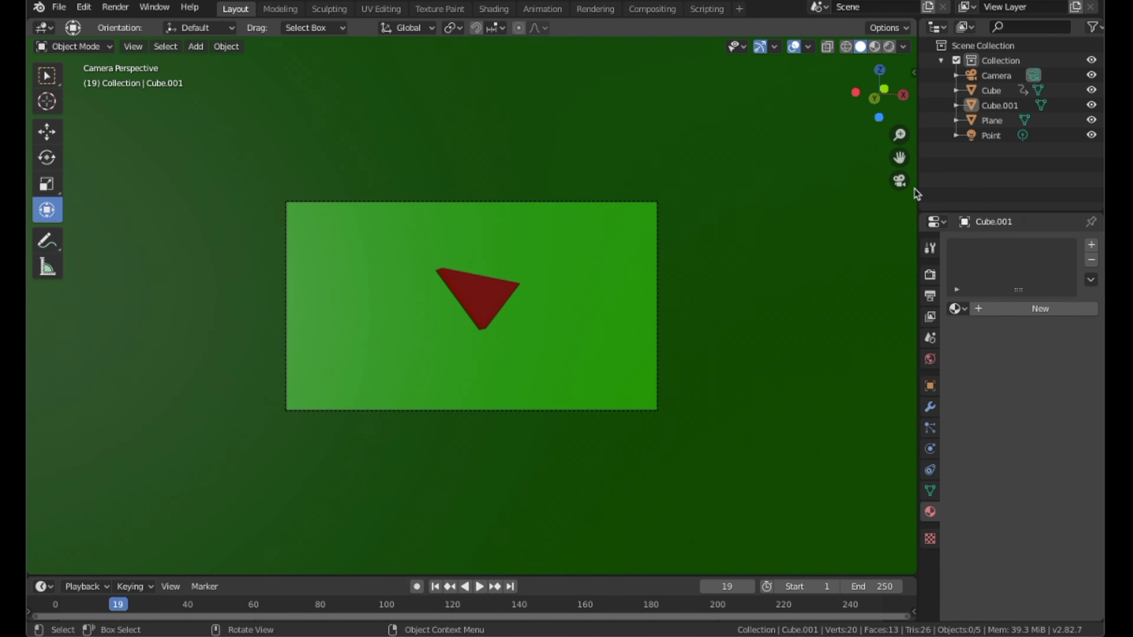
click(899, 181)
scroll(458, 334, up, 4)
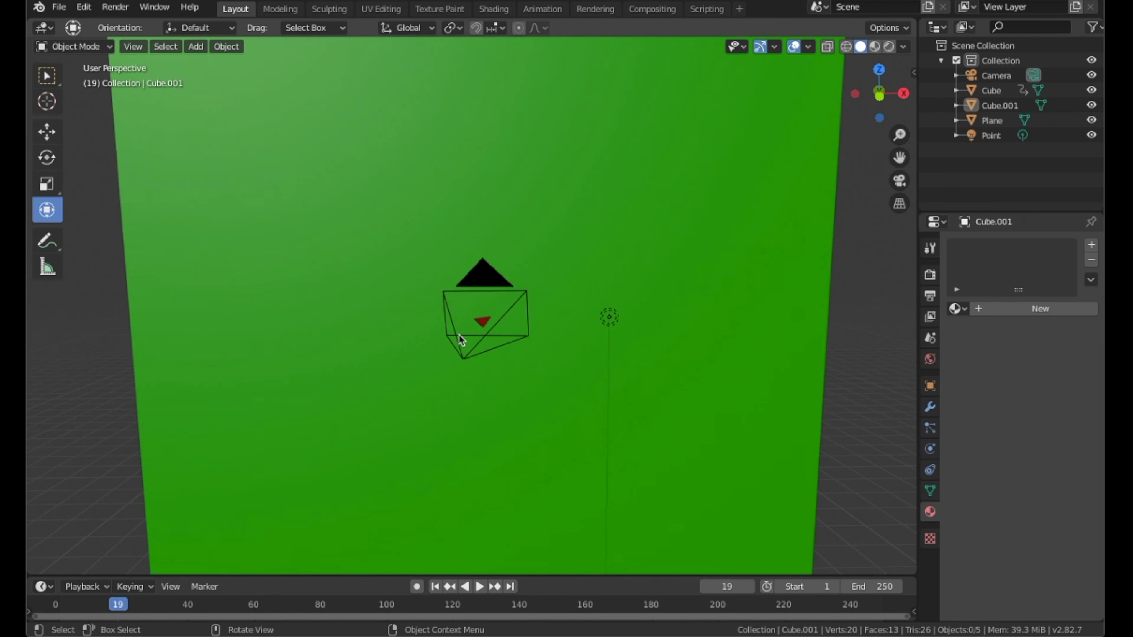
scroll(458, 334, up, 1)
middle_drag(471, 353, 346, 389)
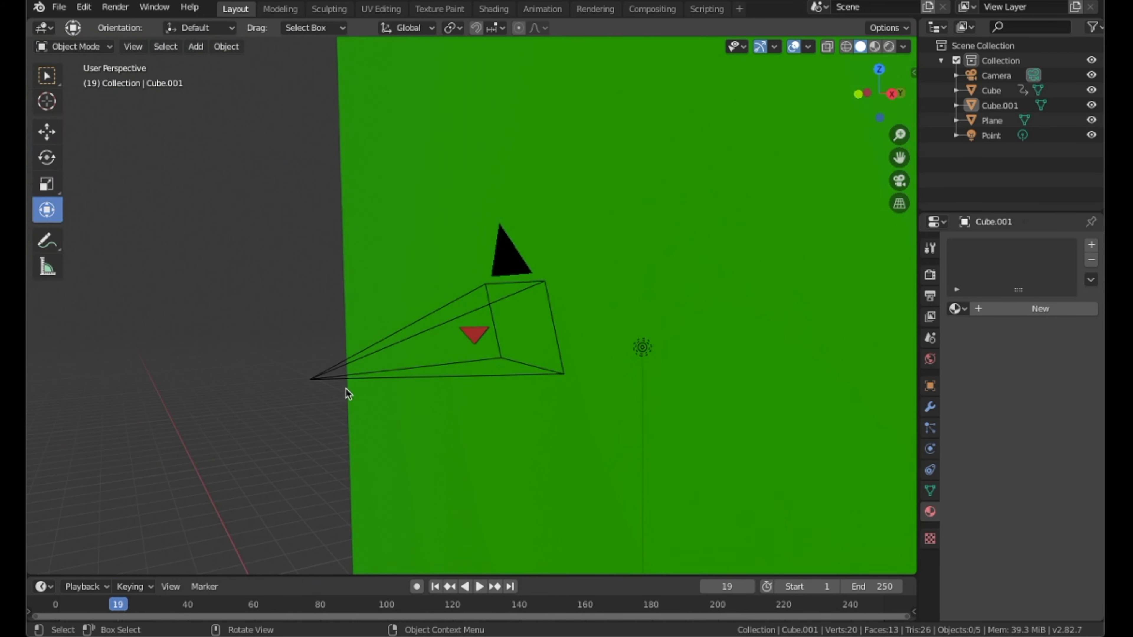
click(318, 378)
drag(314, 294, 332, 435)
drag(398, 502, 496, 468)
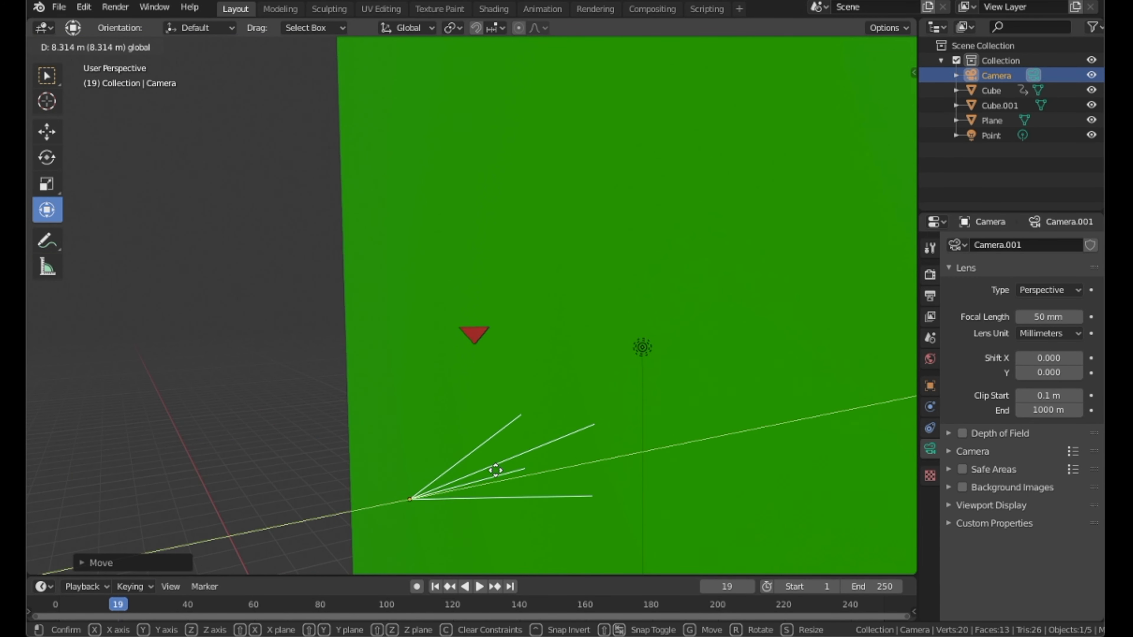
drag(382, 456, 356, 499)
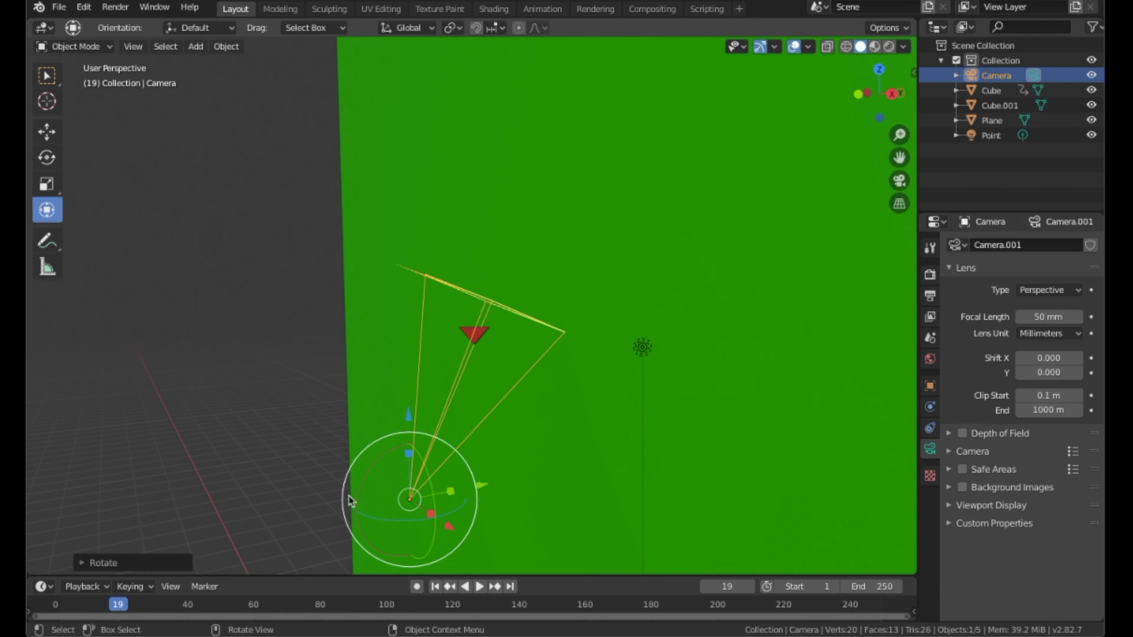
Preview the animation through the camera briefly, stop playback, and return to the user perspective
click(896, 182)
key(space)
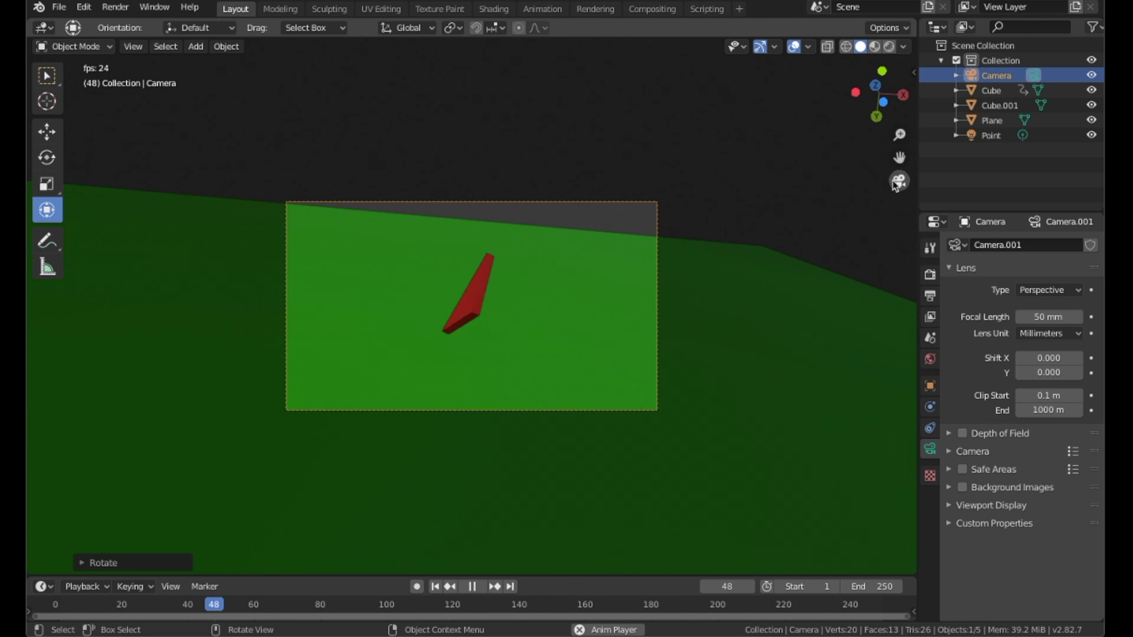
key(space)
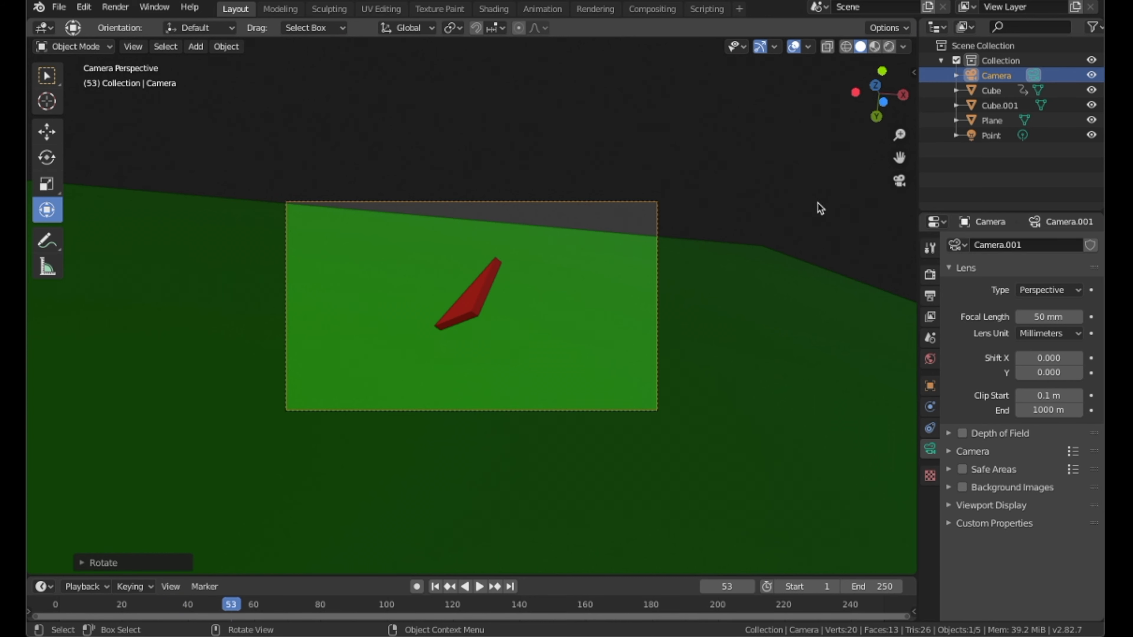
click(899, 181)
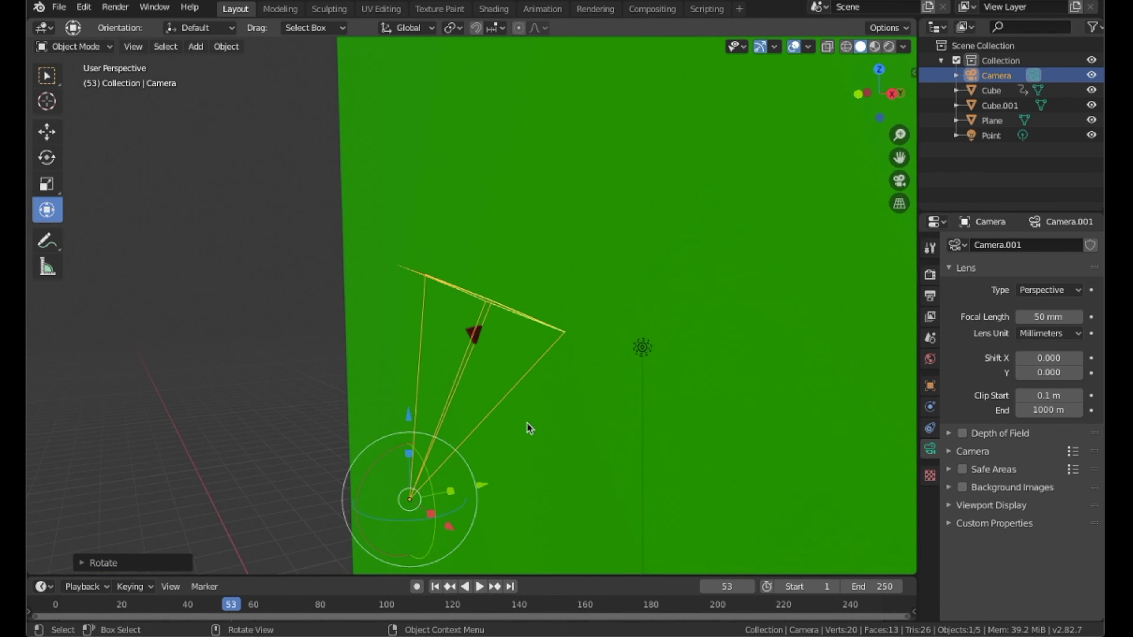
Move the camera back along Y, raise it, and reduce its upward tilt so the green backdrop fills the frame
drag(488, 490, 414, 464)
drag(369, 422, 378, 366)
drag(337, 406, 356, 389)
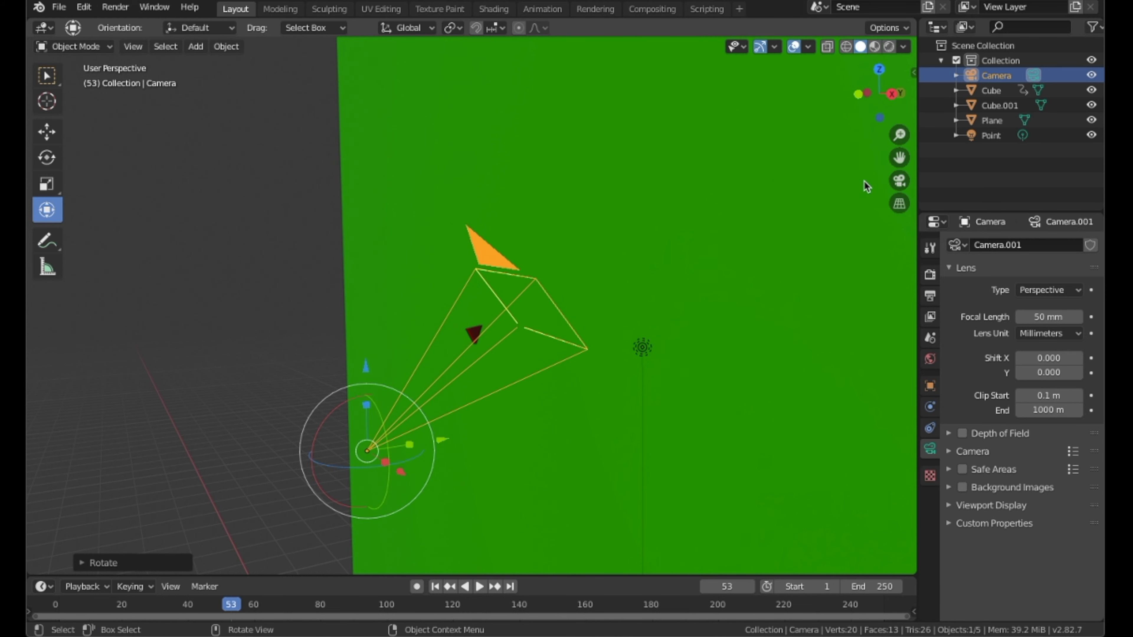
click(900, 180)
click(900, 181)
drag(365, 368, 367, 342)
Preview the animation through the repositioned camera, stop it, and return the timeline to frame 0
click(899, 181)
key(space)
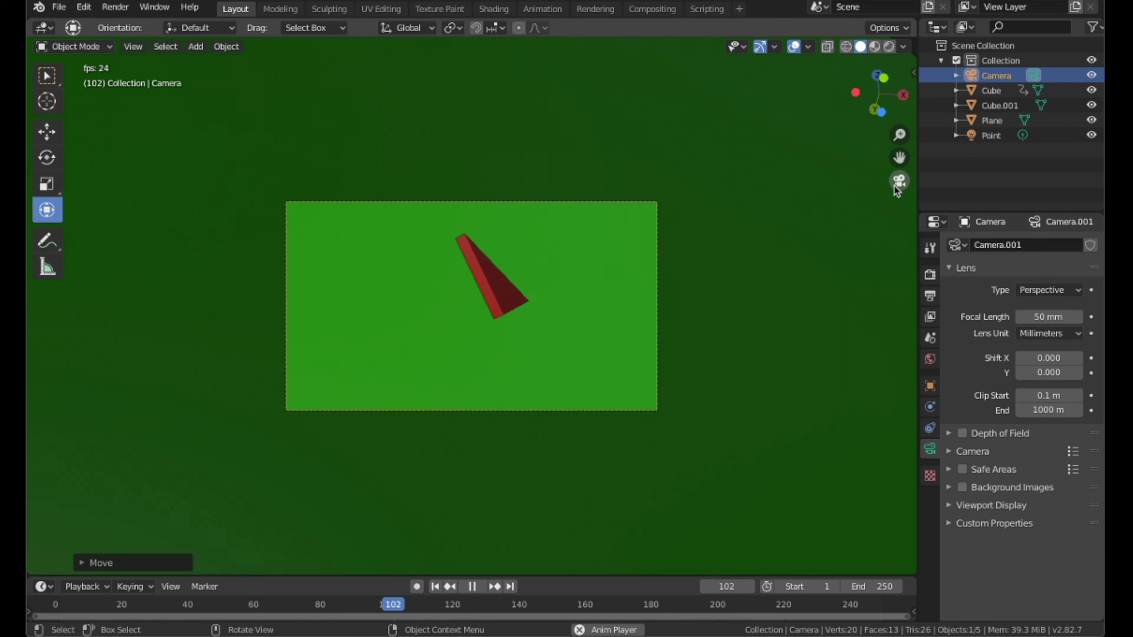
key(space)
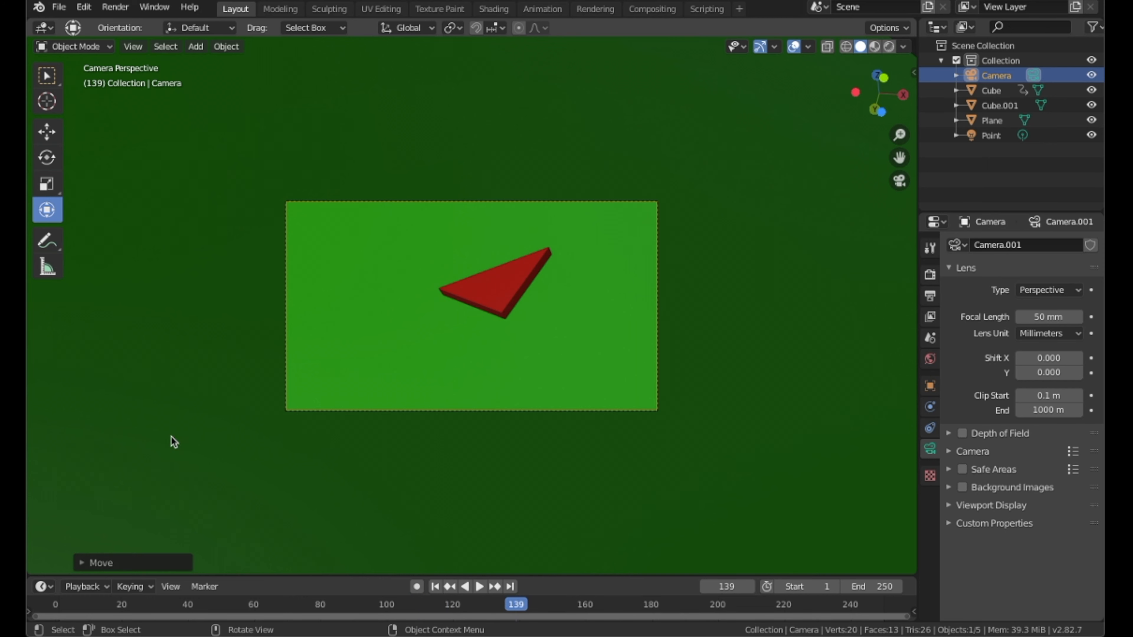
click(55, 604)
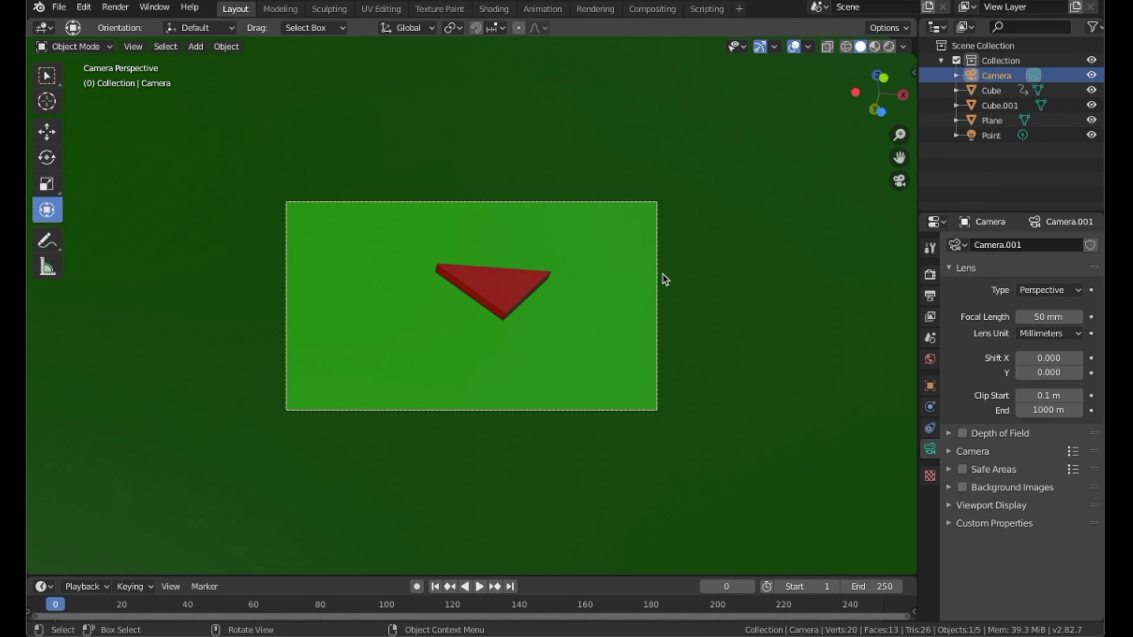
mouse_move(687, 631)
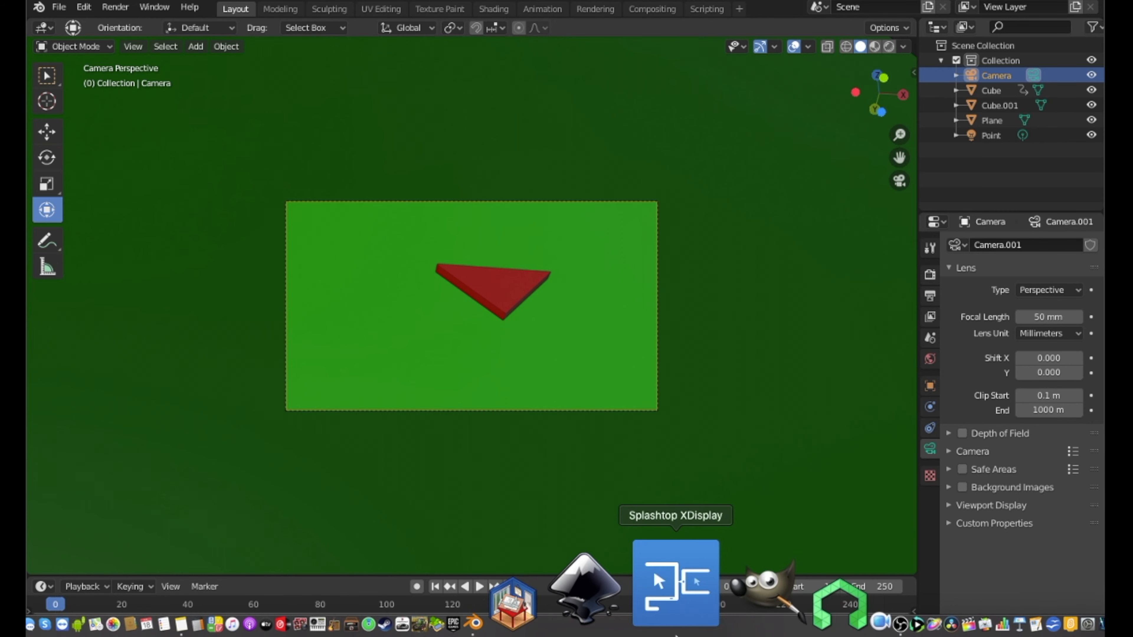
click(726, 625)
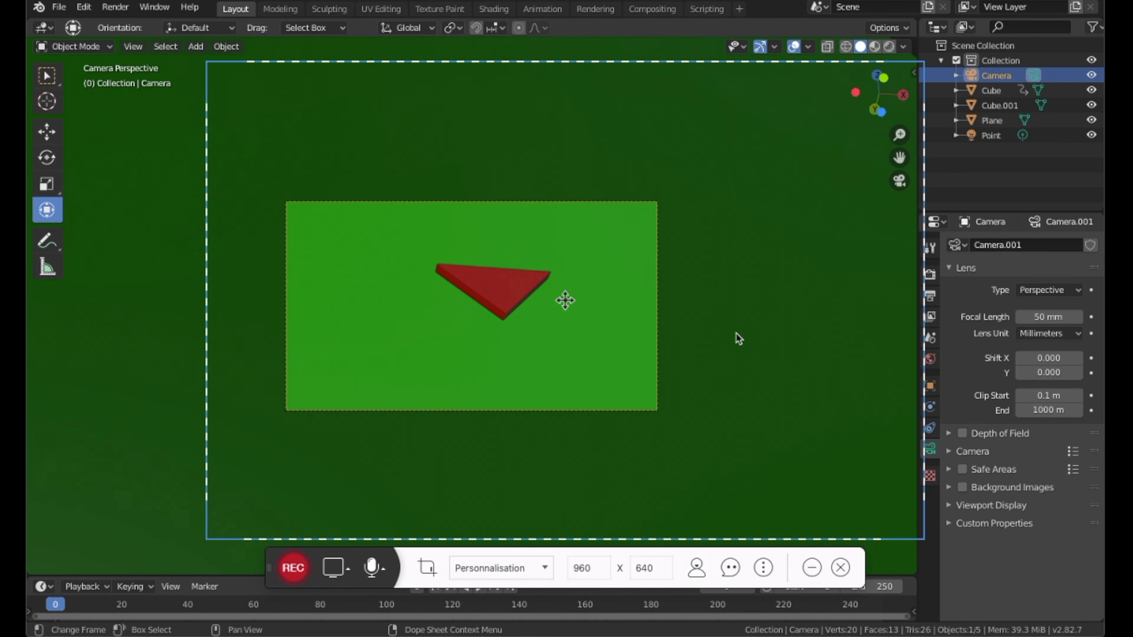
click(422, 140)
click(840, 568)
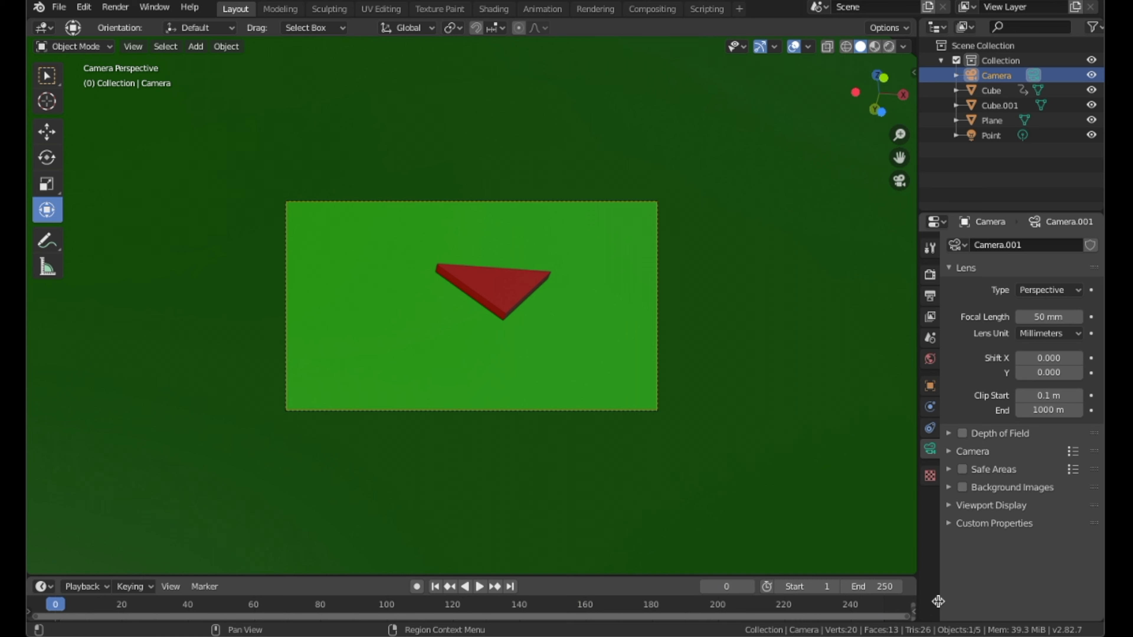
Open Apowersoft Screen Recorder, dismiss its sign-up window, and start recording the 960 x 640 region with the microphone off
mouse_move(678, 629)
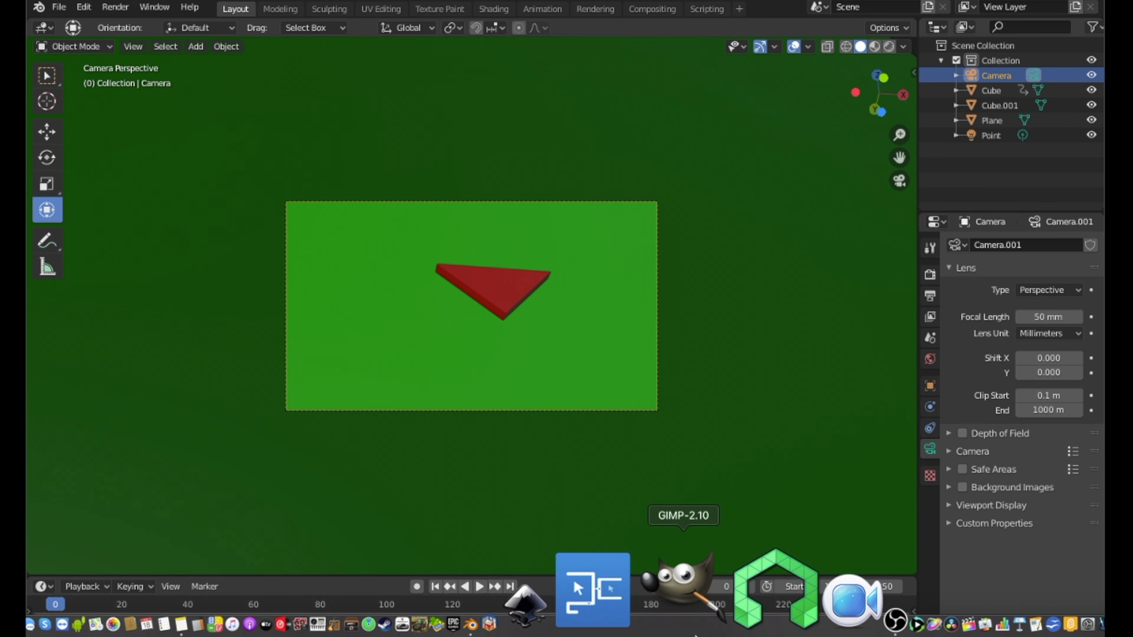
click(727, 627)
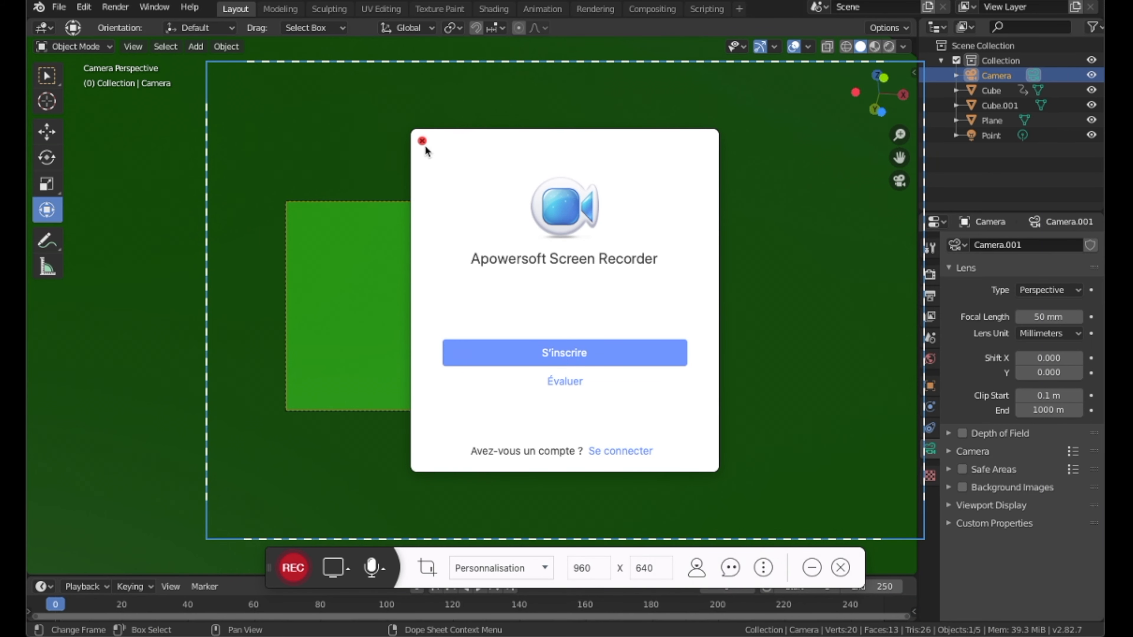
click(422, 141)
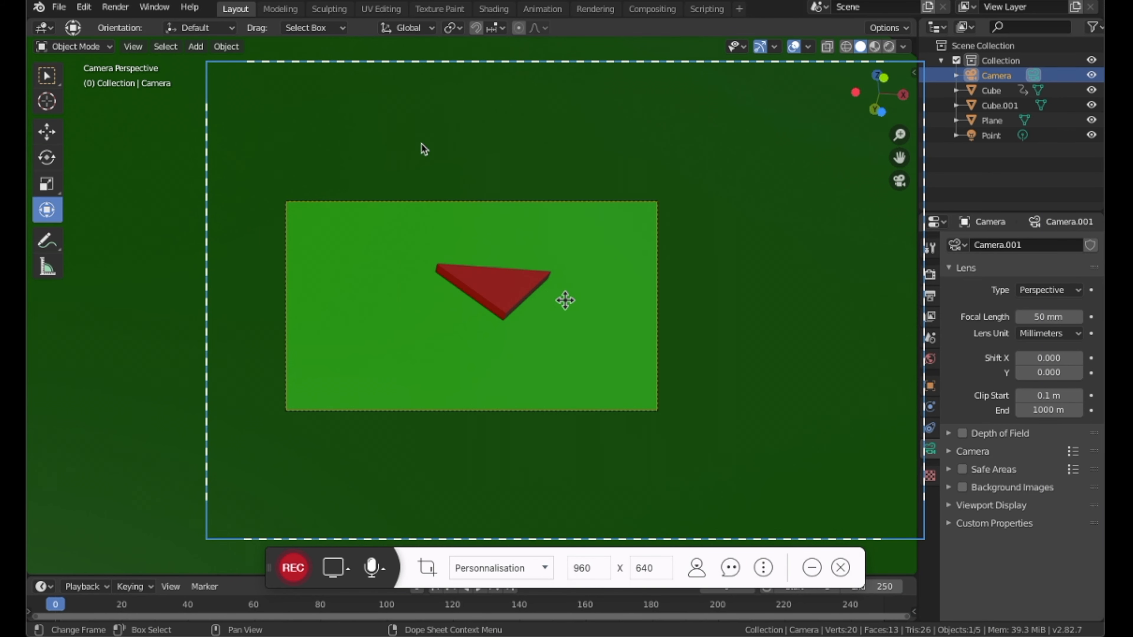
click(290, 568)
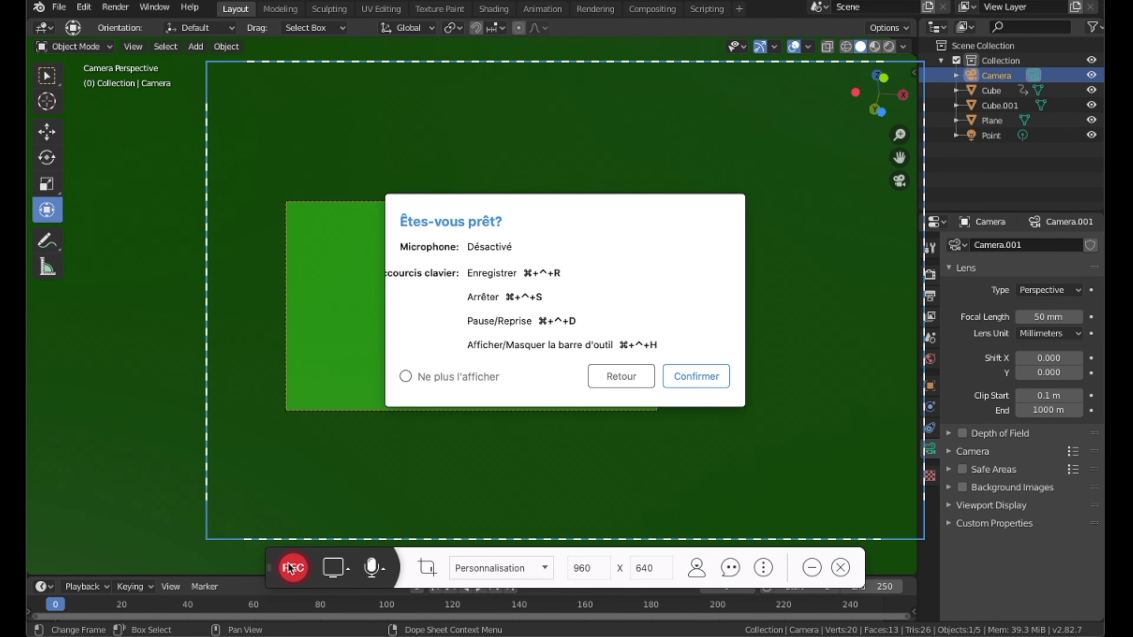
click(694, 377)
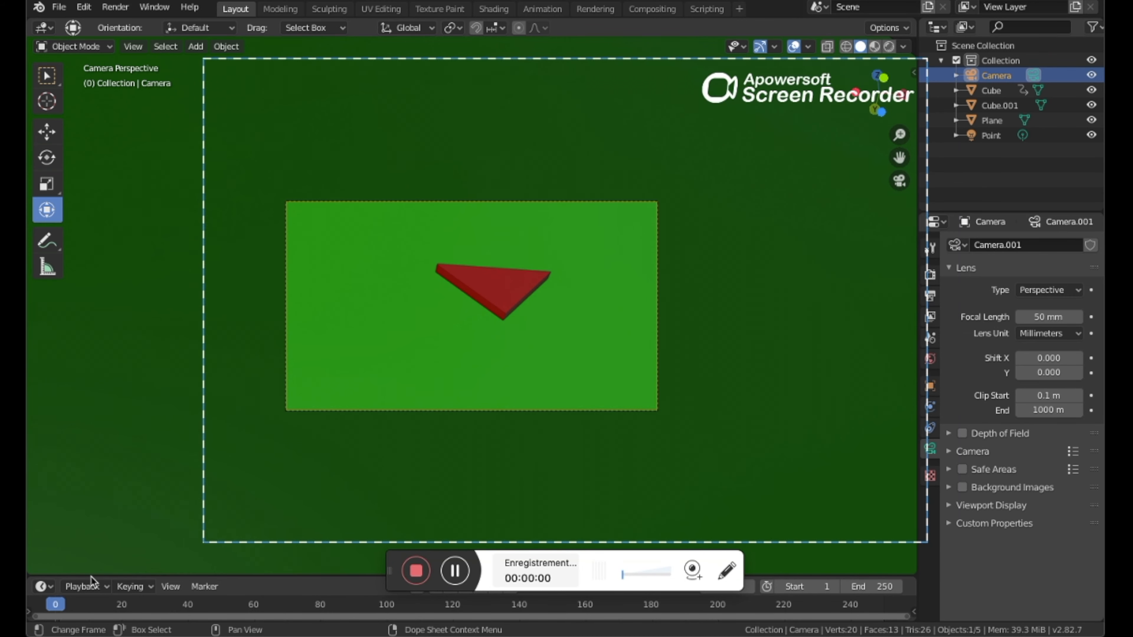
Play the Blender animation from frame 0 while the capture runs, and stop the recording after about 8 seconds
click(84, 540)
key(space)
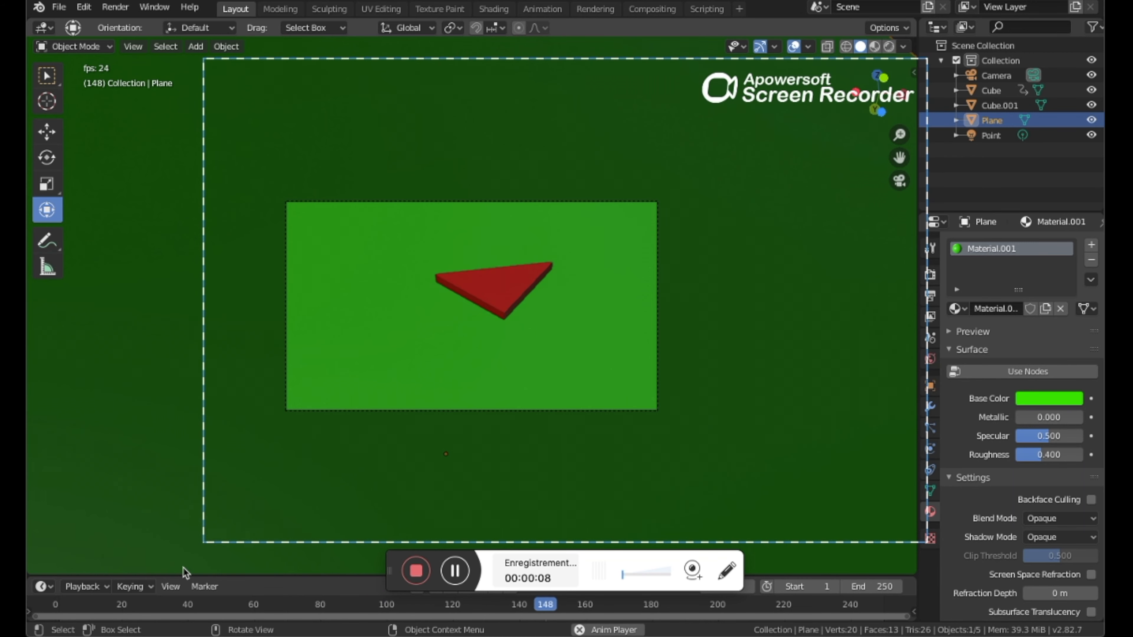
click(419, 571)
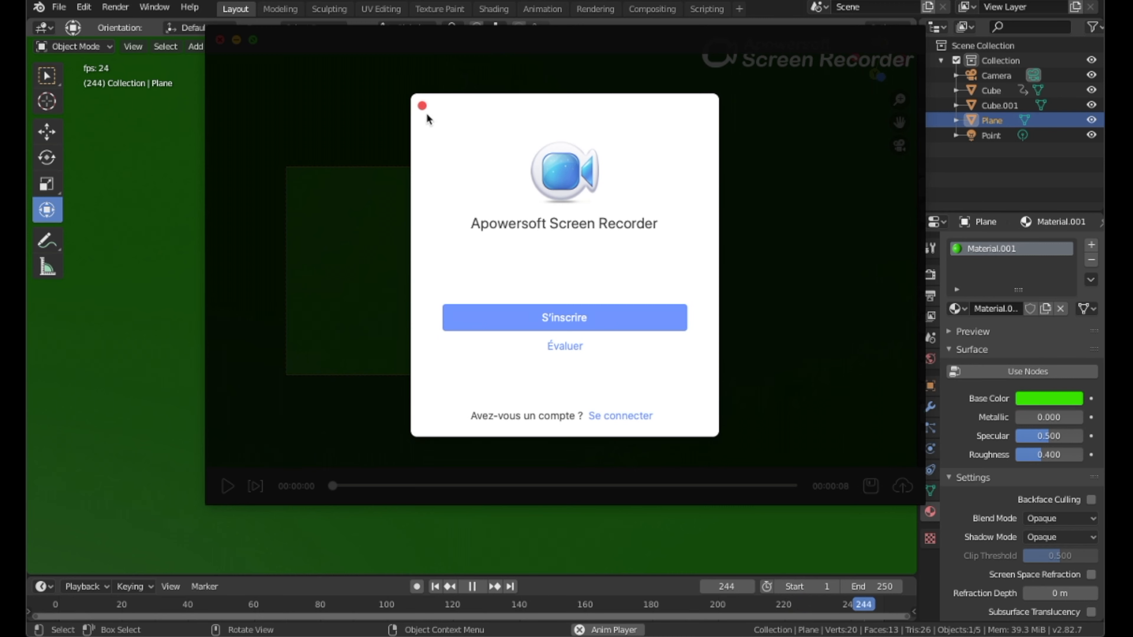
Dismiss the sign-up window, save the low-angle recording as a video, and close its preview and the recorder
click(422, 107)
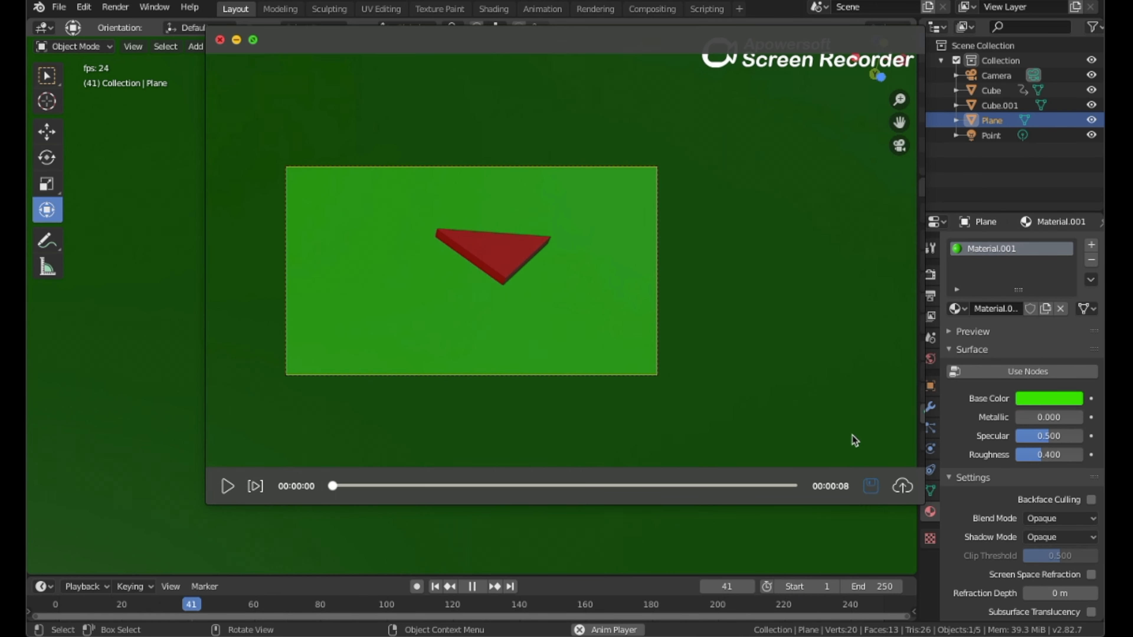
click(627, 223)
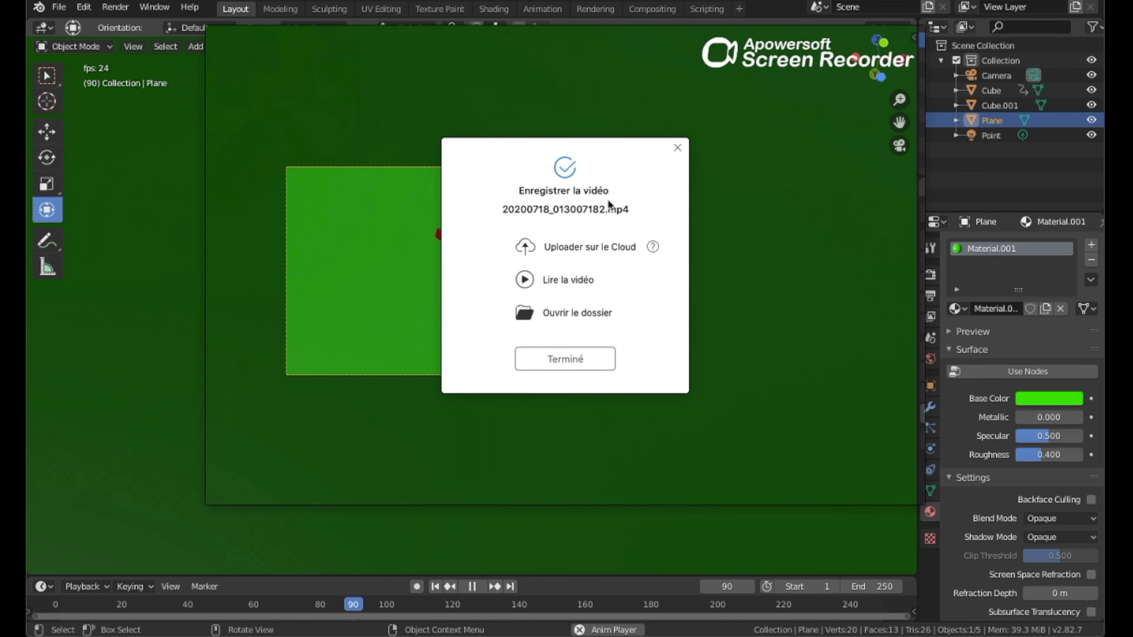
click(567, 359)
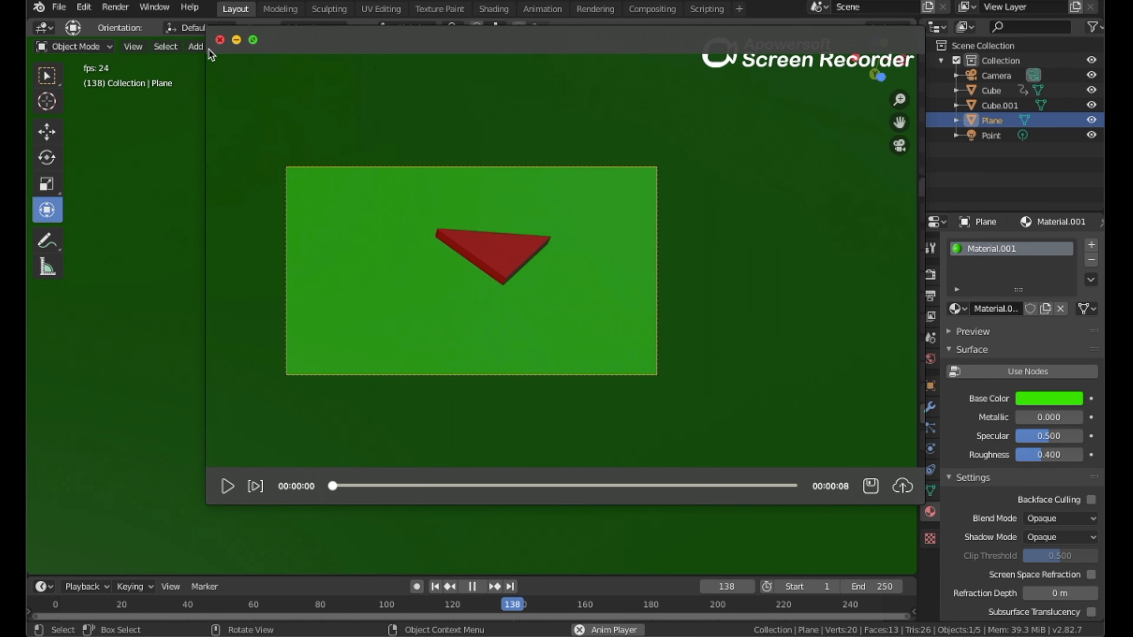
click(219, 39)
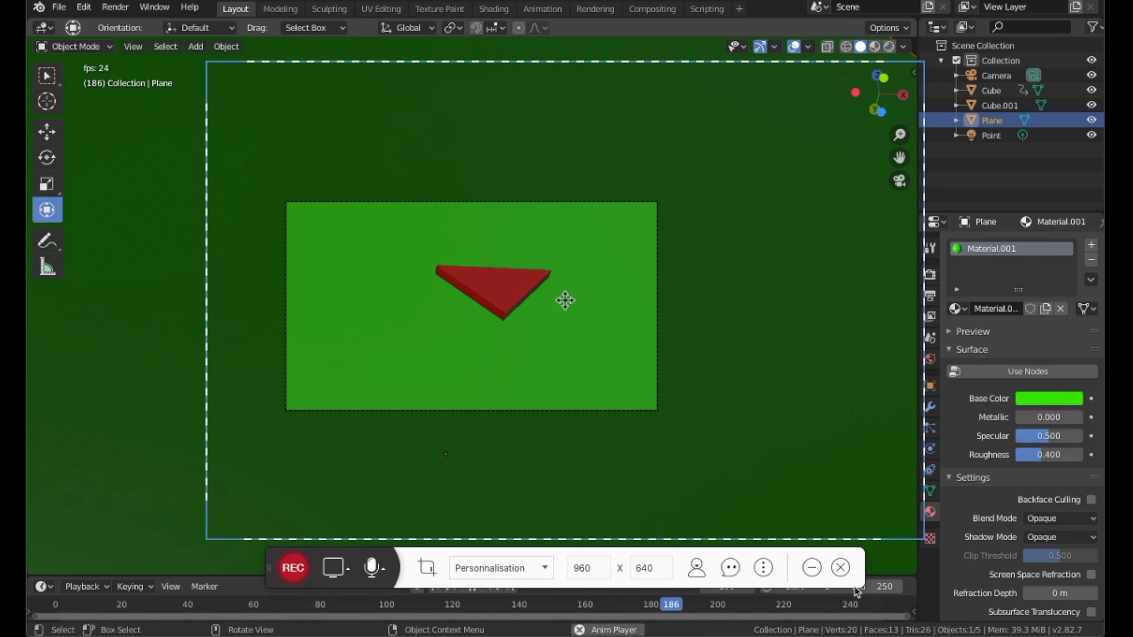
click(840, 567)
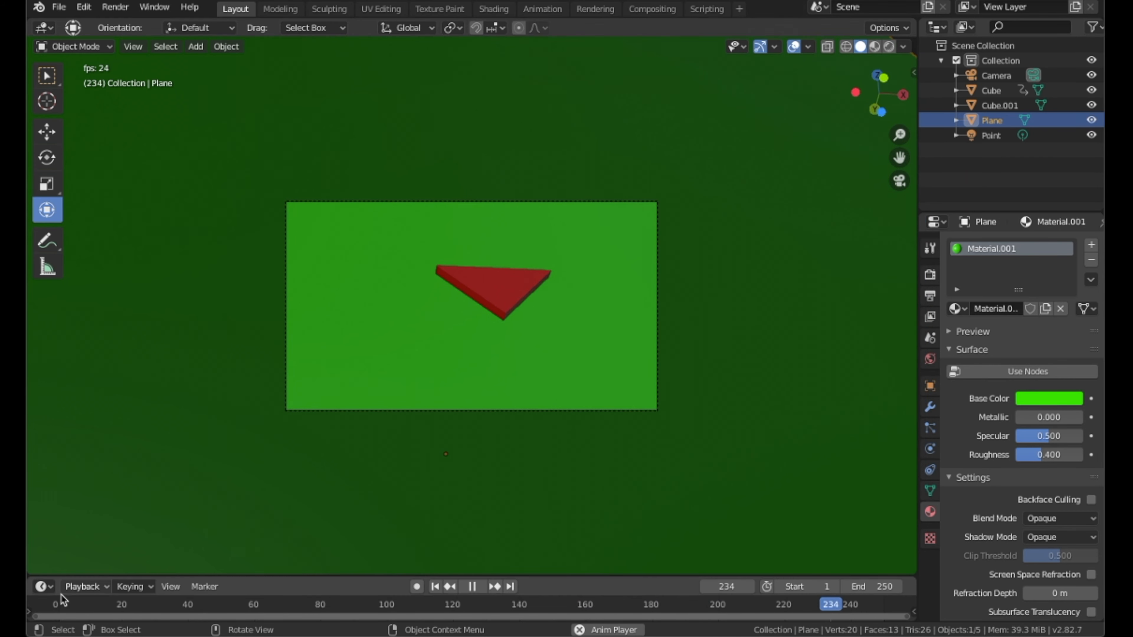
Stop the playback, leave the camera view, and raise the camera above the triangle for a high-angle shot
key(space)
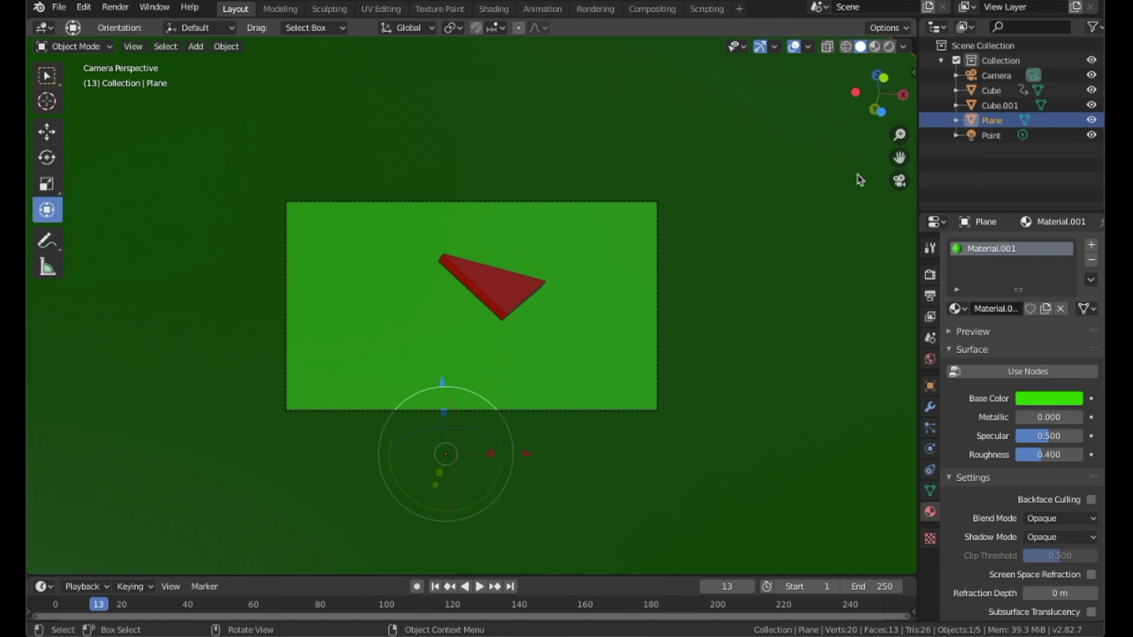
click(899, 181)
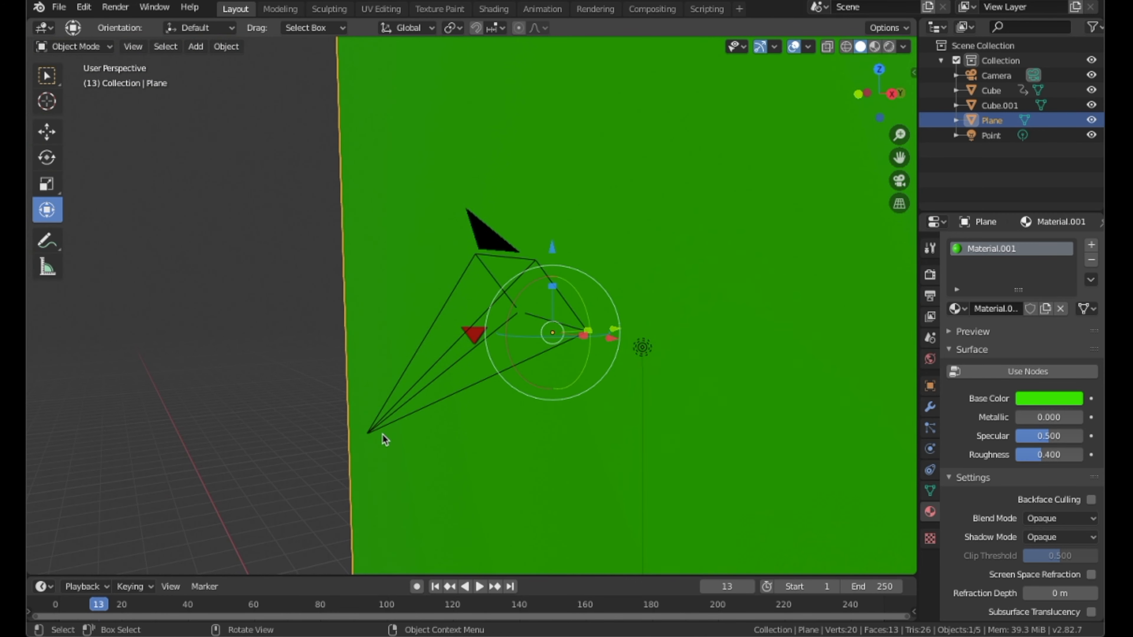
click(376, 432)
drag(374, 352, 361, 223)
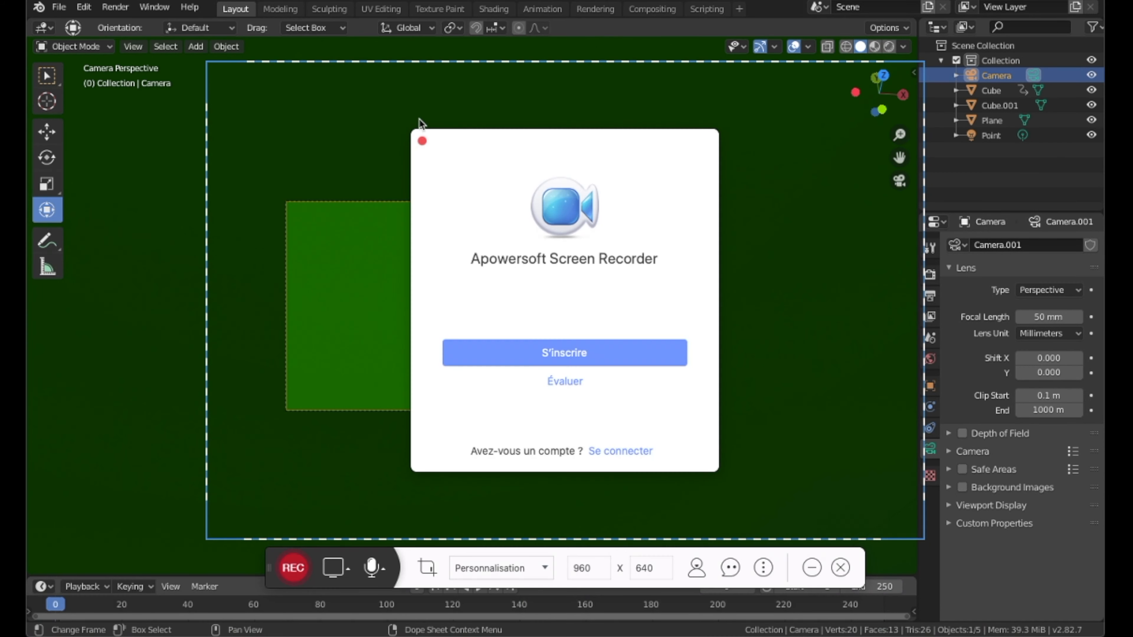
Dismiss the recorder's sign-up window, capture the animation playing from the high-angle camera, and stop after about 9 seconds
click(422, 141)
key(space)
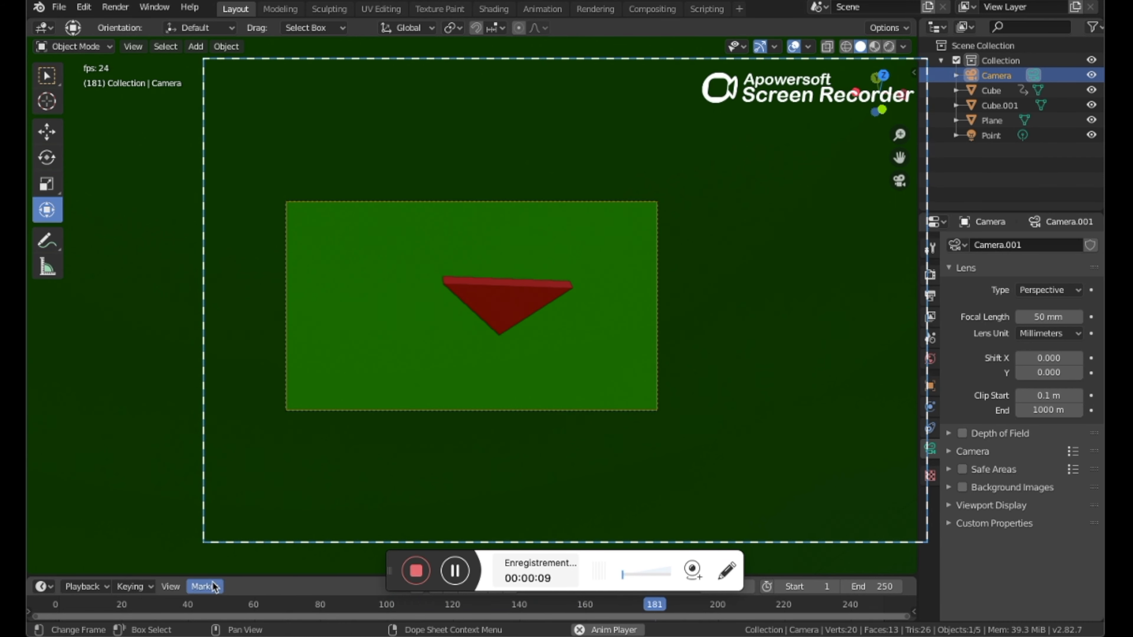
click(416, 570)
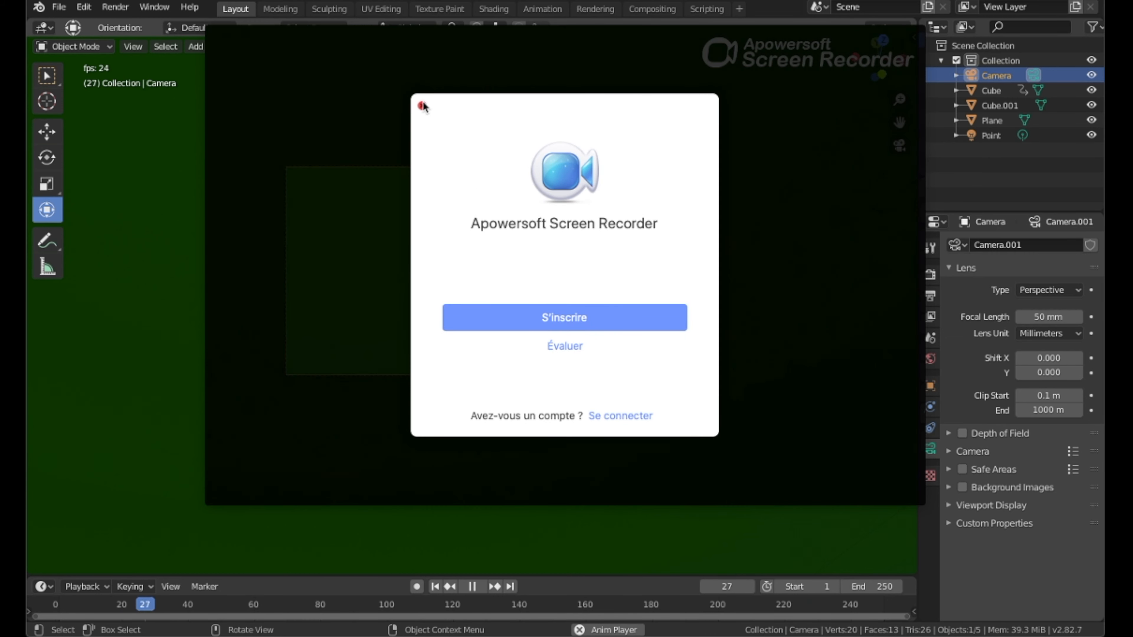
Dismiss the sign-up window and save the high-angle recording as a video
click(421, 104)
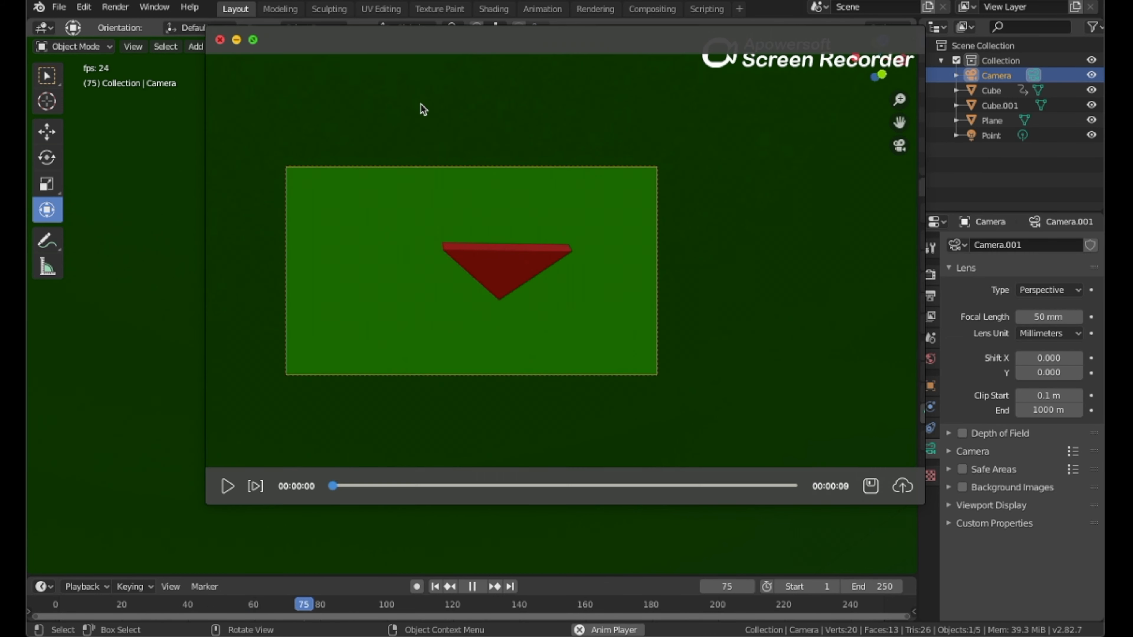
click(877, 487)
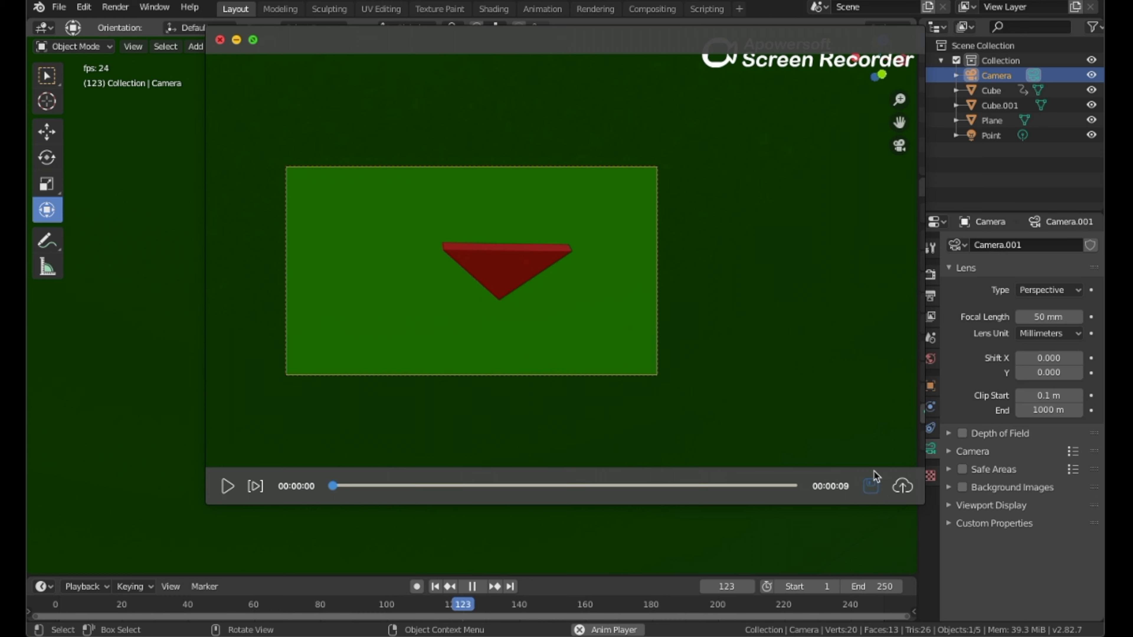
click(662, 226)
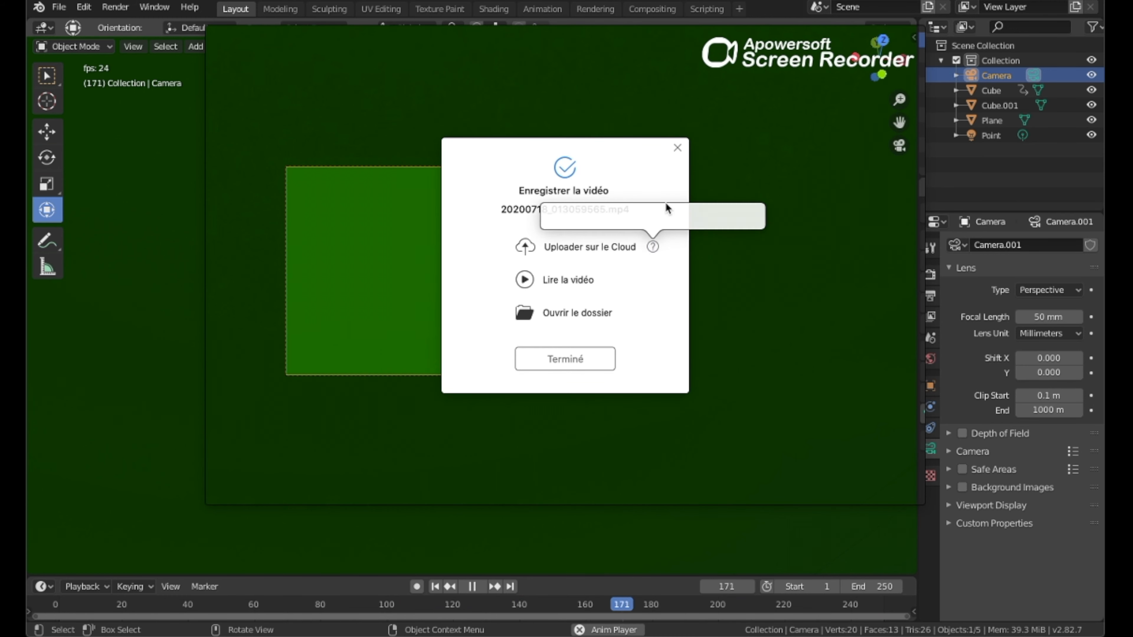
Finish the save confirmation, close the recording's preview and the recorder, and stop the animation playback
click(584, 357)
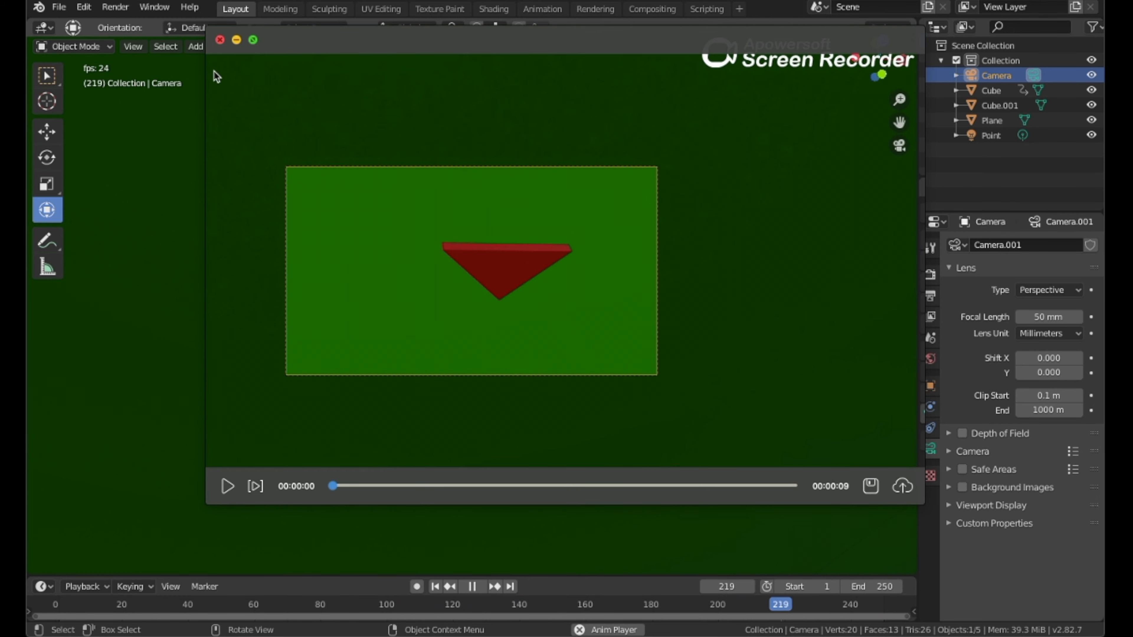
click(219, 40)
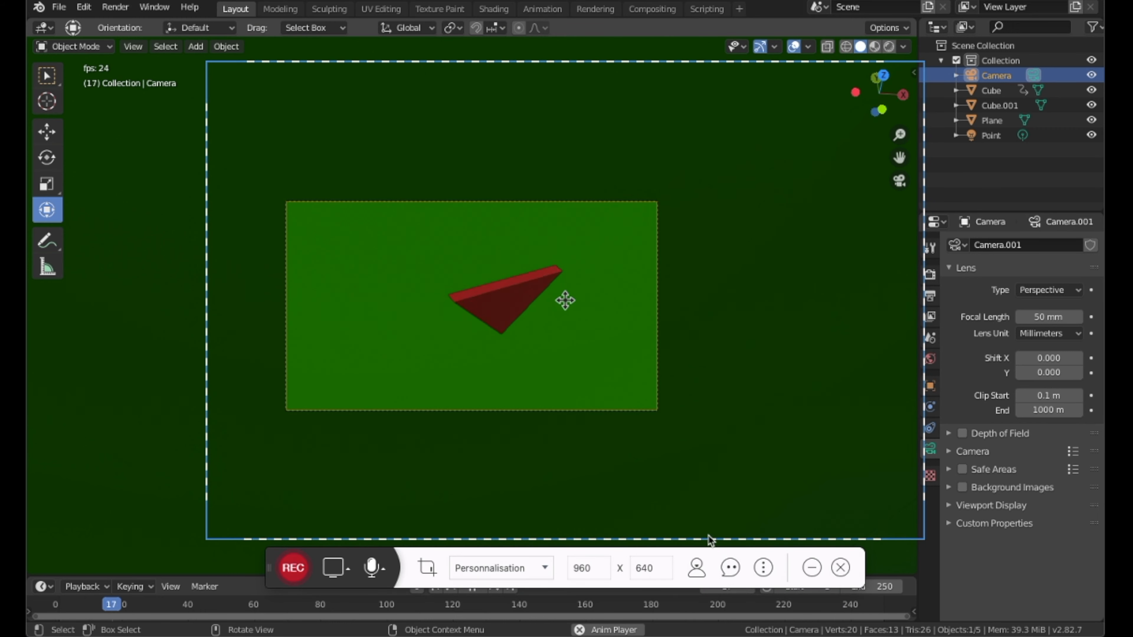
click(846, 570)
click(574, 503)
key(space)
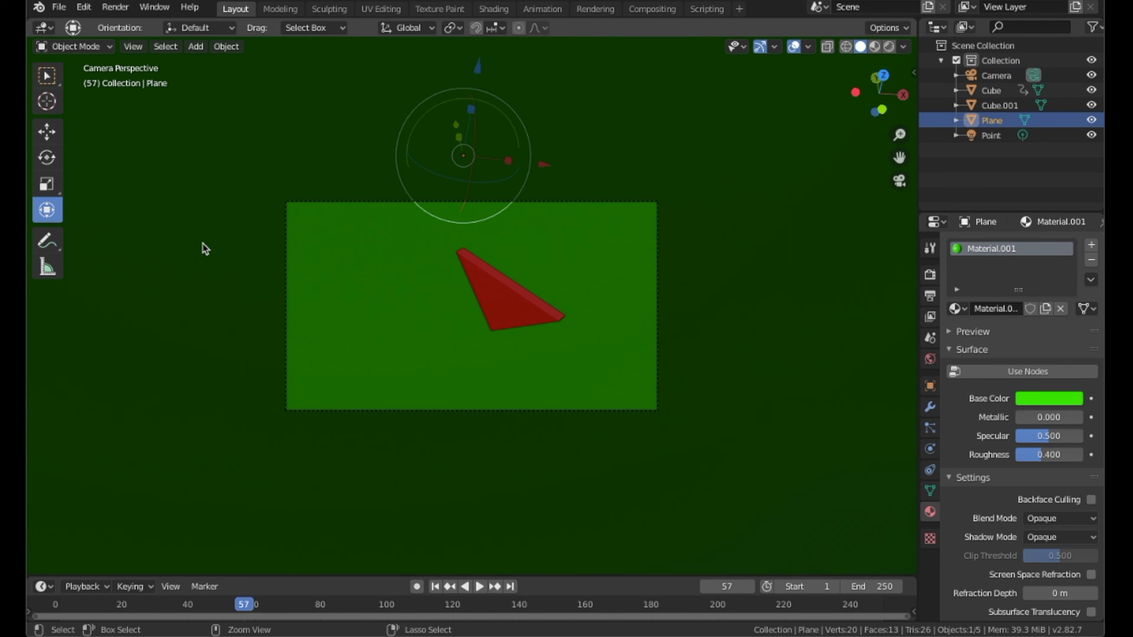
Save the Blender scene in the Desktop folder under the name triangle
key(ctrl+s)
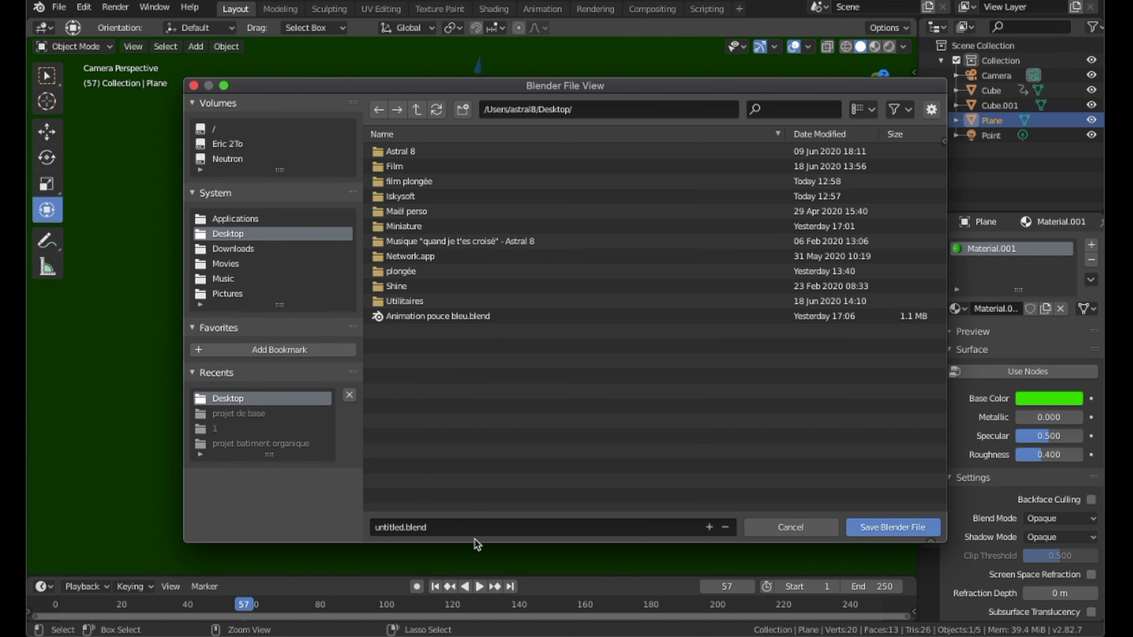
click(441, 528)
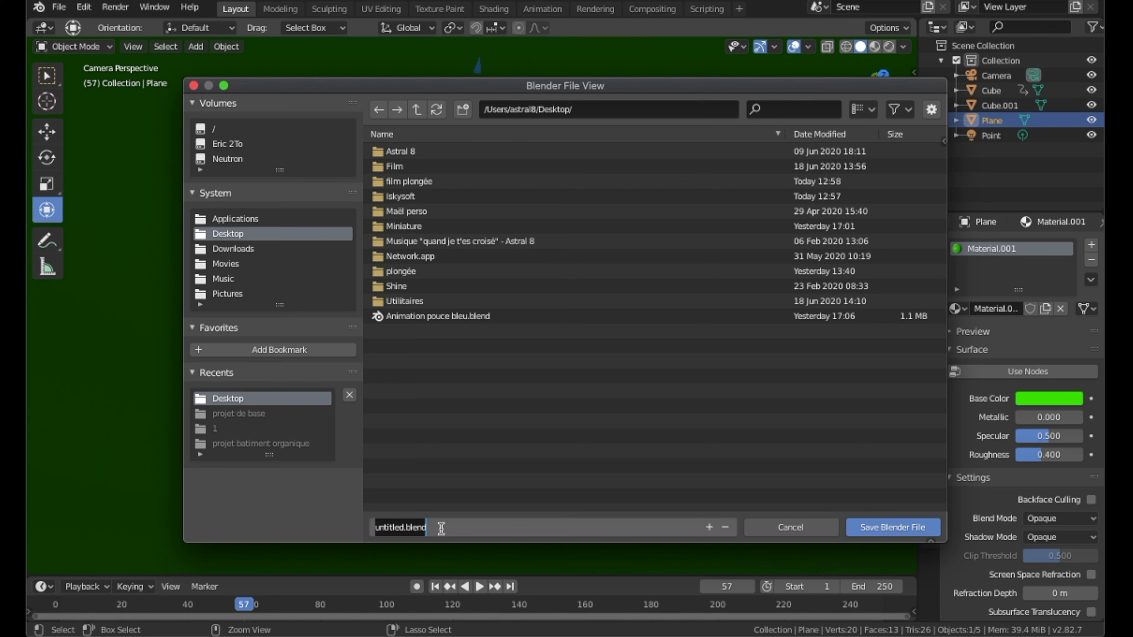
text(tr)
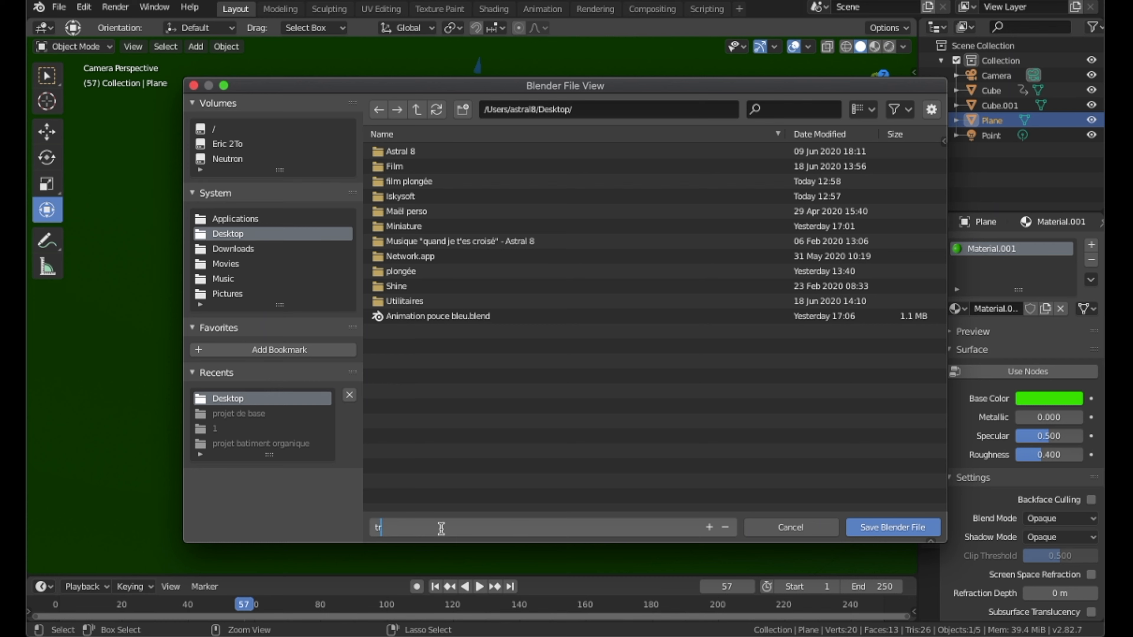
text(iangle)
key(Return)
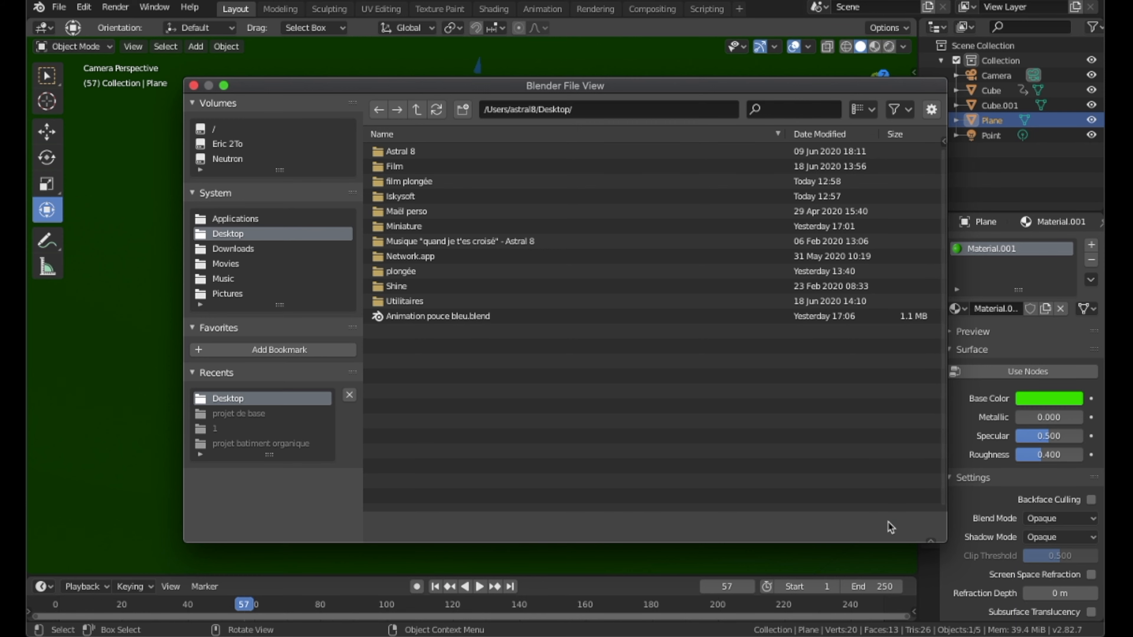
click(886, 526)
Play the "S'ABONNER" button and bell animation through the camera, and stop it
click(164, 7)
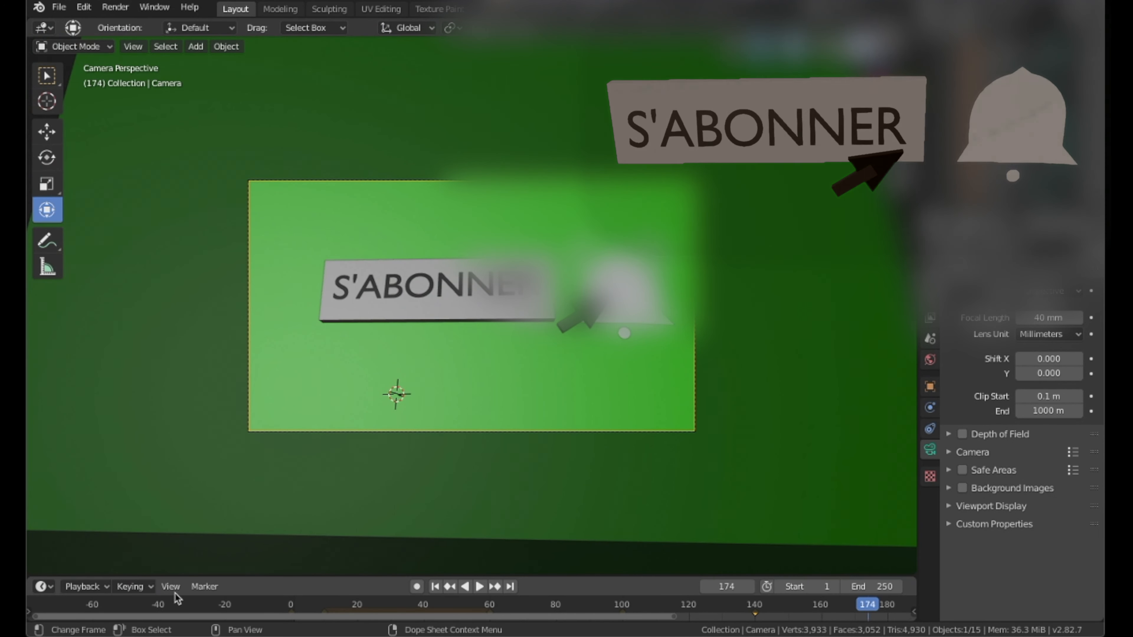
click(231, 597)
key(space)
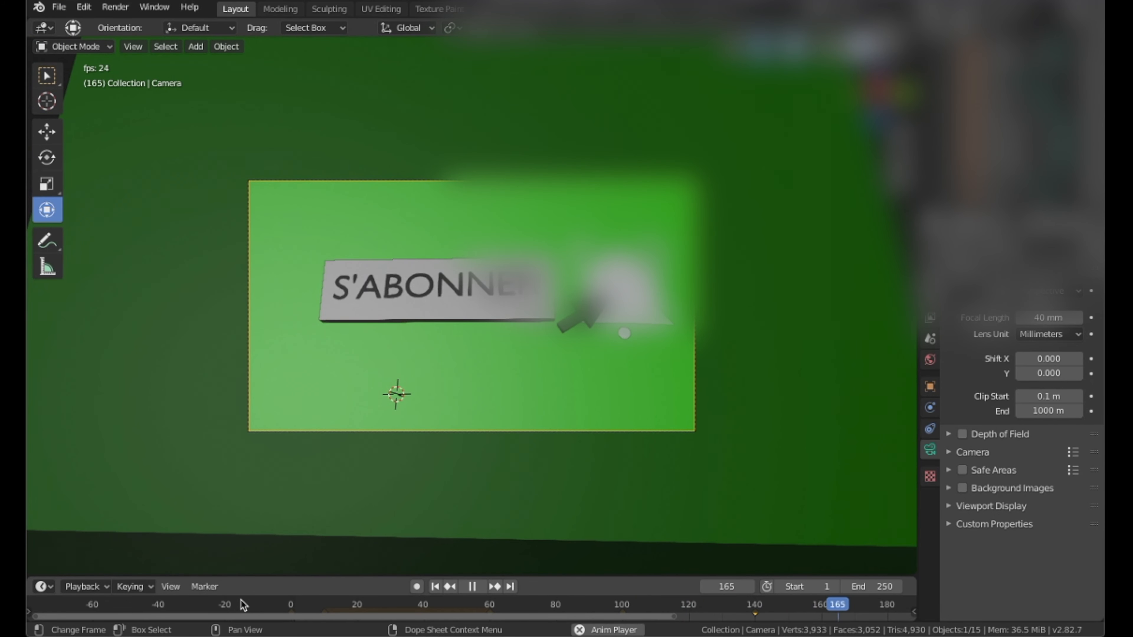
key(space)
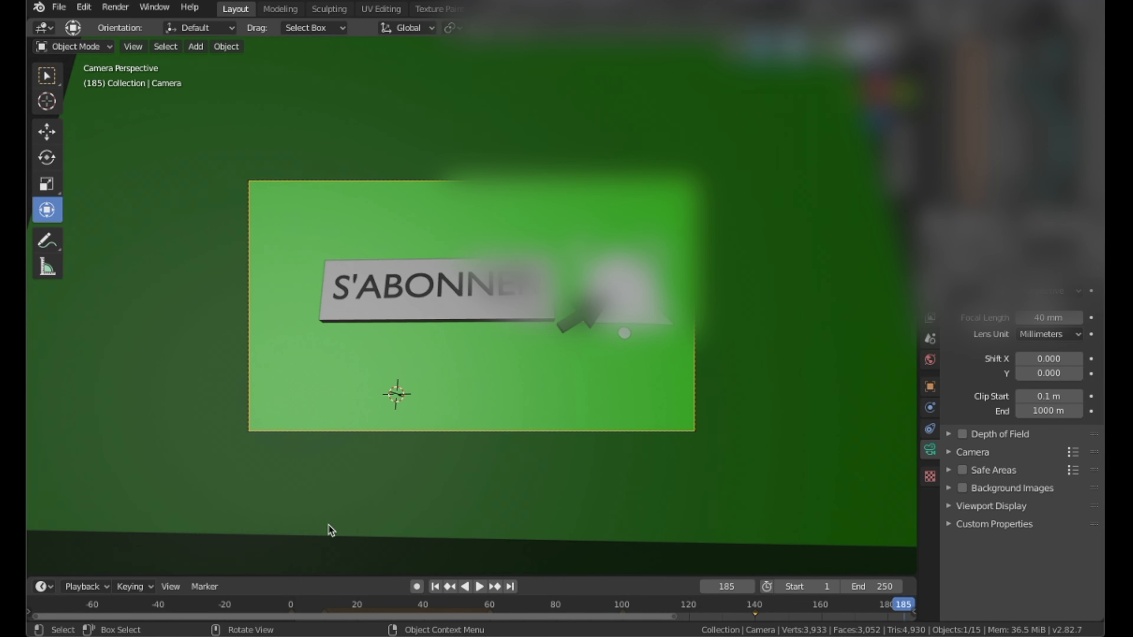
Put the Blender window away and switch to Final Cut Pro
click(50, 0)
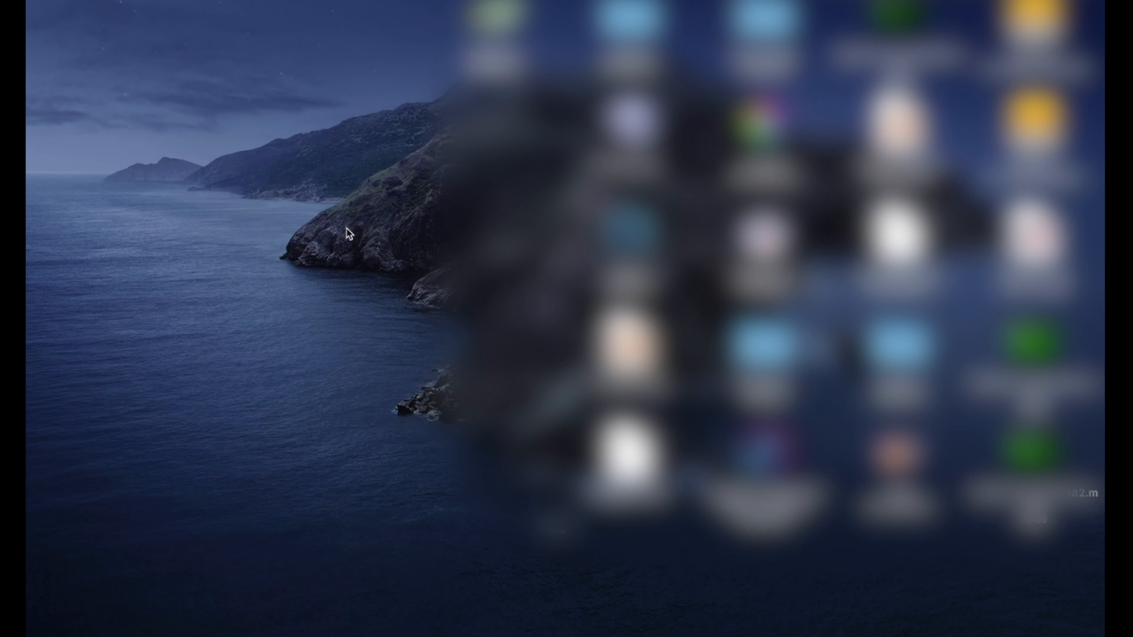
mouse_move(492, 622)
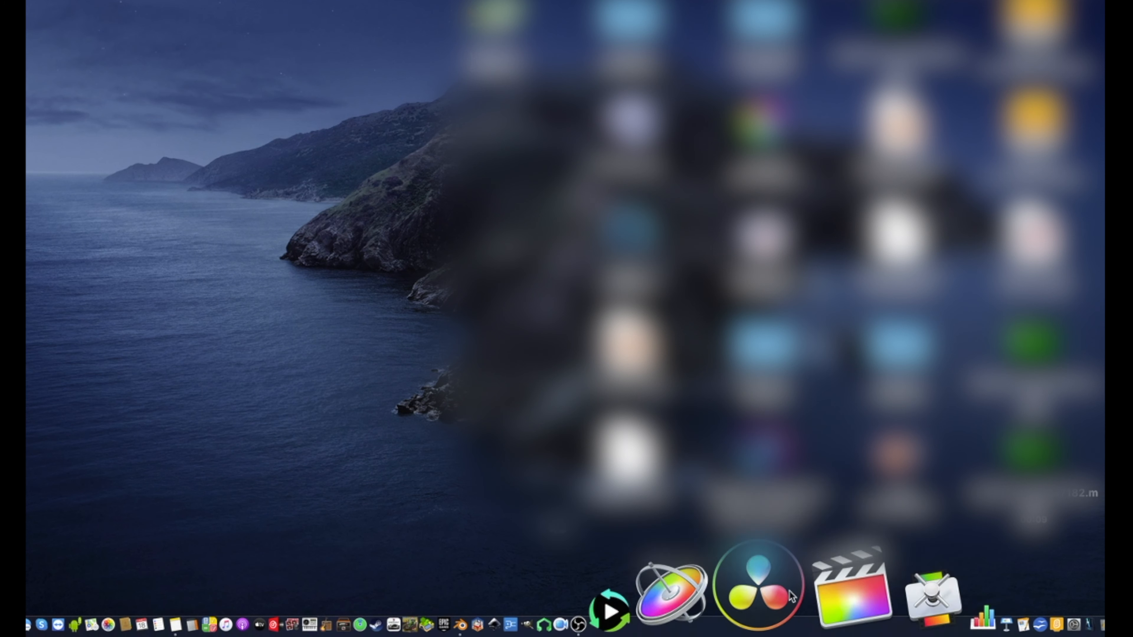
click(795, 590)
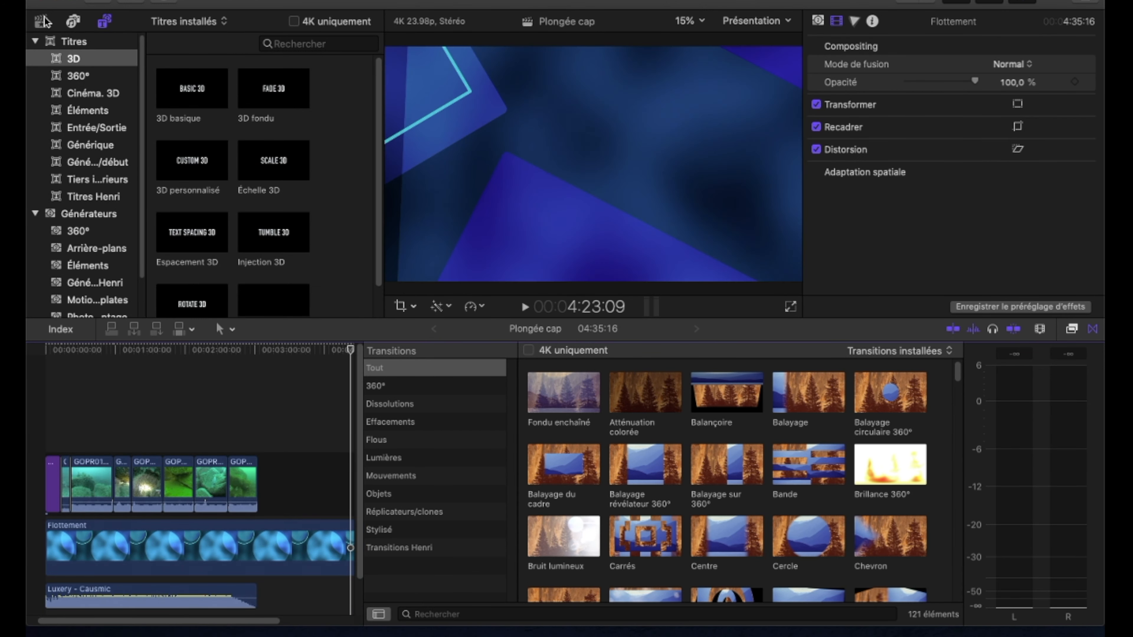
Create a new project named triangle in the 14-07-2020 event
scroll(204, 89, up, 10)
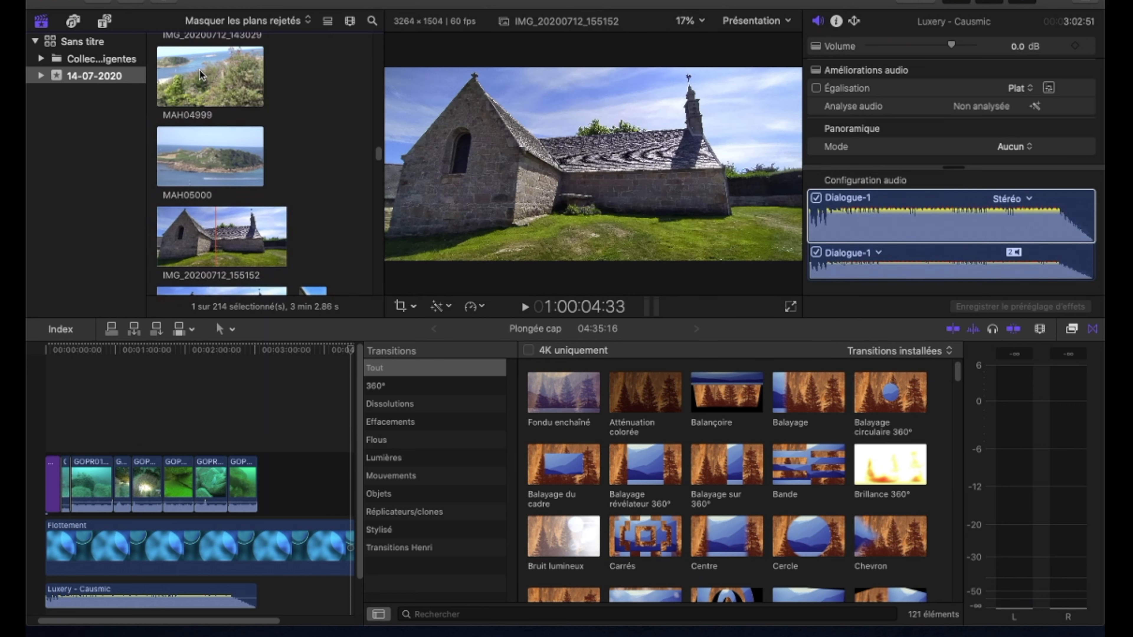
scroll(182, 140, up, 10)
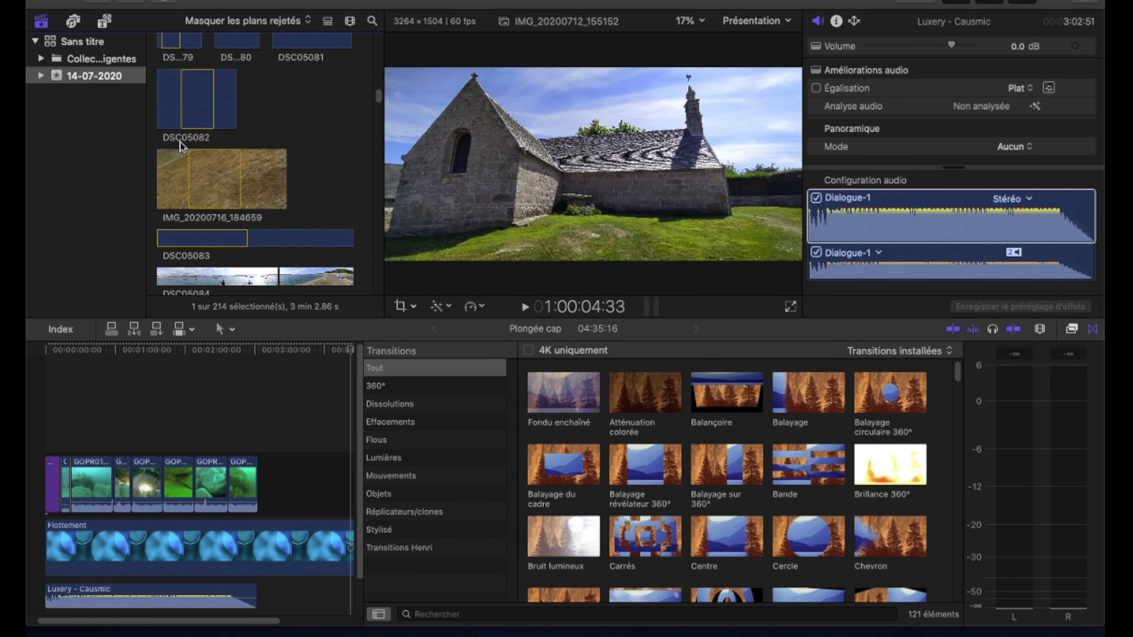
scroll(181, 146, up, 10)
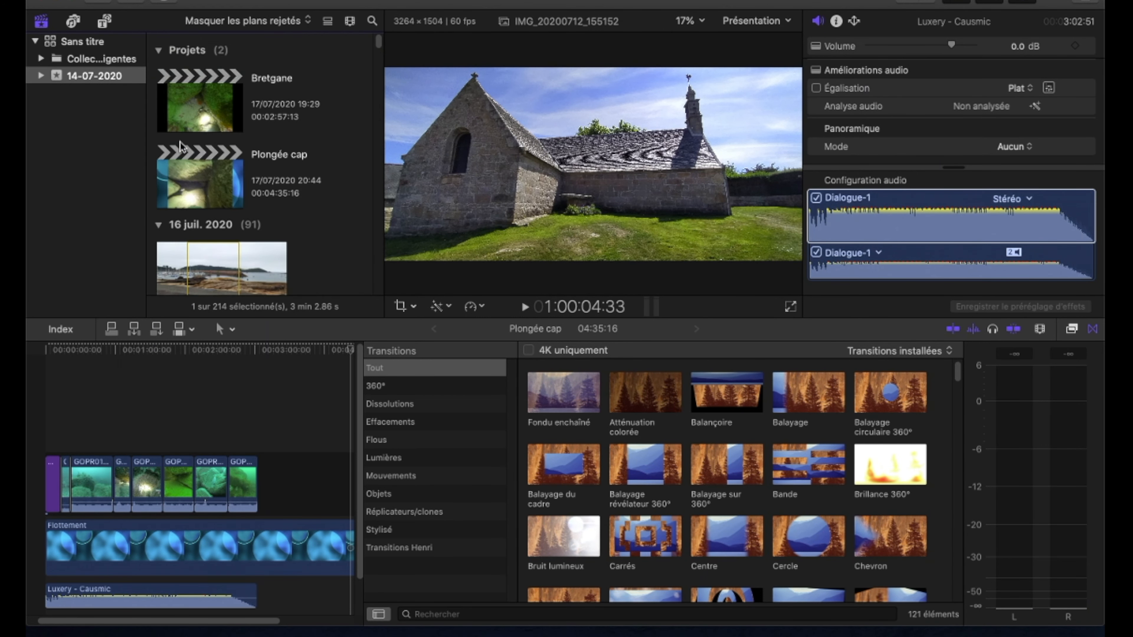
right_click(84, 196)
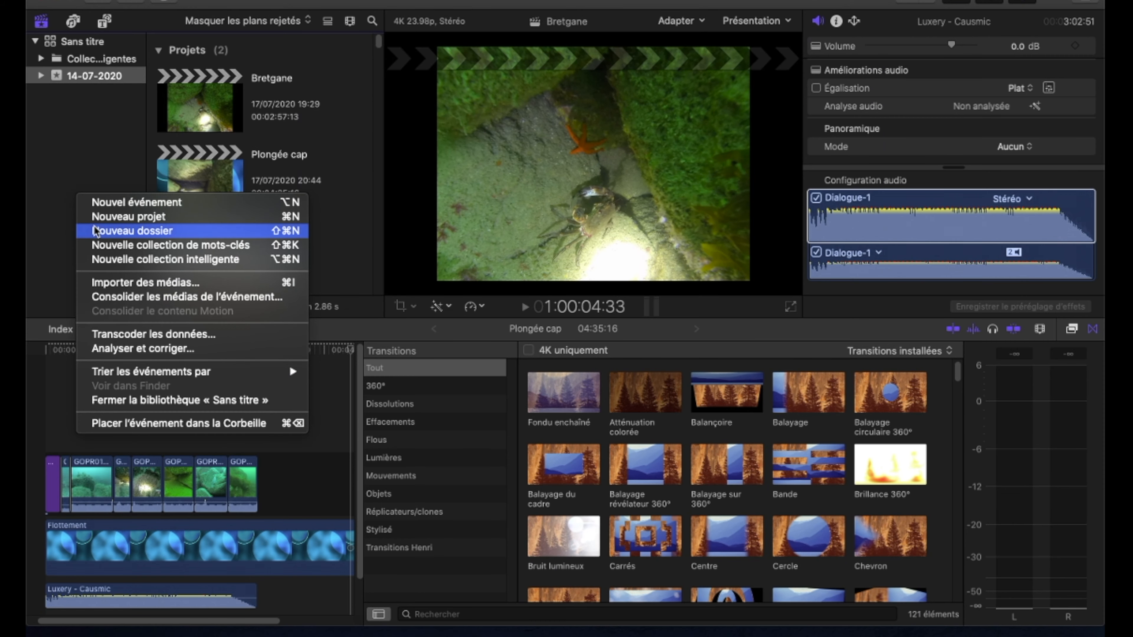
click(104, 217)
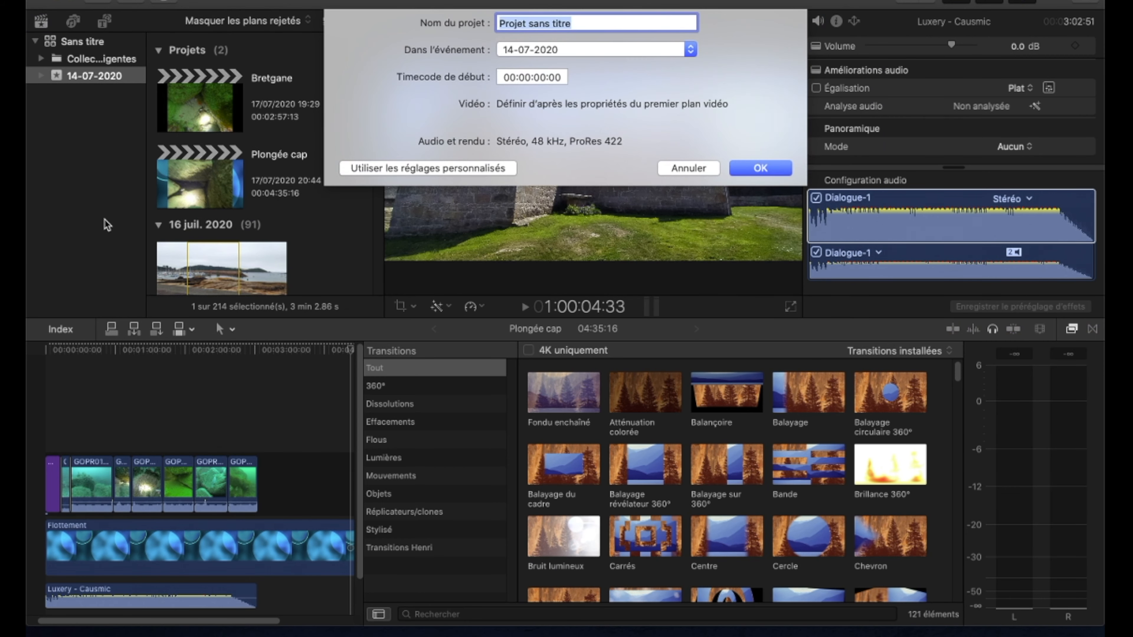
text(triangle)
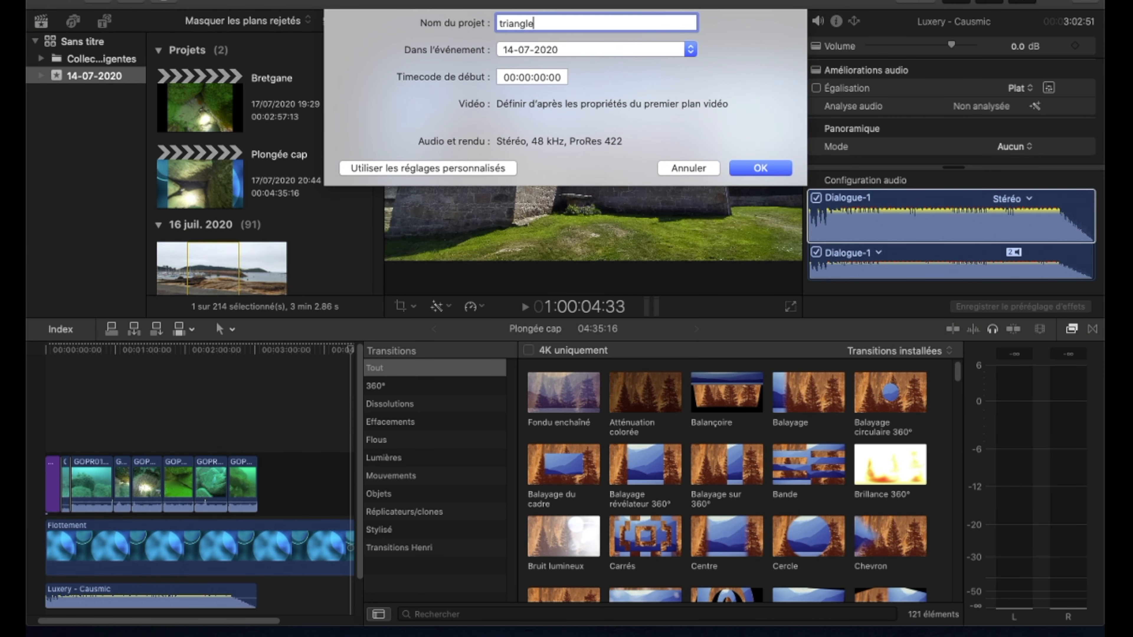
key(Return)
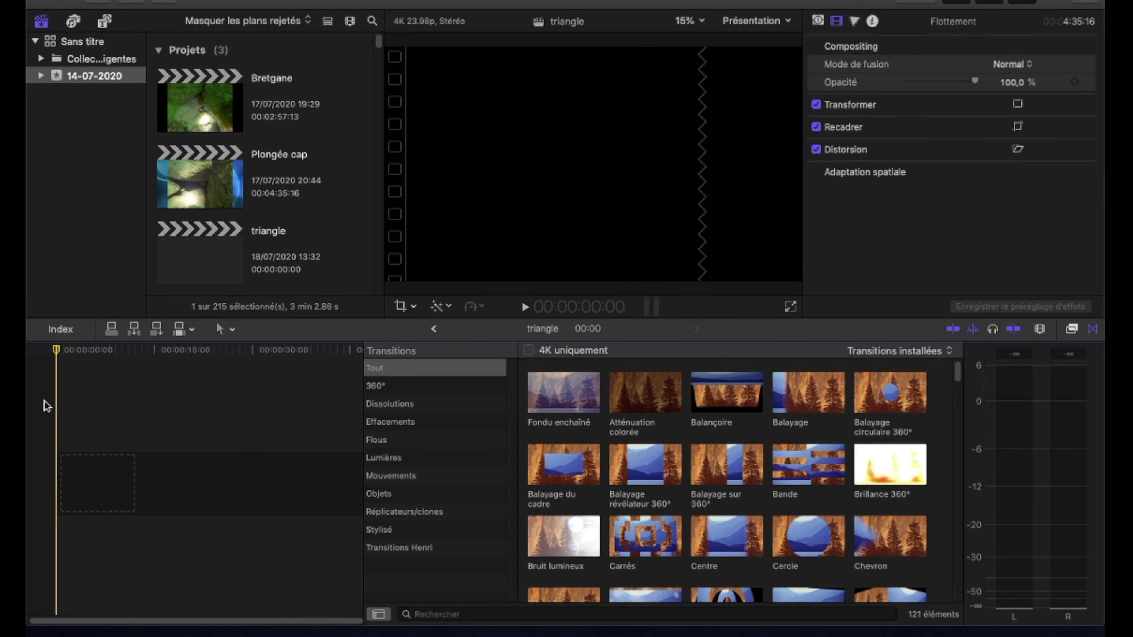
Import the three MPEG-4 triangle recordings dated 20200718 from the Bureau folder into the 14-07-2020 event
click(105, 4)
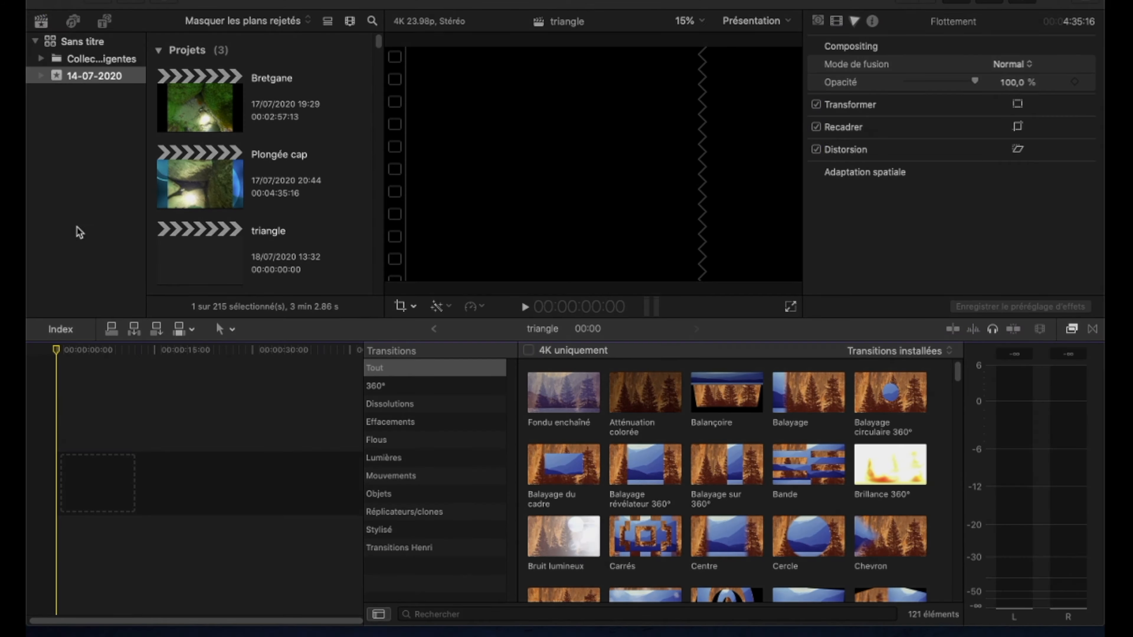
click(261, 458)
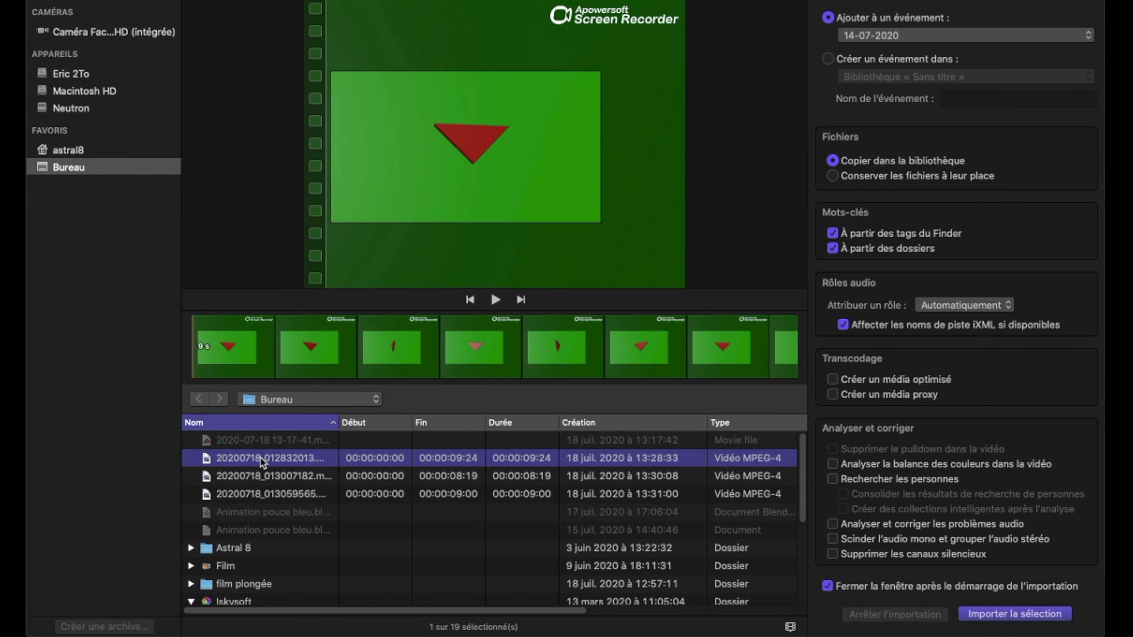
shift+click(251, 493)
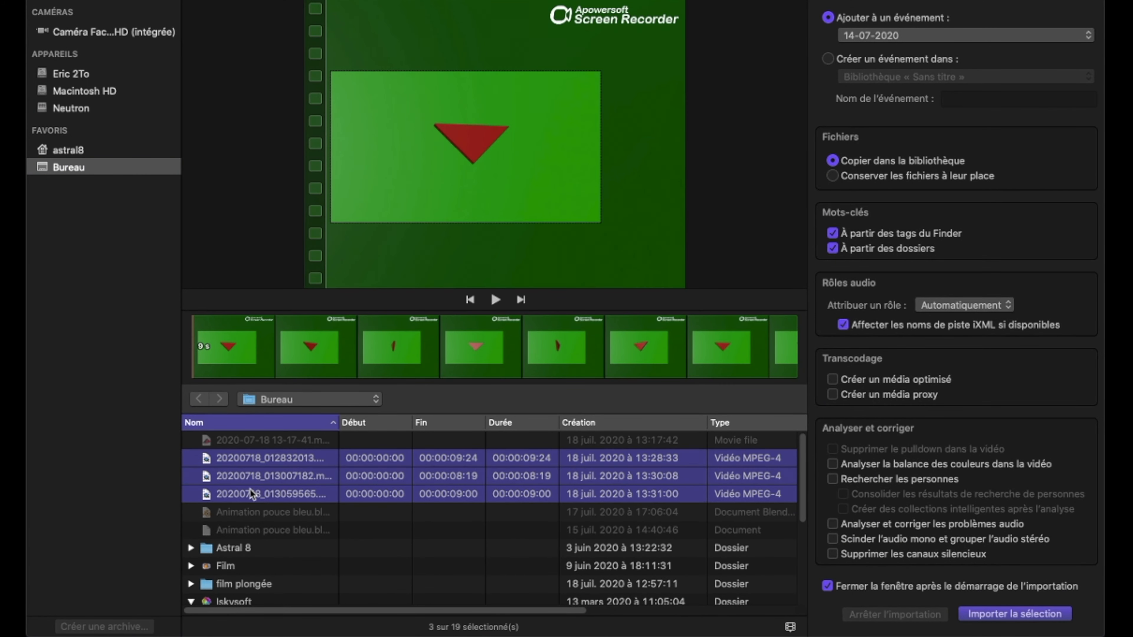
key(Return)
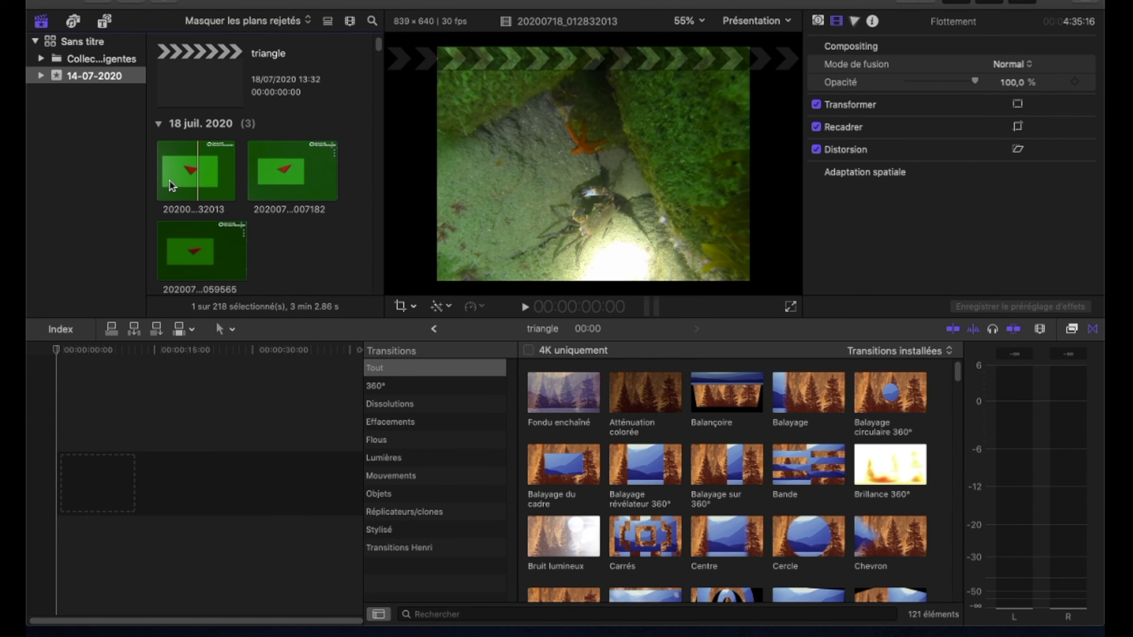
Place the three triangle recordings one after another in the project timeline, in the order they were recorded
click(173, 185)
drag(186, 176, 85, 508)
key(Return)
click(277, 167)
drag(277, 166, 174, 500)
click(193, 248)
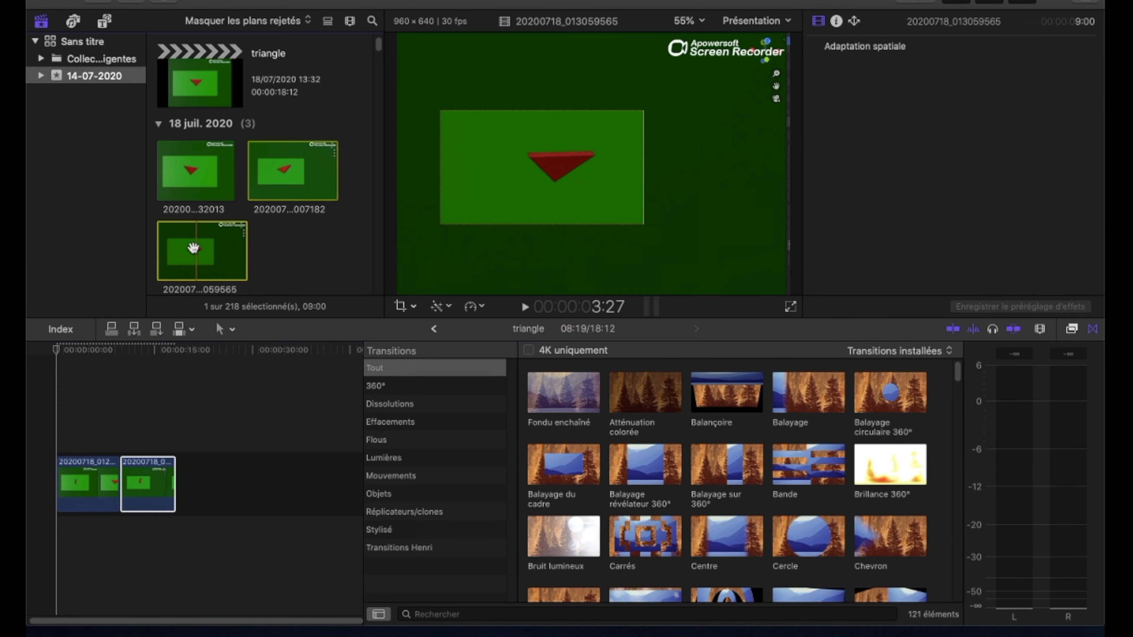
drag(194, 248, 168, 405)
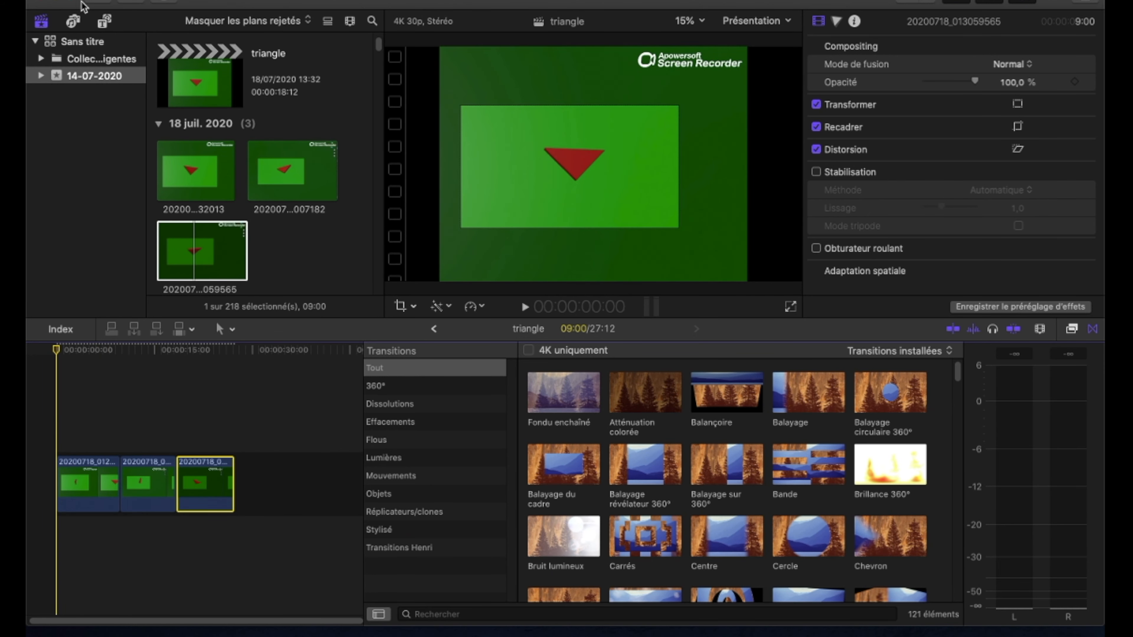
Add the Lignes generator beneath the triangle clips, starting at the beginning of the timeline
click(103, 20)
click(85, 214)
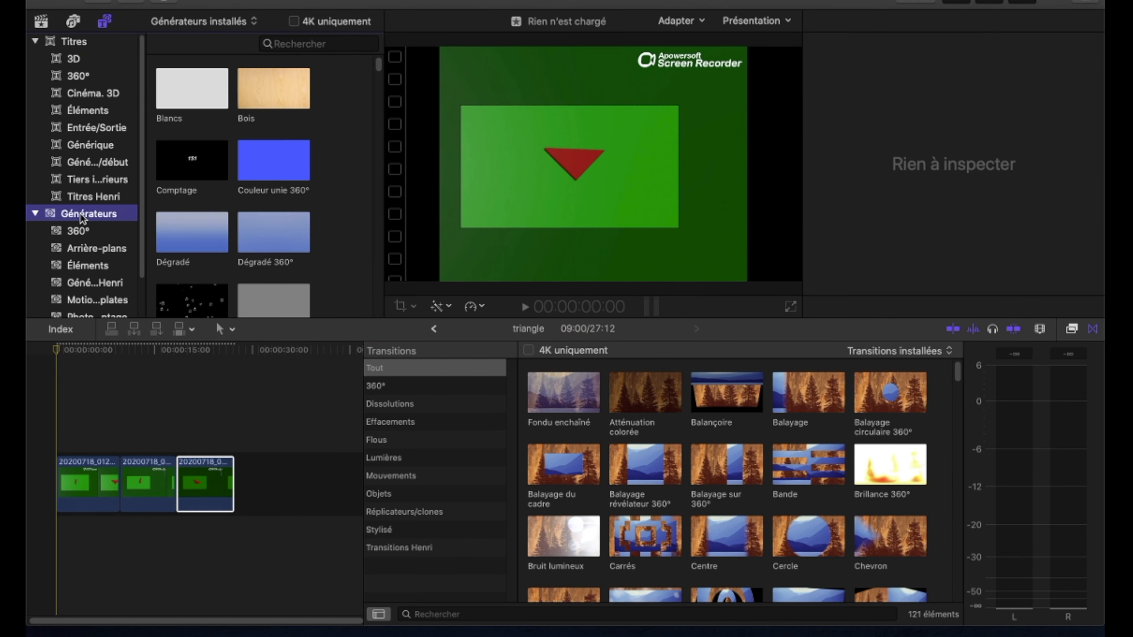
scroll(233, 245, down, 5)
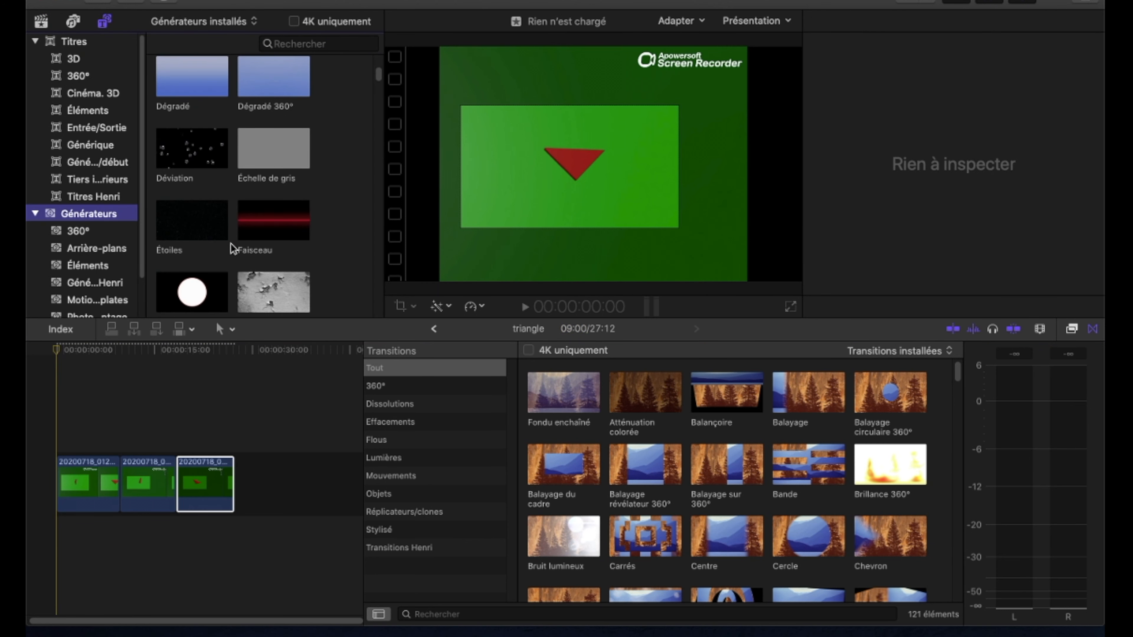
scroll(238, 210, down, 10)
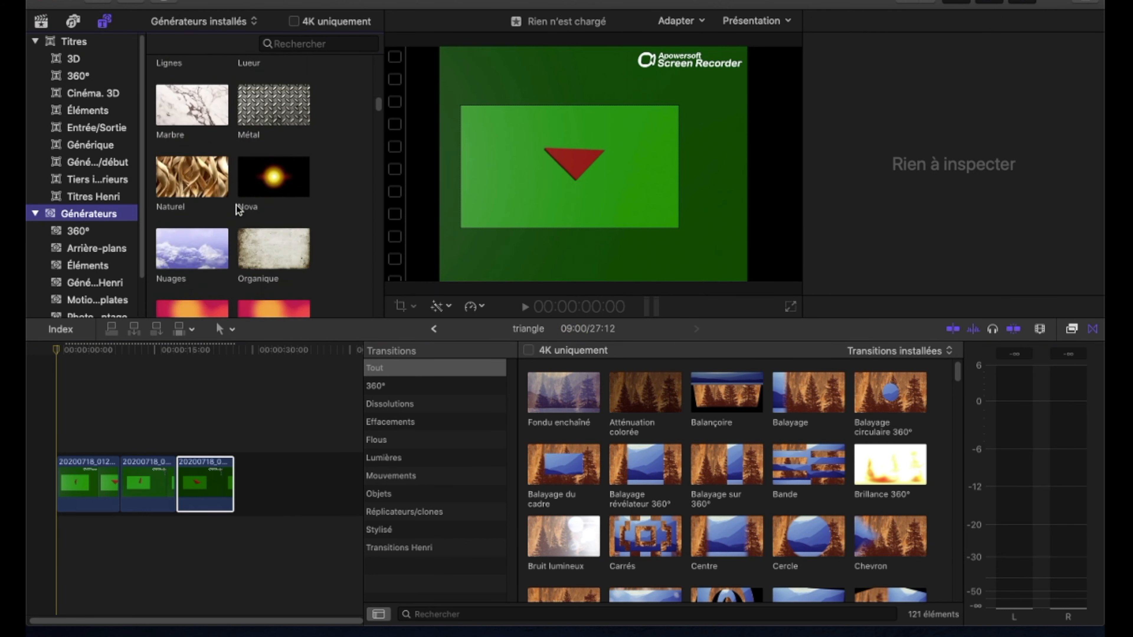
scroll(239, 210, down, 4)
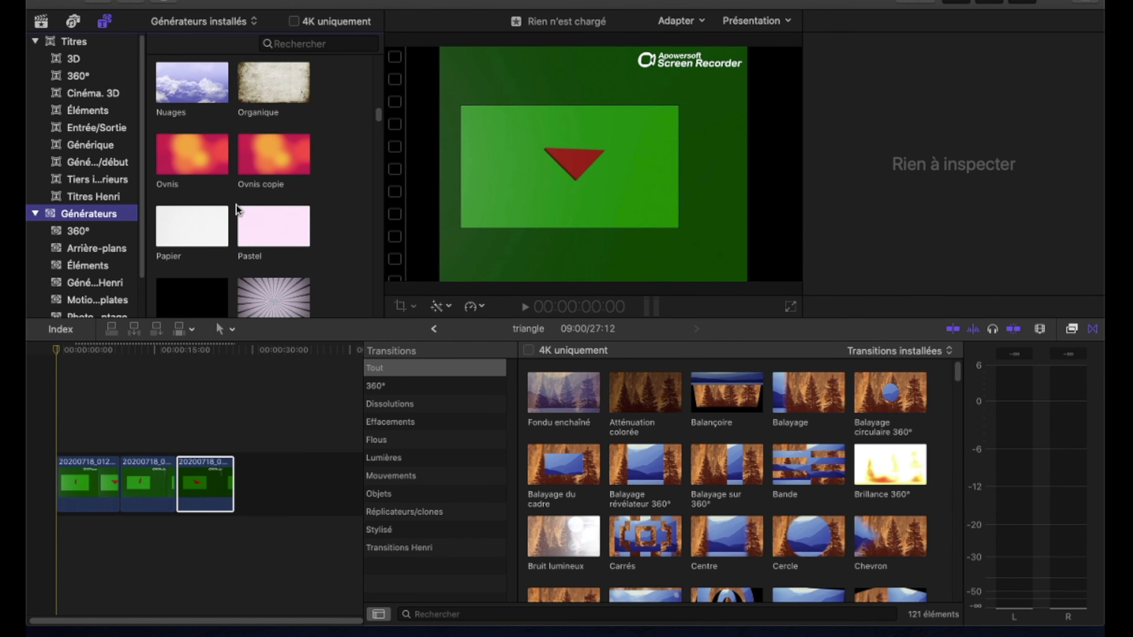
scroll(236, 205, down, 3)
scroll(211, 272, up, 10)
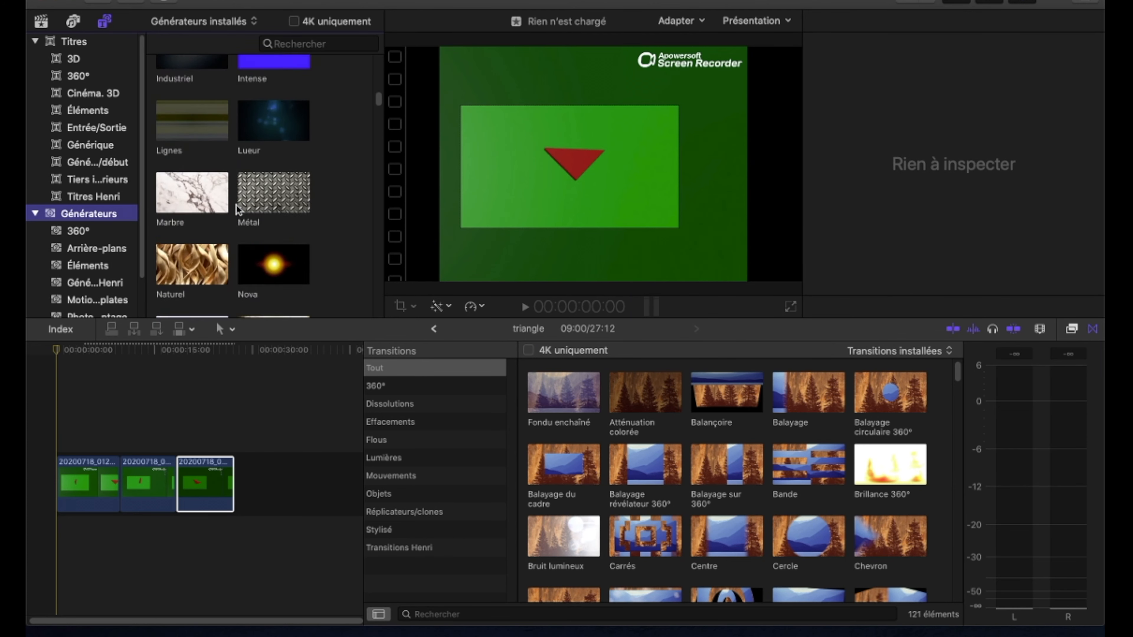
drag(211, 272, 63, 538)
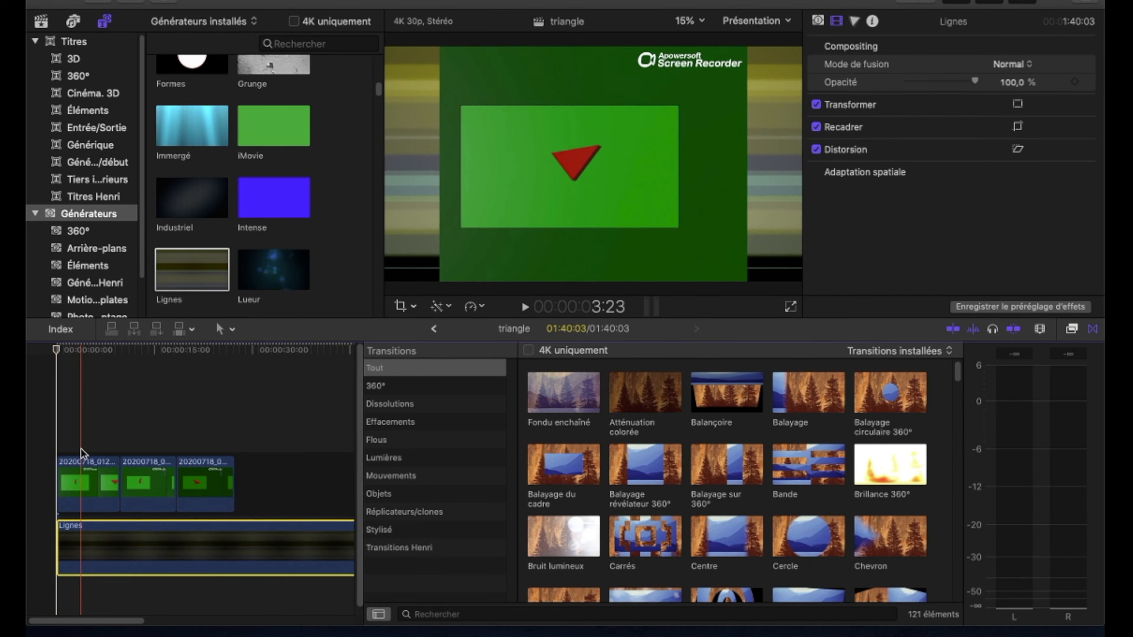
Enlarge the triangle clips with Transform so the green backdrop fills the frame, and play the timeline from the start
click(96, 474)
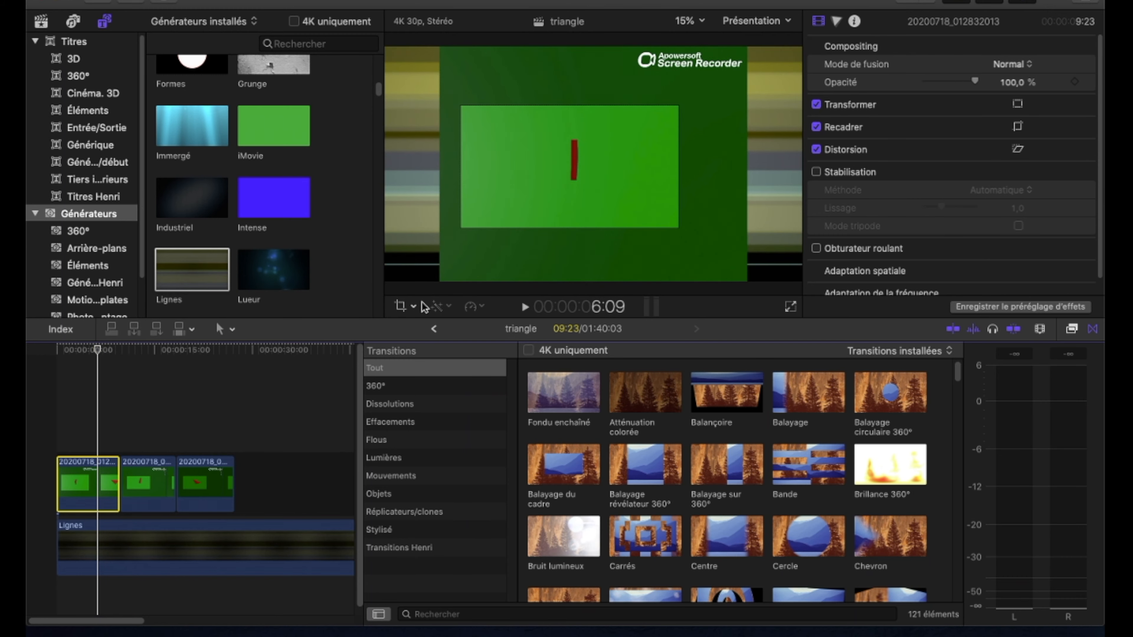
click(400, 305)
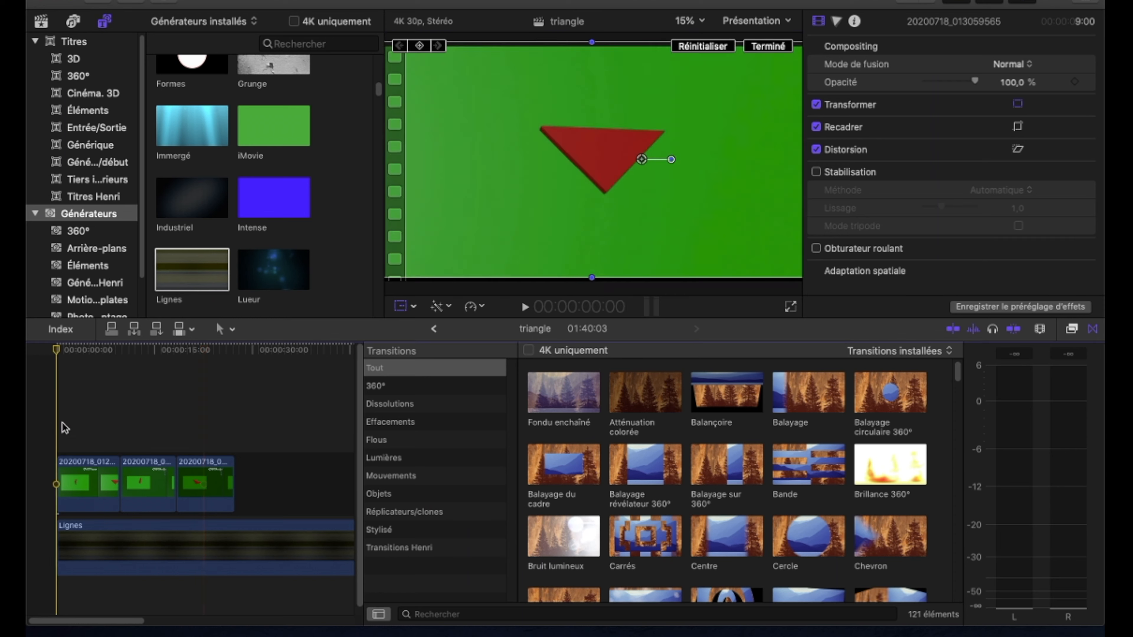
key(space)
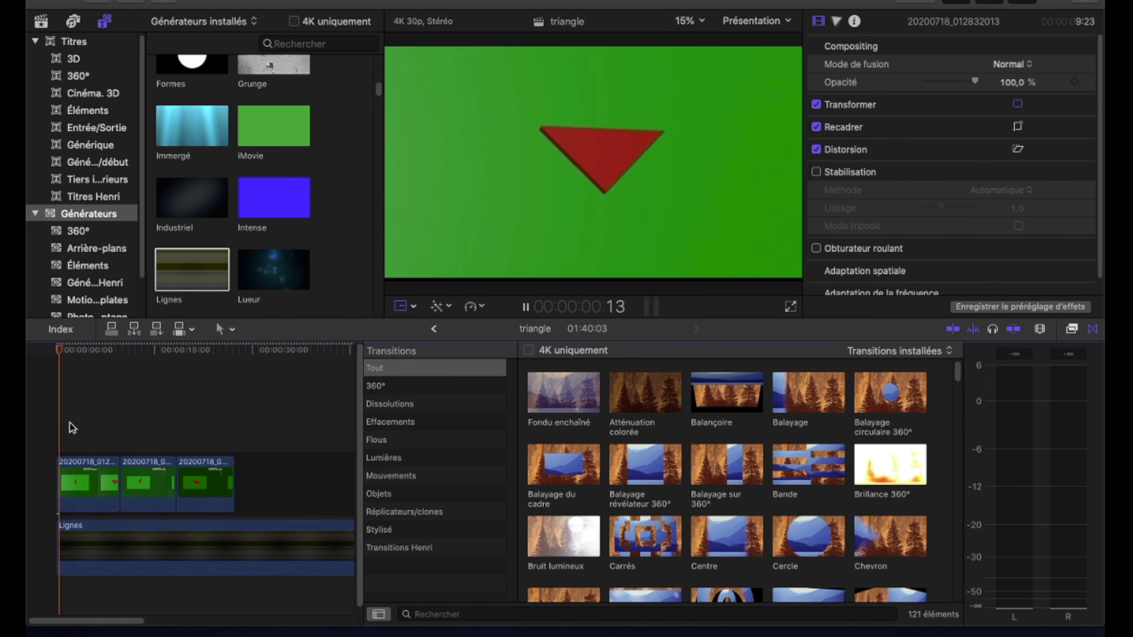
Stop playback and apply the Incrustateur keying effect from the Incrustation category to the first triangle clip
key(space)
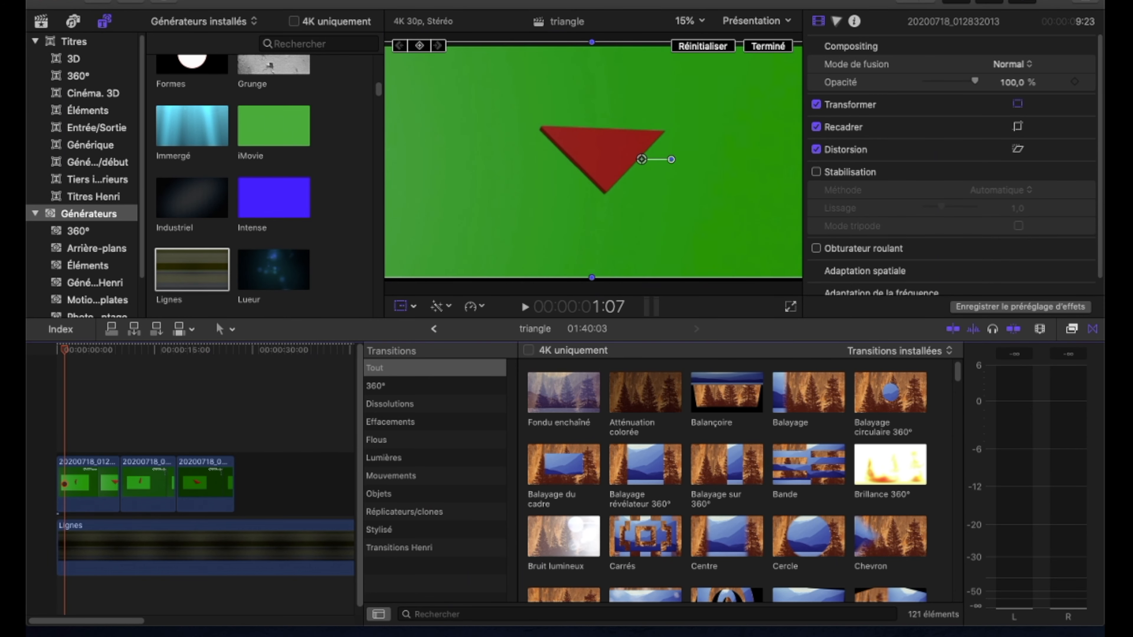
drag(362, 429, 1072, 322)
click(1073, 329)
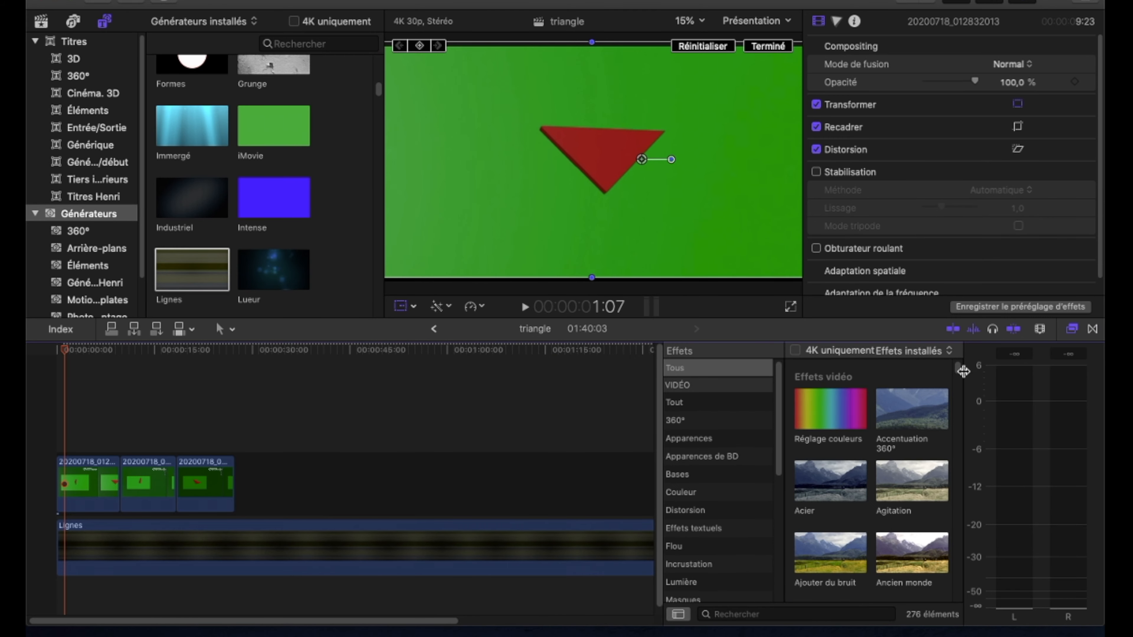
click(699, 562)
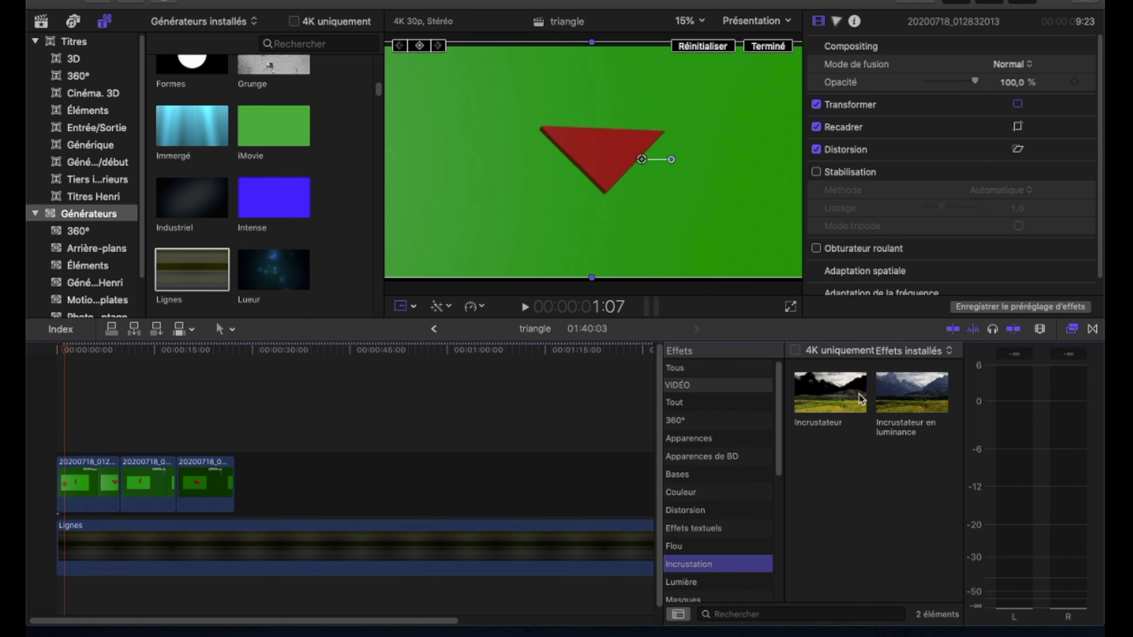
drag(838, 400, 84, 483)
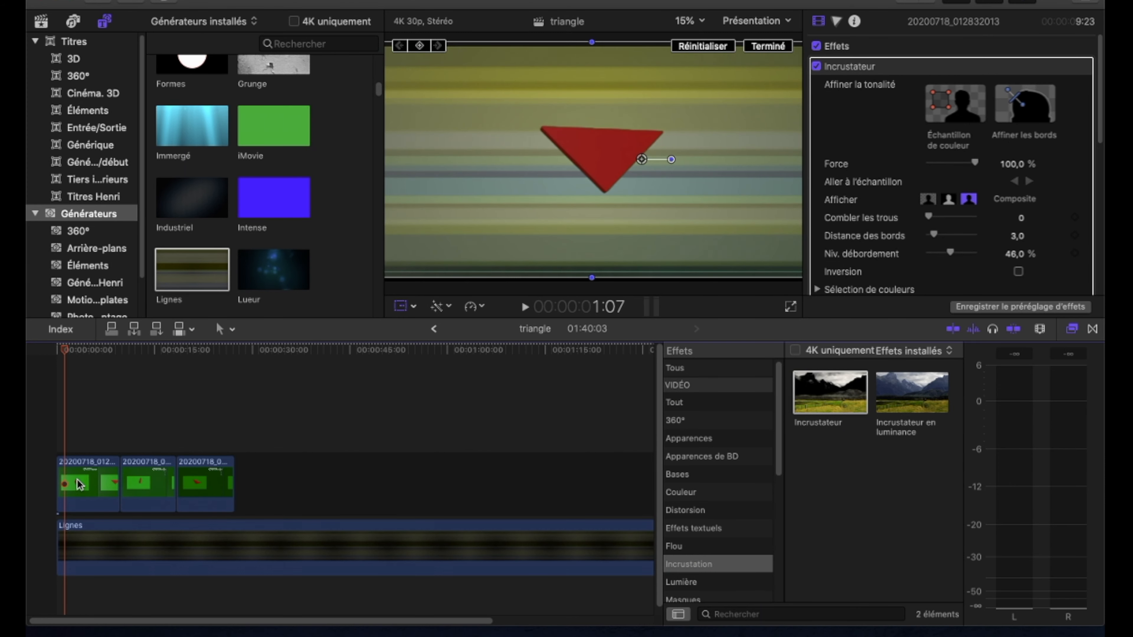
Apply the Incrustateur effect to the second and third triangle clips and play back the keyed composite
click(154, 427)
drag(873, 401, 168, 480)
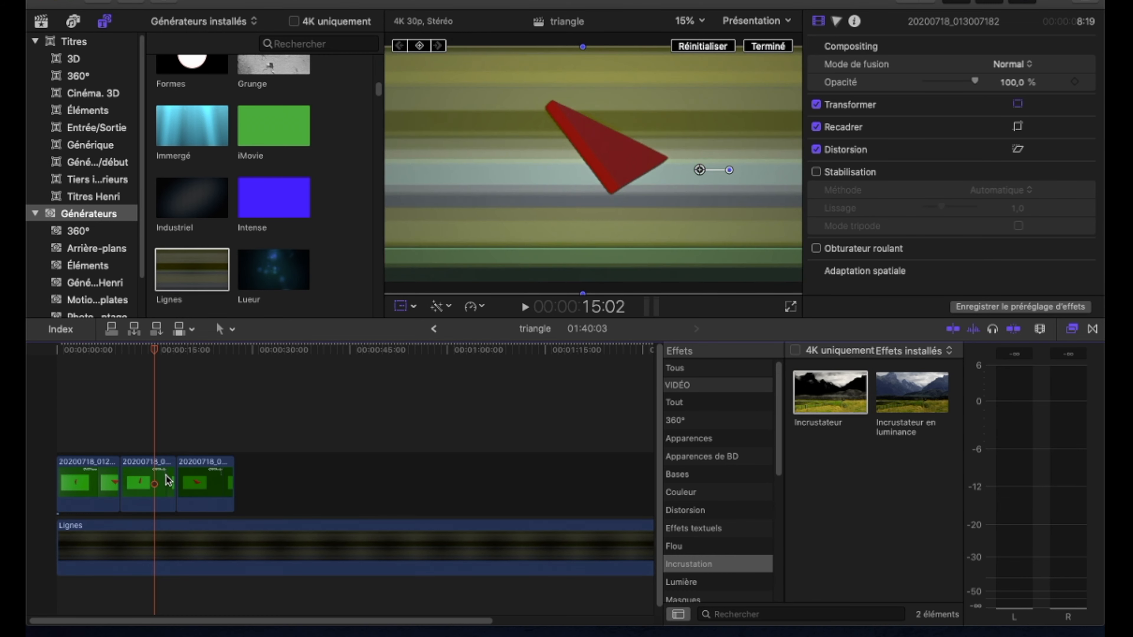
click(217, 474)
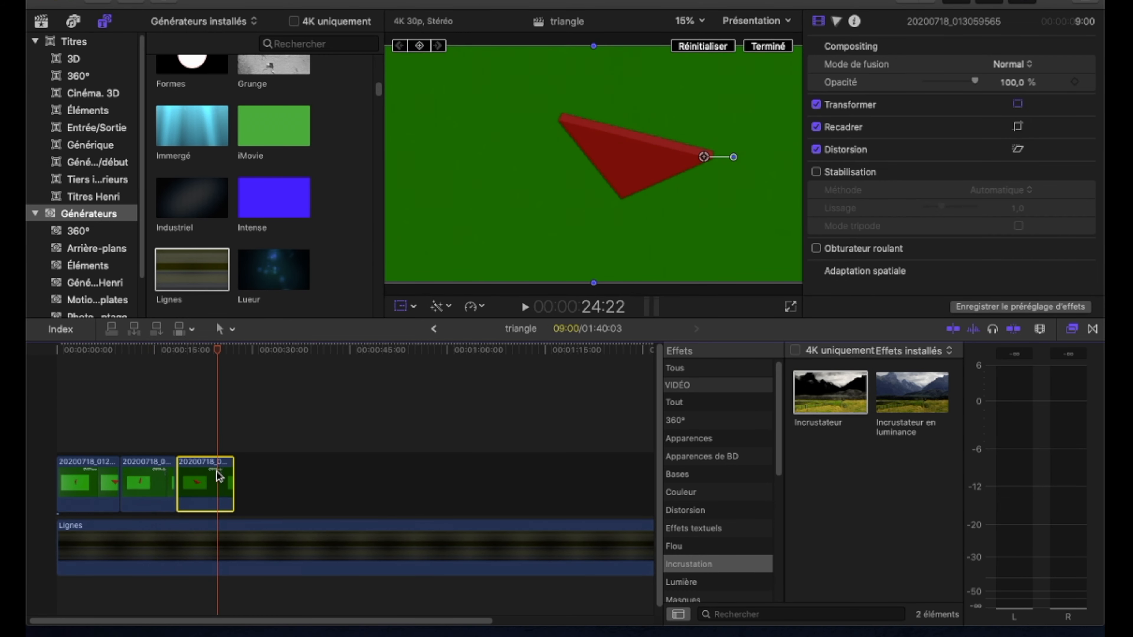
drag(338, 466, 217, 475)
click(146, 417)
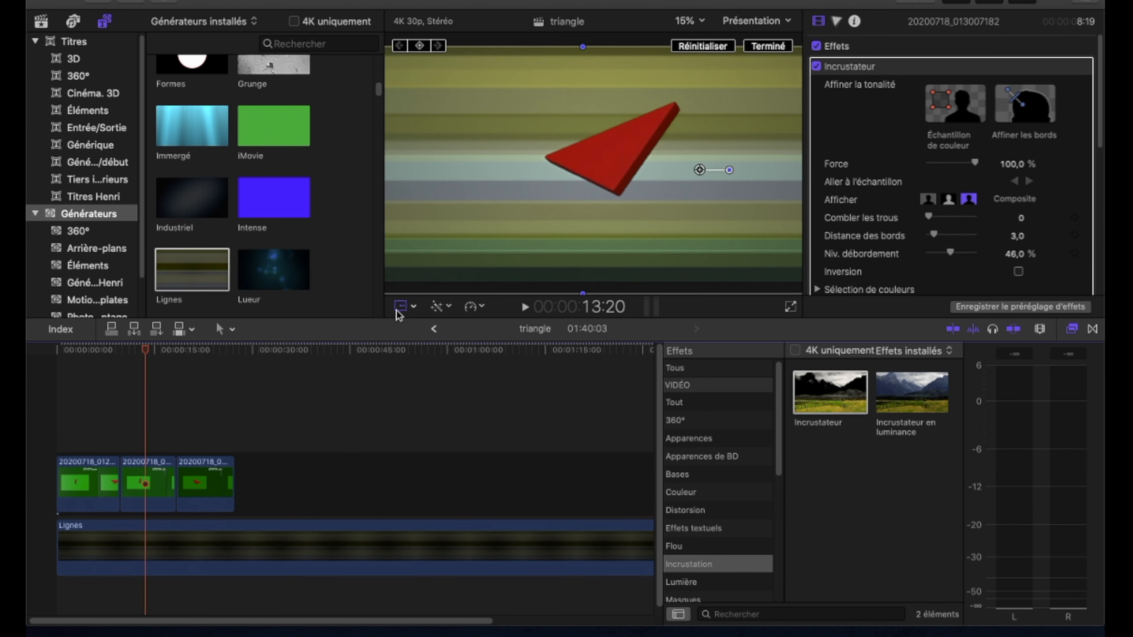
key(space)
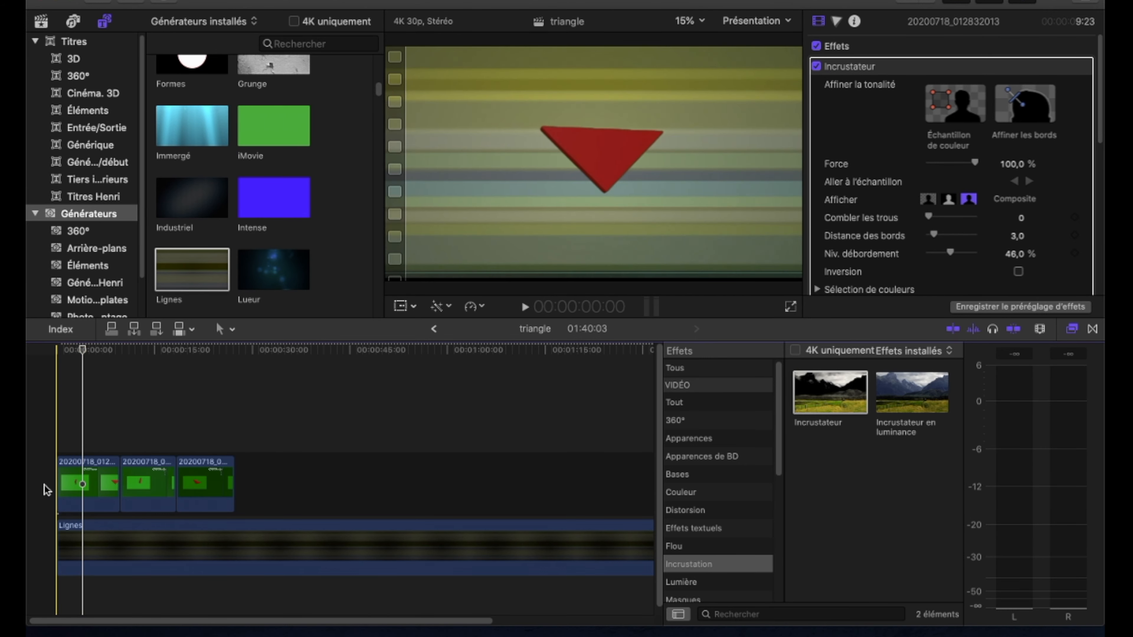
Place the Formes generator above the triangle clips, starting at the beginning of the timeline
click(45, 403)
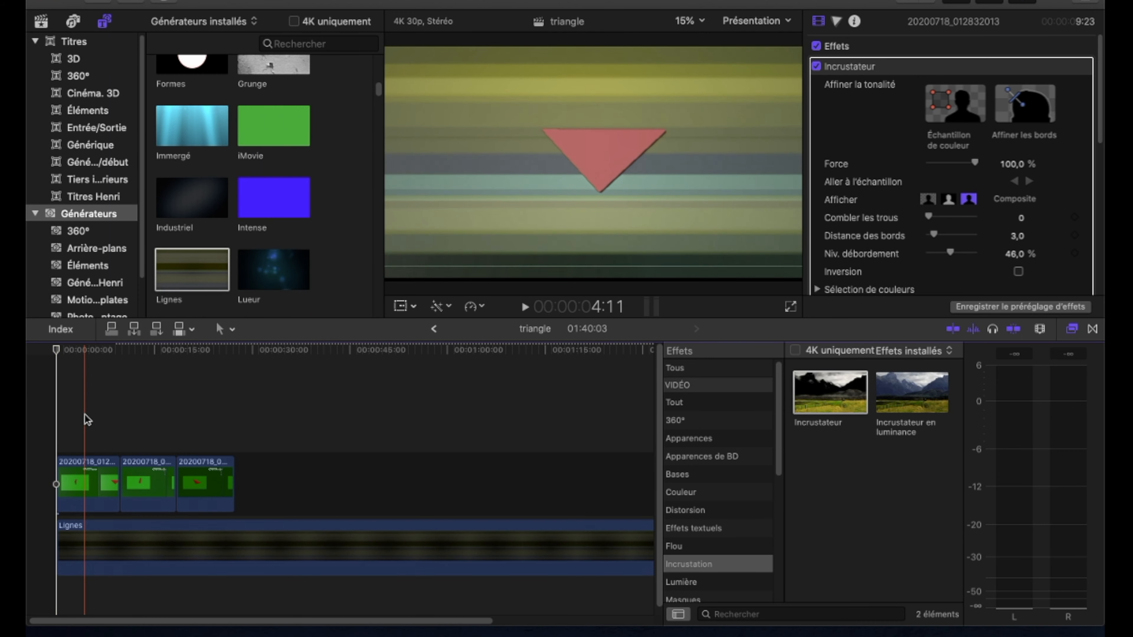
scroll(285, 137, up, 1)
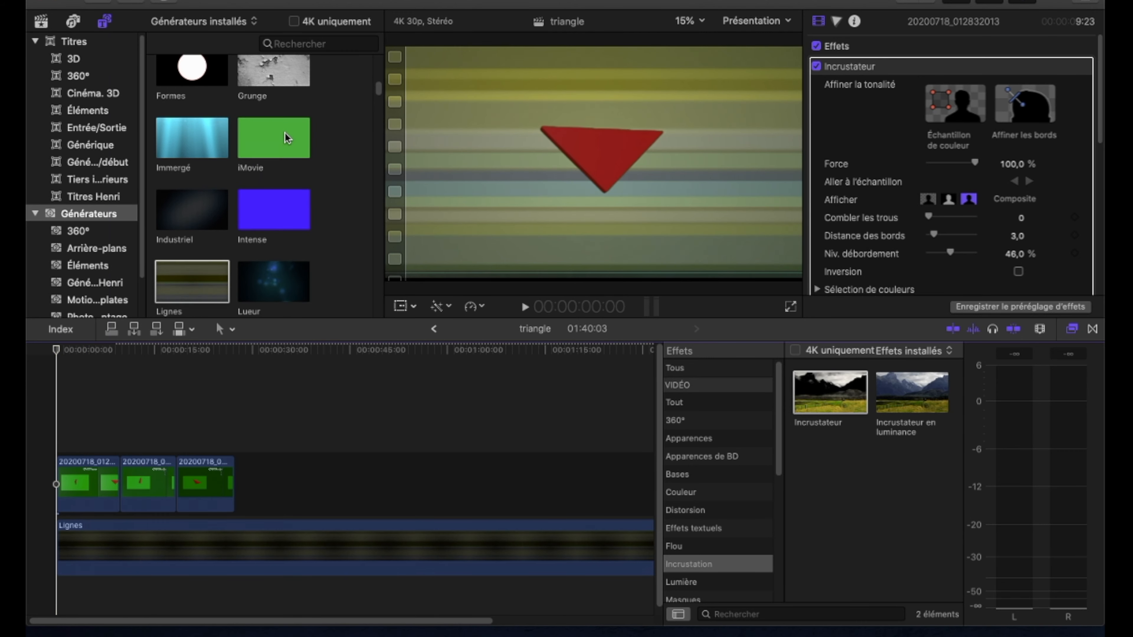
drag(210, 85, 255, 411)
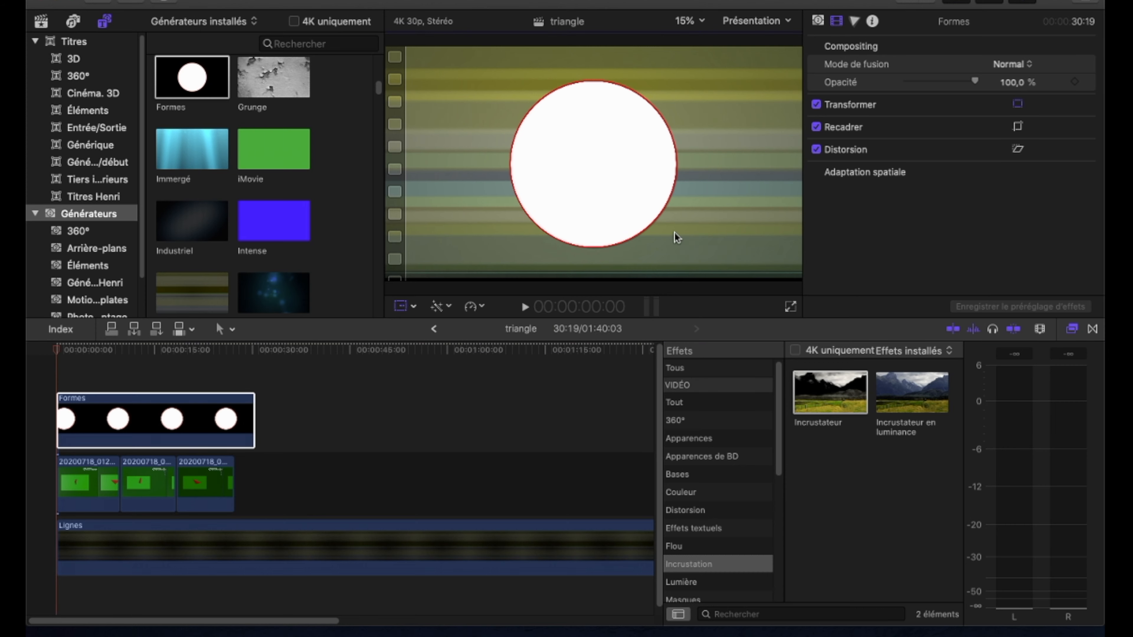
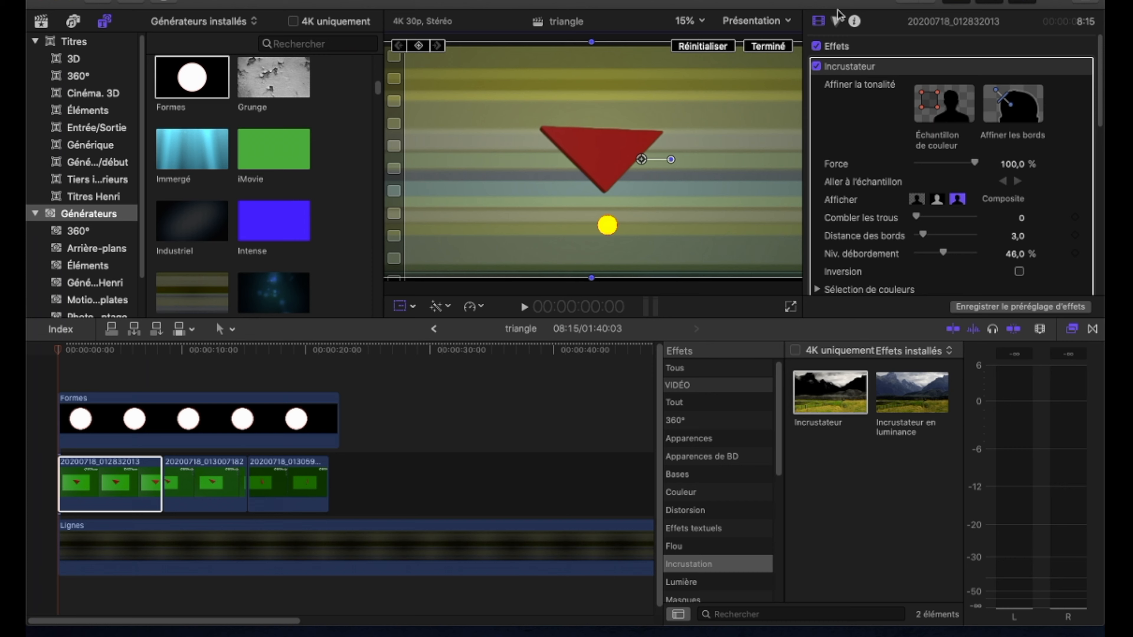
Keyframe the first triangle clip's transform from its start to its end, repositioning it so the triangle keeps following the yellow ball
scroll(870, 150, down, 10)
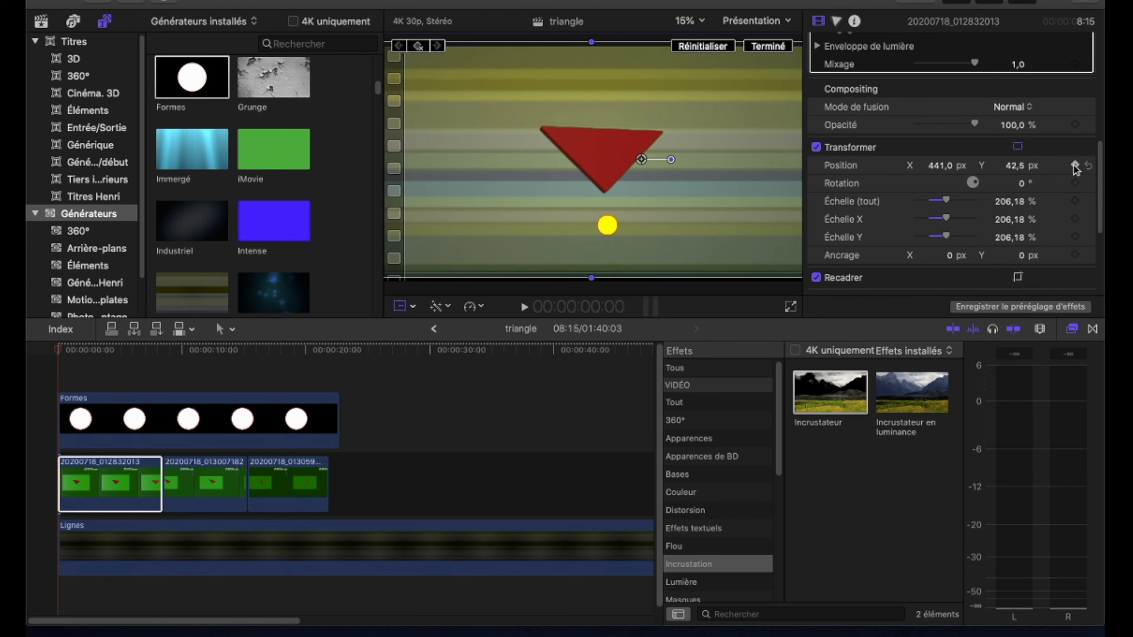
key(Right)
key(Right)
key(Right)
key(Right)
key(Right)
key(Right)
key(Right)
key(Right)
key(Right)
drag(609, 148, 601, 152)
key(Right)
key(Right)
key(Right)
key(Right)
key(Right)
key(Right)
key(Right)
key(Right)
key(Right)
drag(600, 152, 591, 160)
key(Right)
key(Right)
key(Right)
key(Right)
key(Right)
key(Right)
key(Right)
key(Right)
key(Right)
drag(592, 159, 520, 161)
drag(440, 124, 436, 190)
key(Right)
key(Right)
key(Right)
key(Right)
key(Right)
key(Right)
key(Right)
key(Right)
key(Right)
key(Right)
key(Right)
key(Right)
key(Right)
key(Right)
drag(435, 190, 589, 102)
key(Right)
key(Right)
key(Right)
key(Right)
key(Right)
key(Right)
key(Right)
key(Right)
key(Right)
key(Right)
key(Right)
key(Right)
key(Right)
key(Right)
key(Right)
key(Right)
key(Right)
key(Right)
key(Right)
key(Right)
key(Right)
key(Right)
key(Right)
key(Right)
key(Right)
key(Right)
key(Right)
key(Right)
key(Right)
key(Right)
key(Right)
key(Right)
key(Right)
key(Right)
key(Right)
key(Right)
key(Right)
key(Right)
key(Right)
key(Right)
key(Right)
key(space)
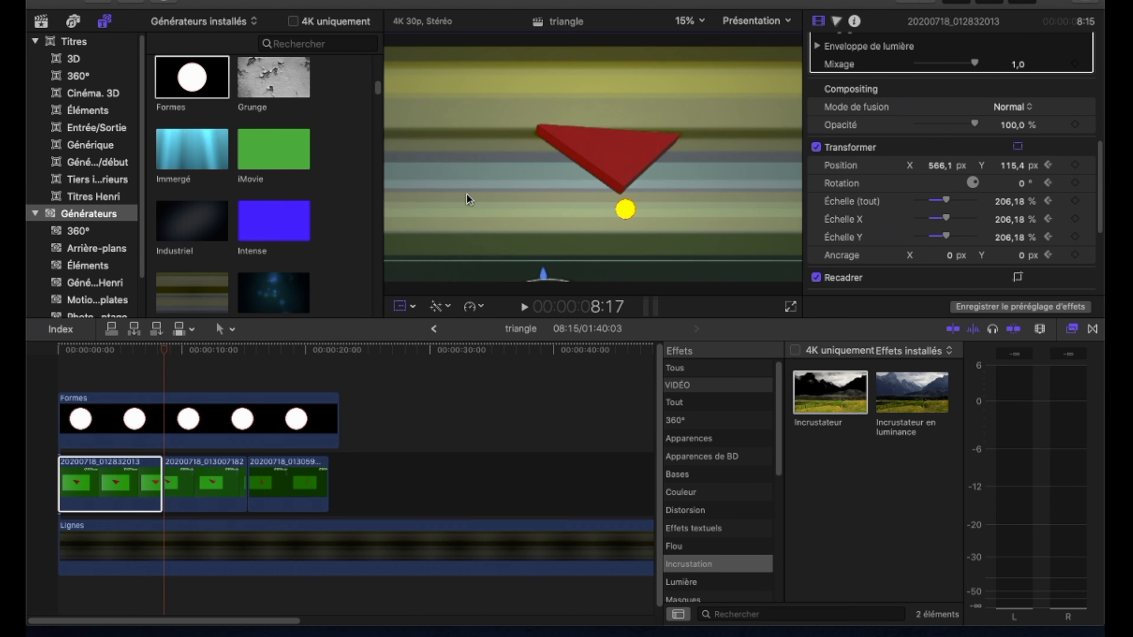
Play the opening seconds of the timeline to check the triangle's motion against the ball, and hide the Transform handles
click(59, 374)
key(space)
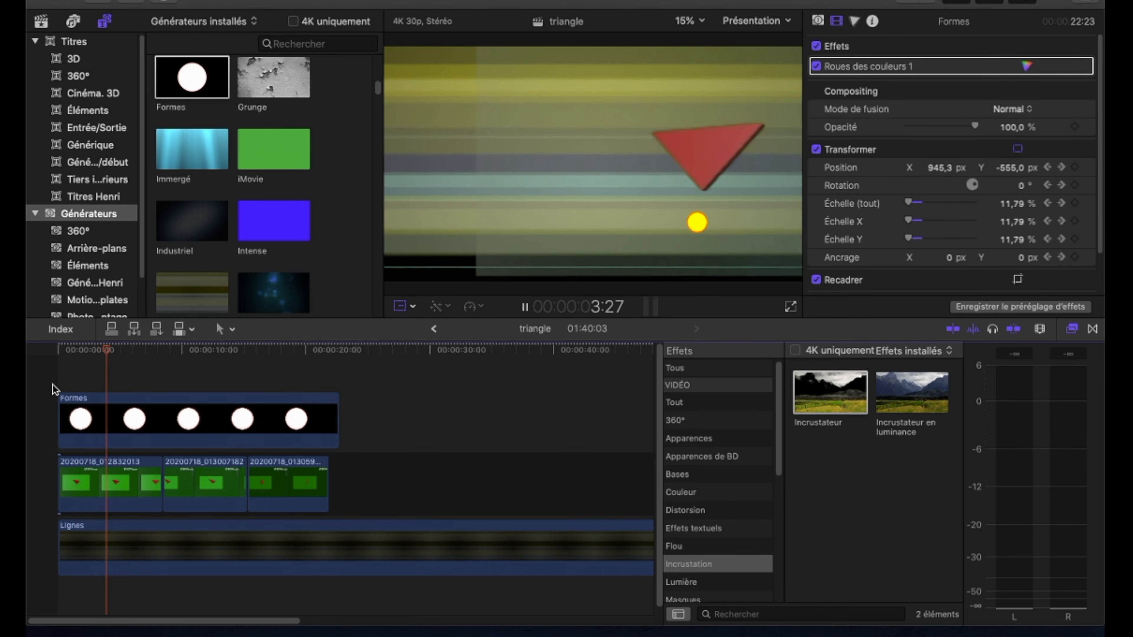
key(space)
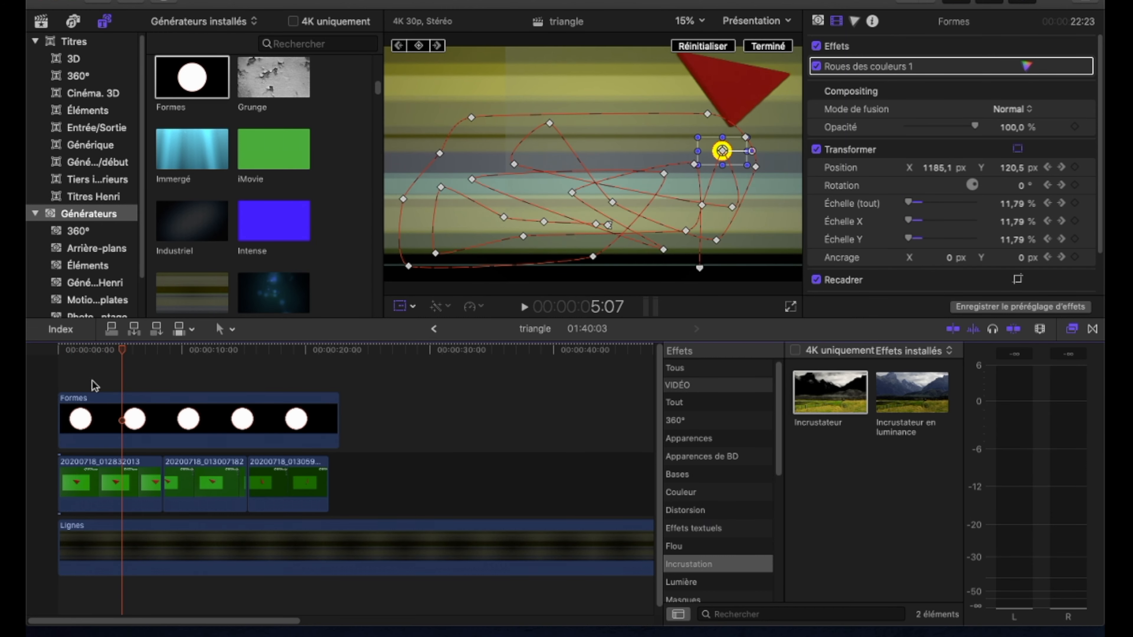
click(71, 383)
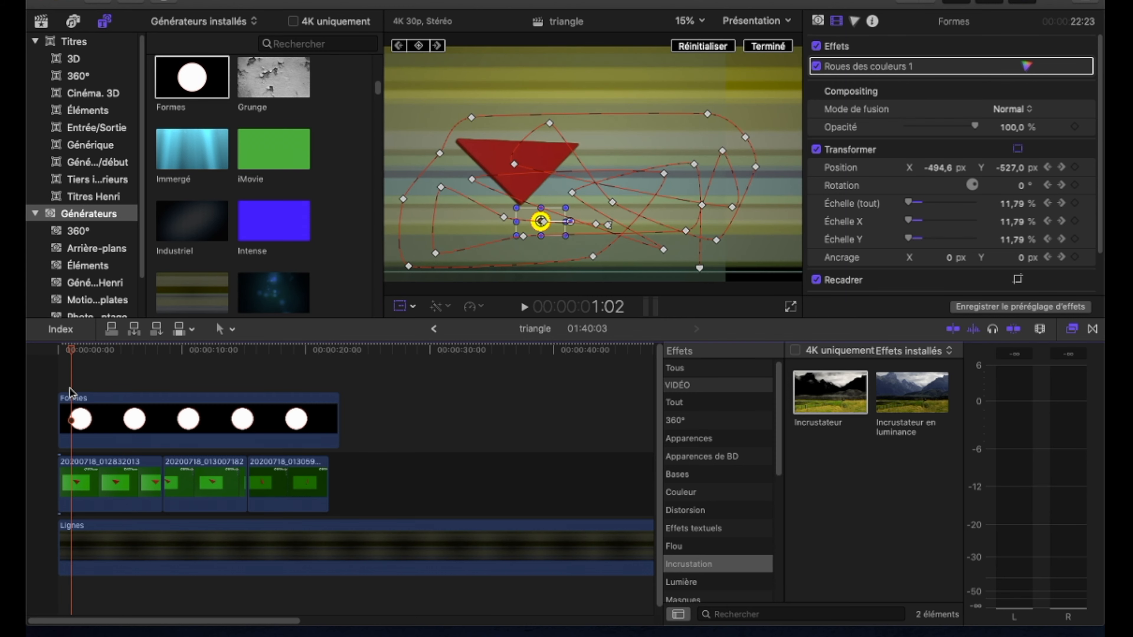
key(space)
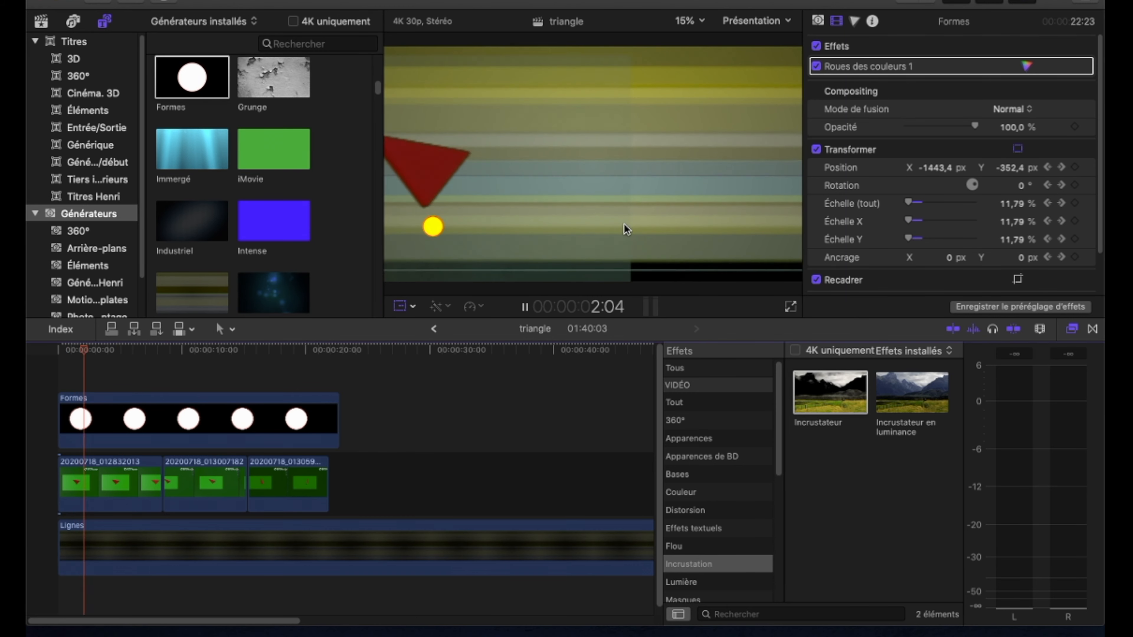
key(space)
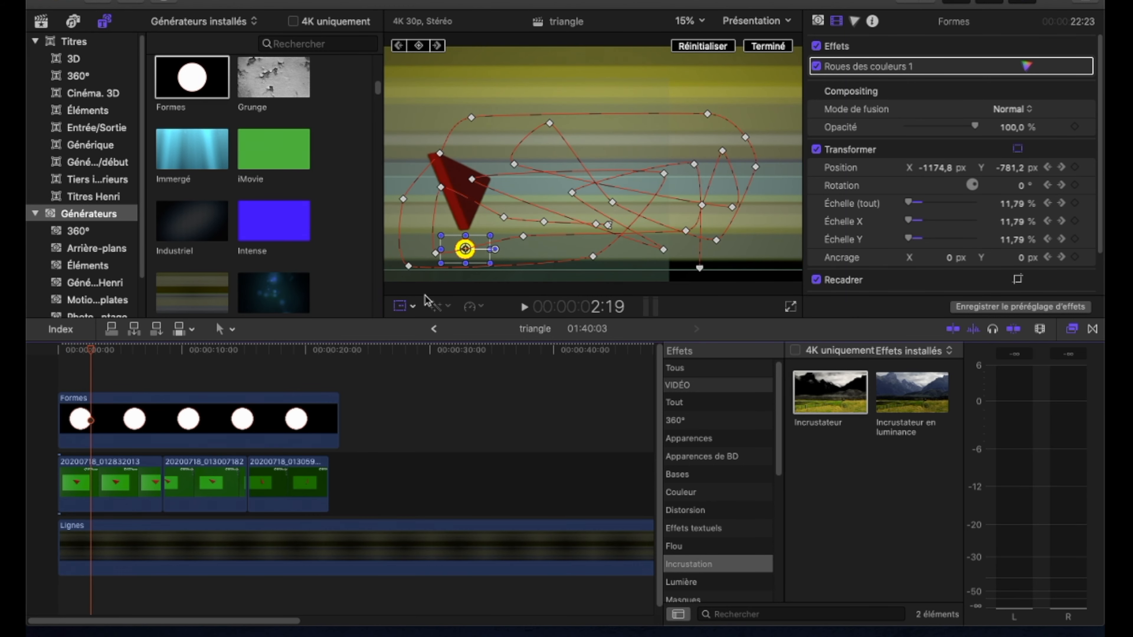
click(406, 308)
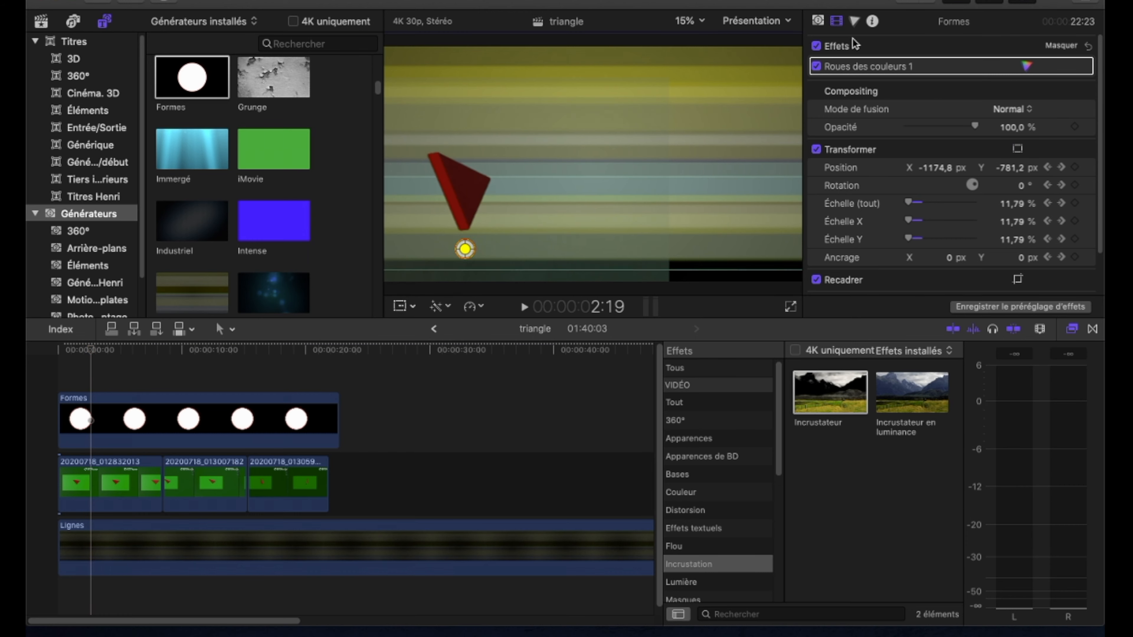
Set the Incrustateur Force of the first triangle clip to 200 % and apply another Incrustateur effect to that clip
click(142, 486)
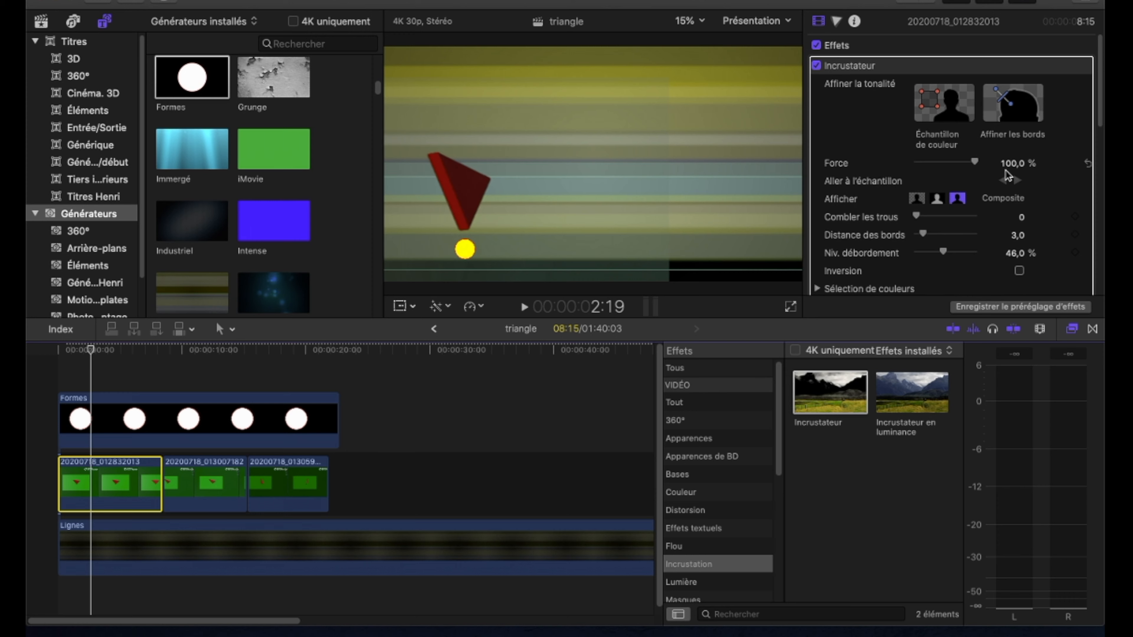
click(1011, 166)
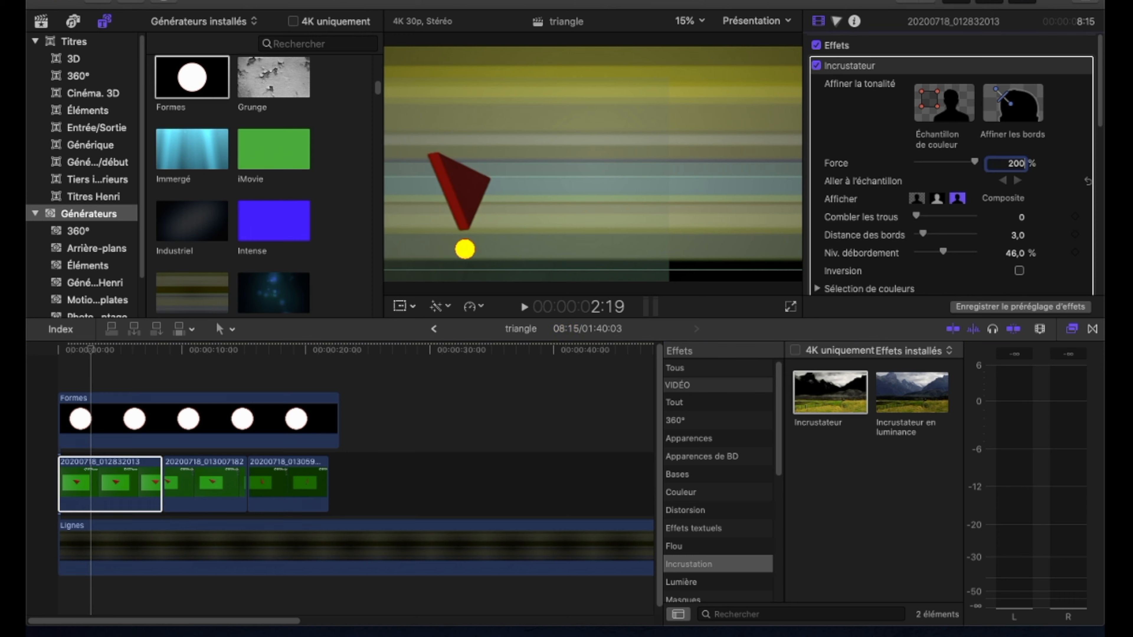
text(200)
key(Return)
click(99, 402)
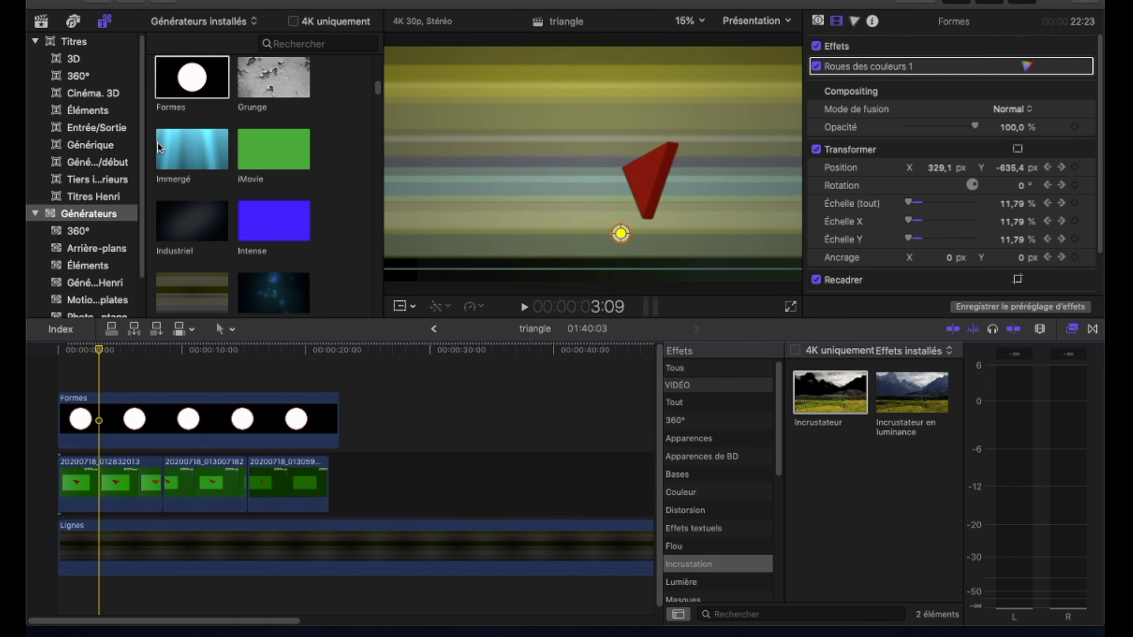
drag(824, 391, 97, 480)
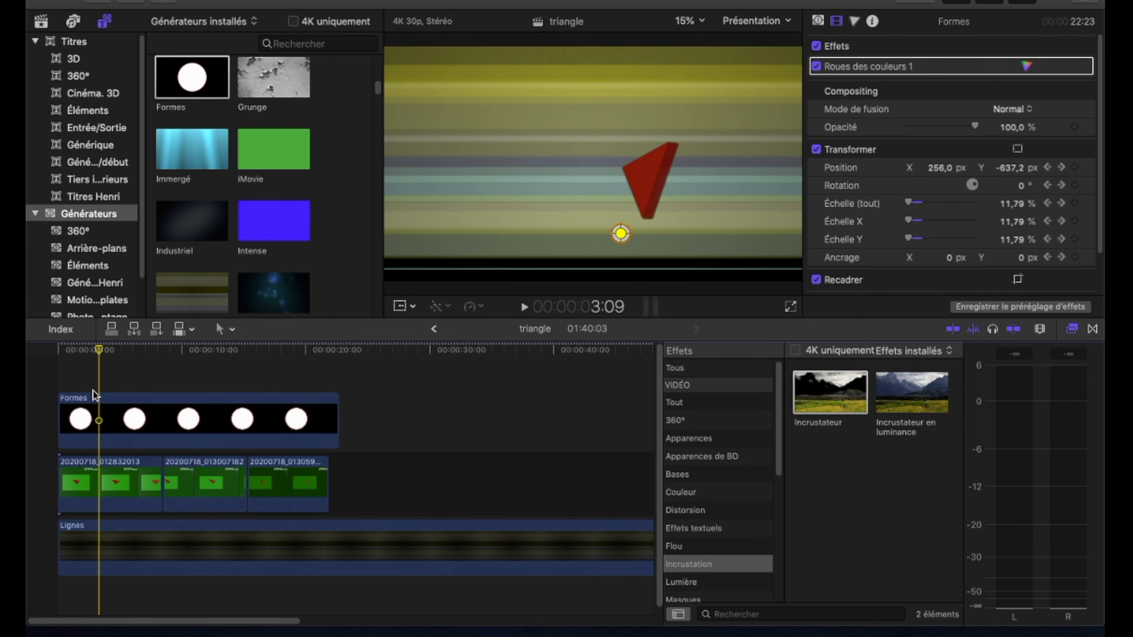
Play the composite through the first triangle clip into the second to check the keying and the motion
key(space)
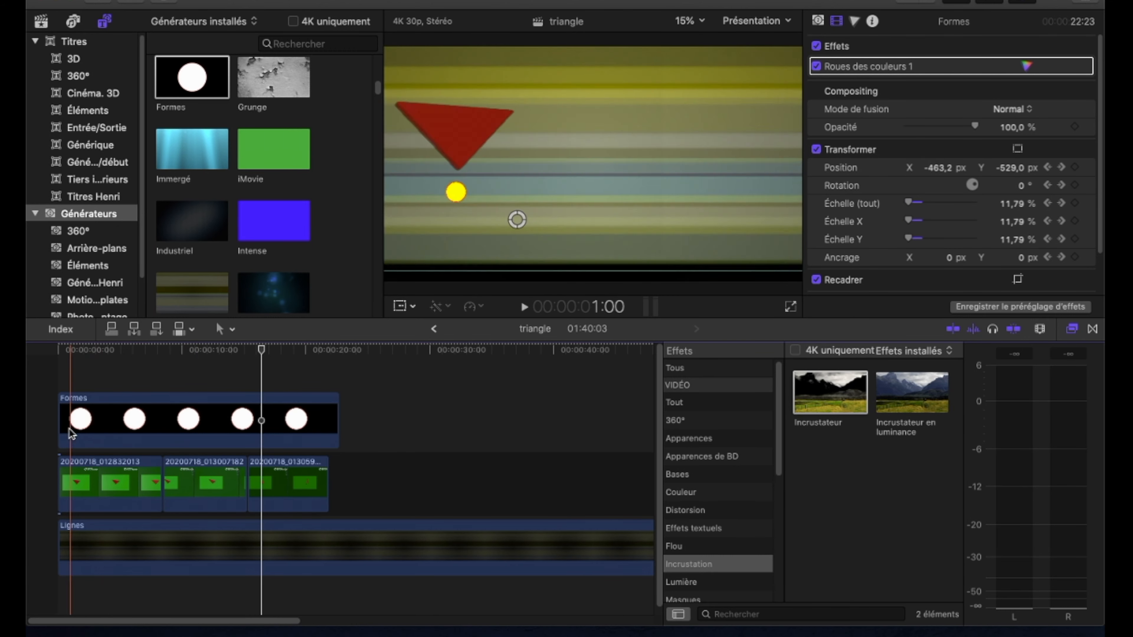
key(space)
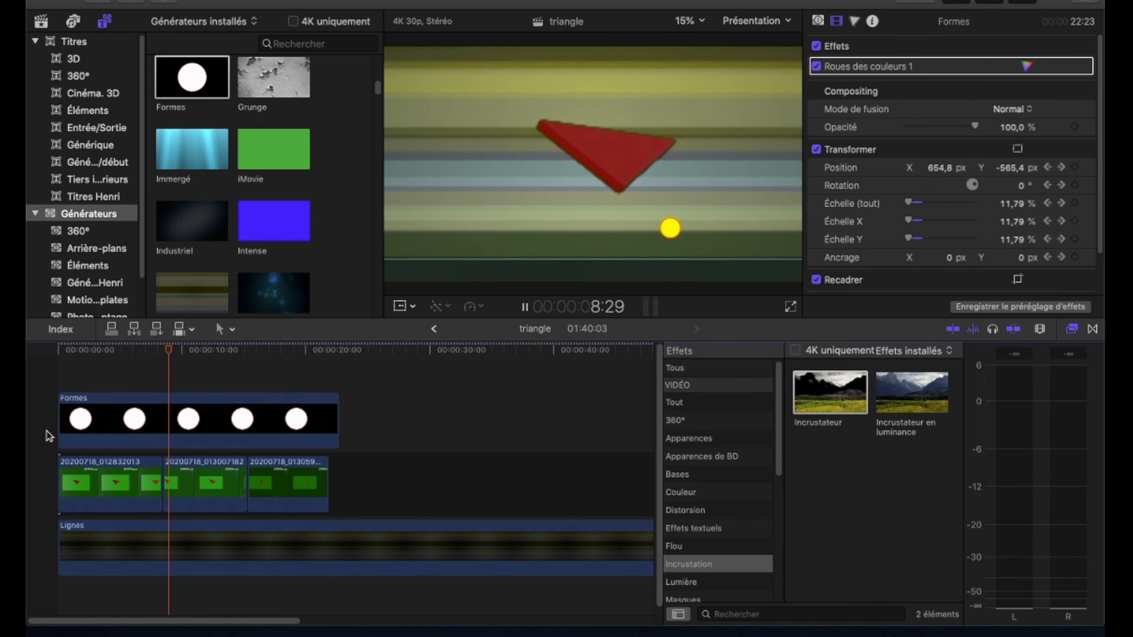
key(space)
Add a Position keyframe at the start of the second triangle clip, at 8:15, and activate its Transform handles
click(225, 484)
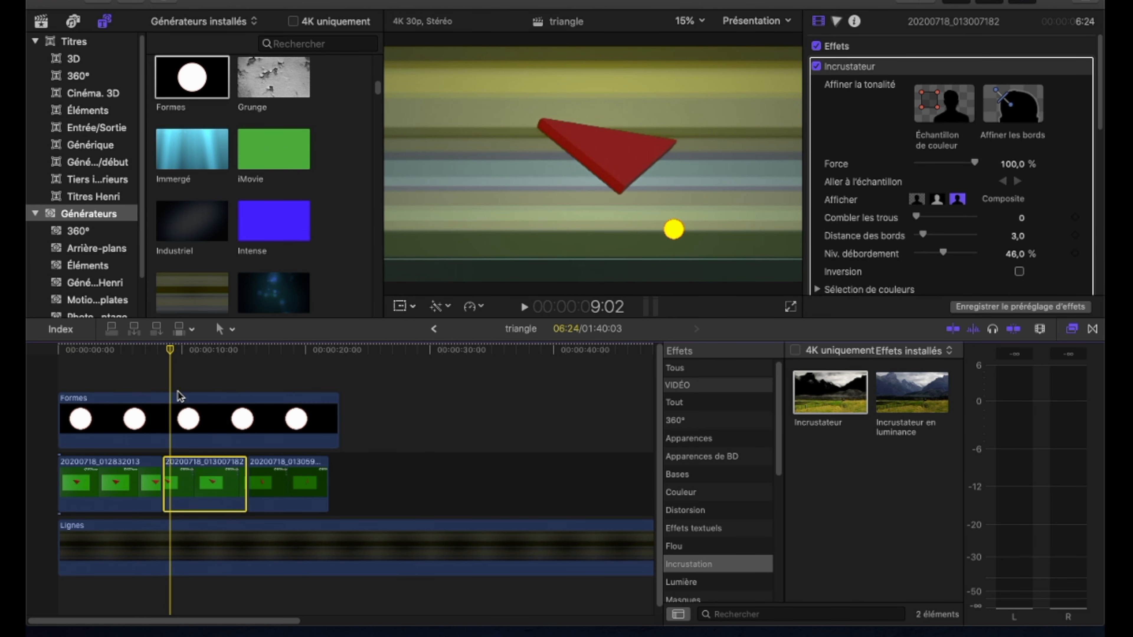
click(165, 392)
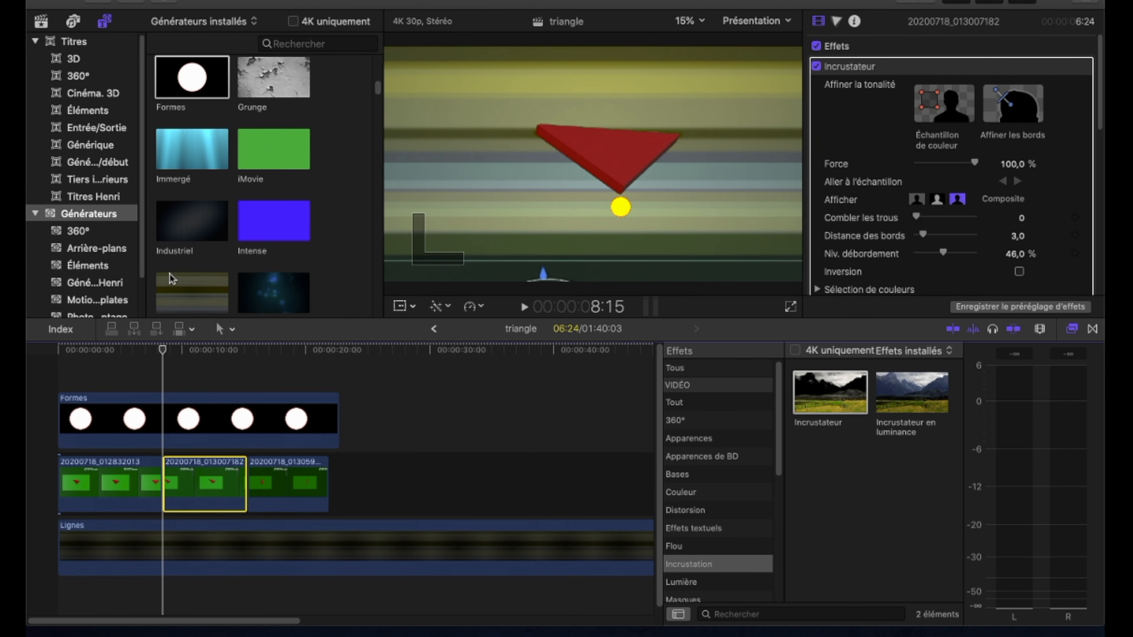
click(165, 364)
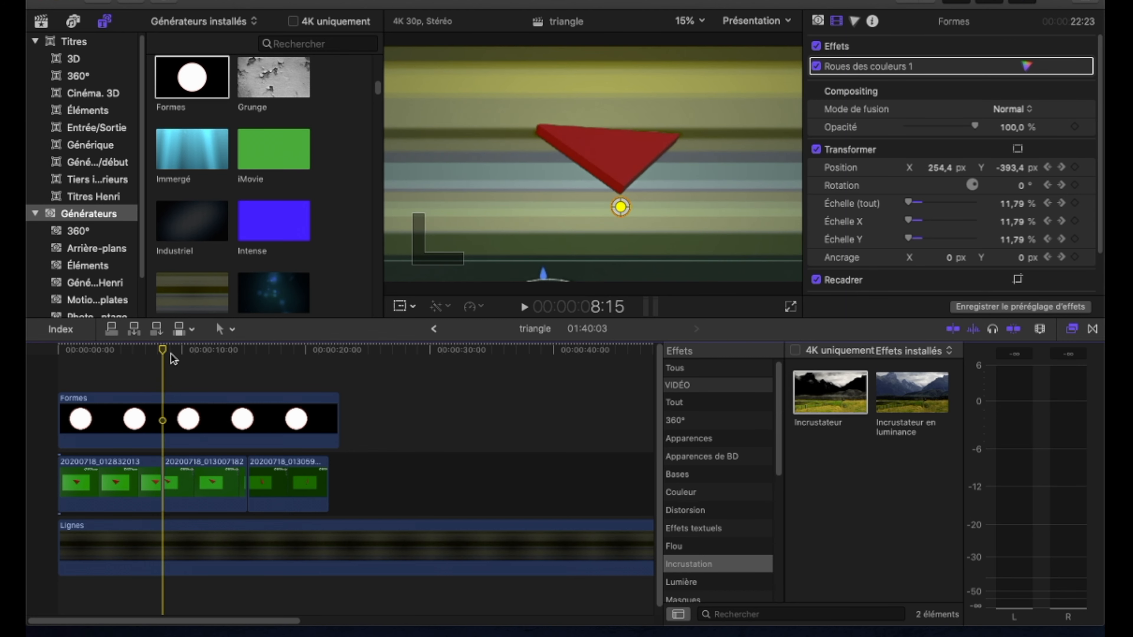
click(173, 355)
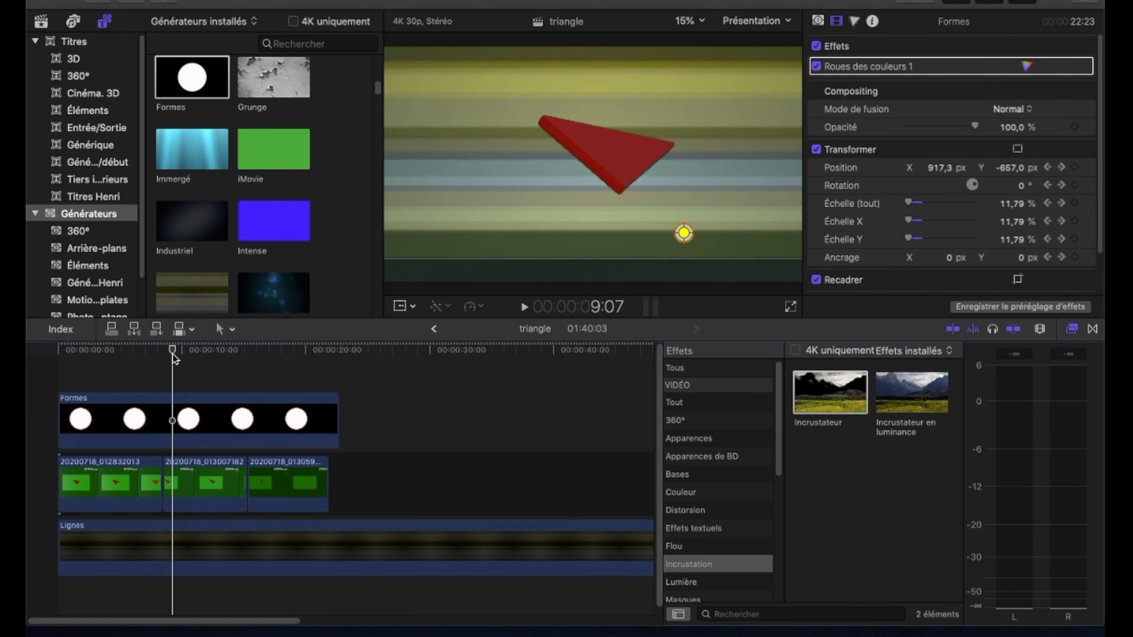
click(234, 466)
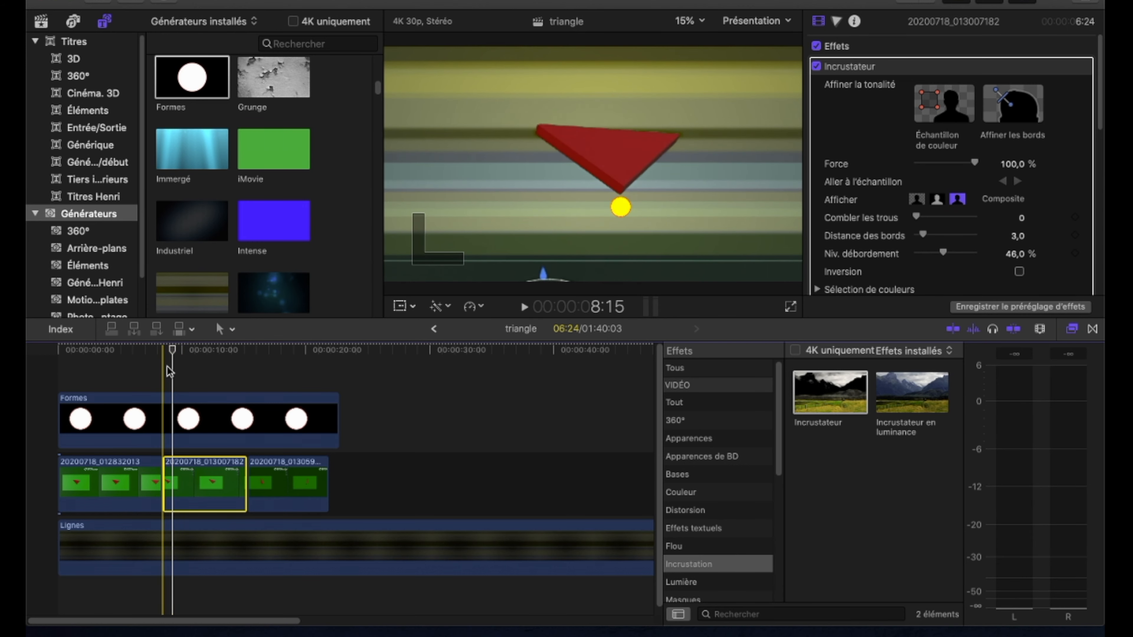
click(168, 421)
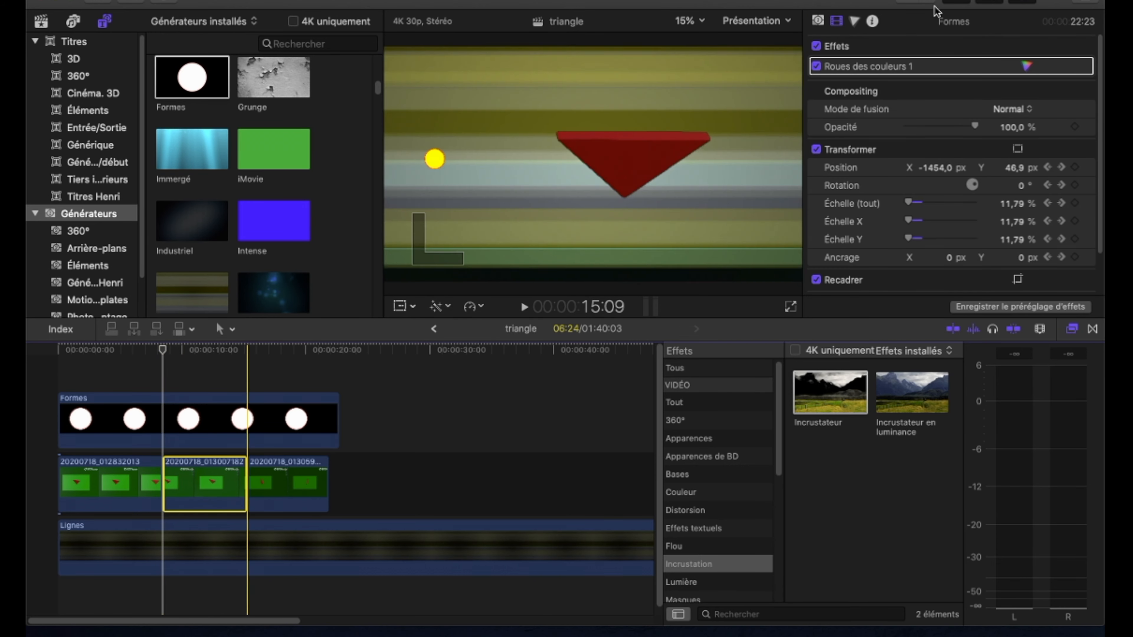
scroll(931, 132, down, 10)
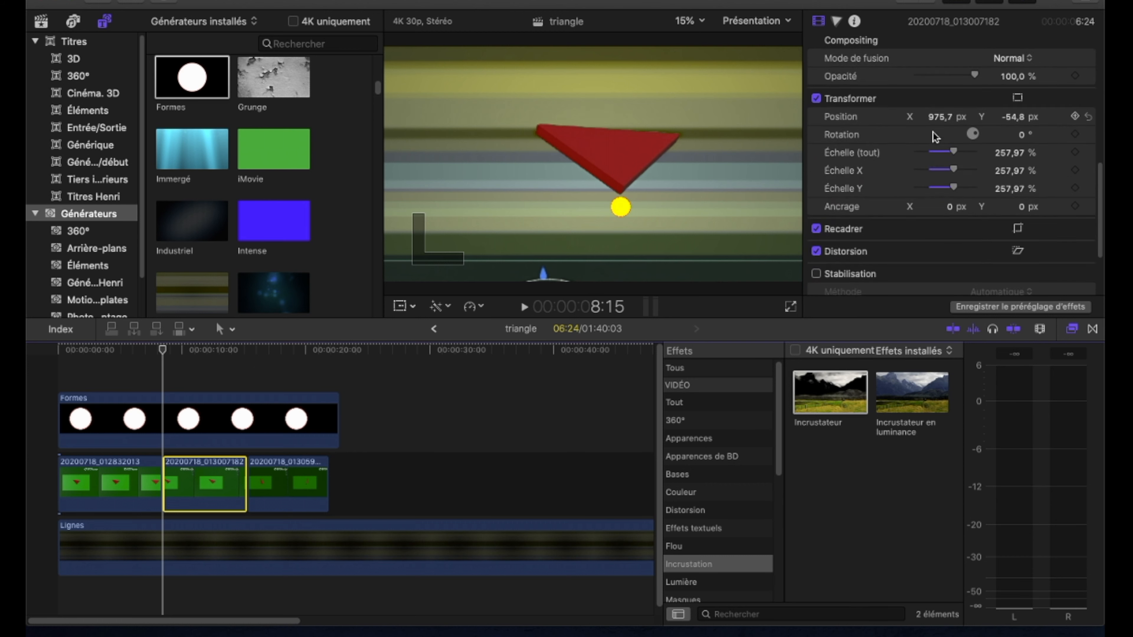
scroll(933, 132, down, 3)
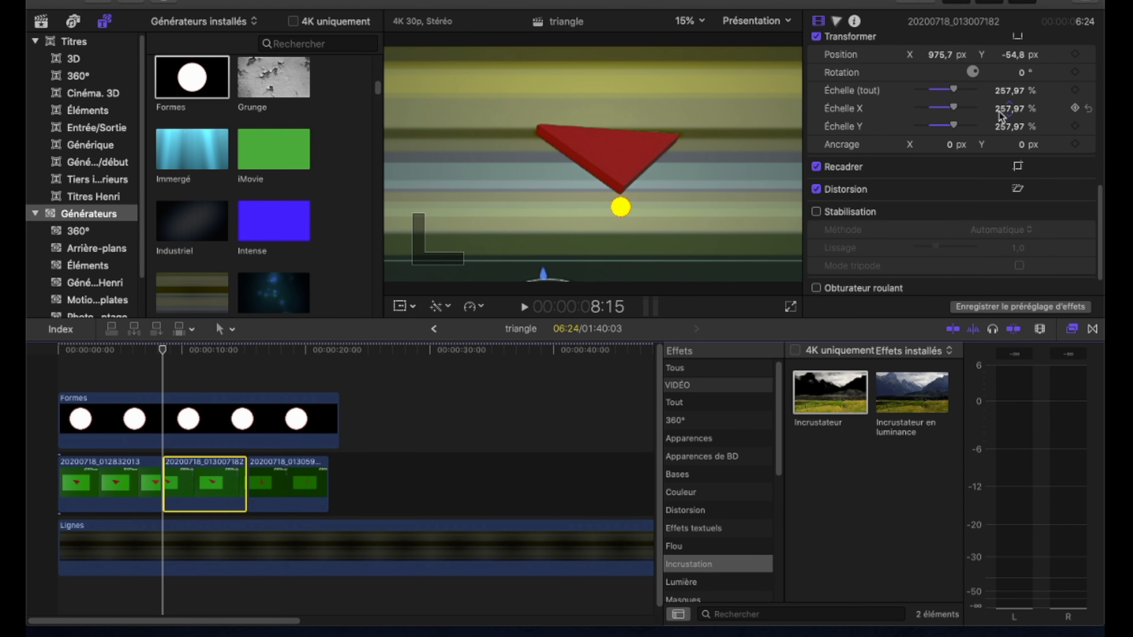
click(1074, 54)
click(399, 307)
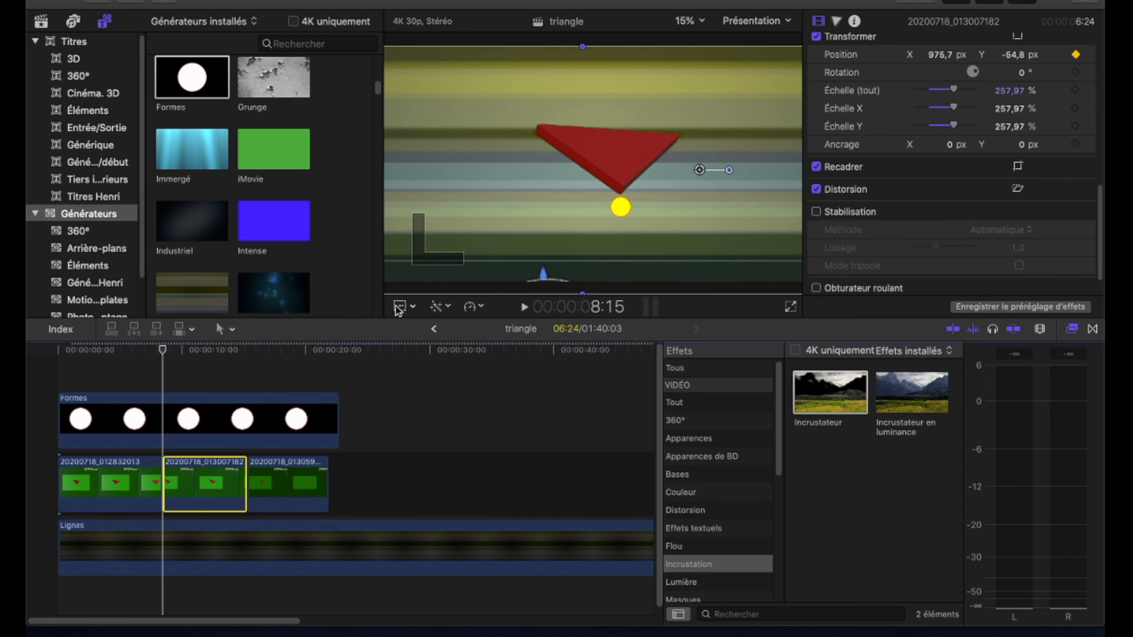
Advance the playhead a few frames into the second triangle clip, to 8:19, with its Transform handles active
key(Right)
key(Right)
key(Right)
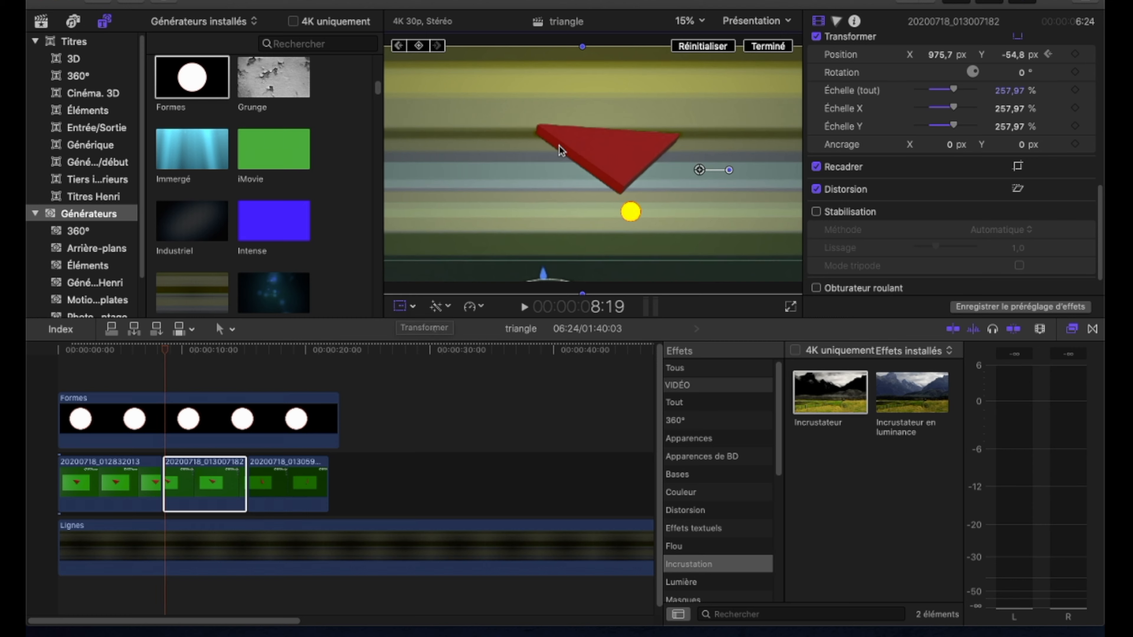
Reposition the red triangle in the second triangle clip from 8:19 to follow the yellow ball, advancing frame by frame through the clip
drag(610, 151, 441, 117)
key(Right)
key(Right)
key(Right)
key(Right)
key(Right)
key(Right)
key(Right)
key(Right)
key(Right)
key(Right)
key(Right)
key(Right)
key(Right)
key(Right)
key(Right)
key(Right)
key(Right)
key(Right)
key(Right)
key(Right)
key(Right)
key(Right)
key(Right)
key(Right)
key(Right)
key(Right)
key(Right)
key(Right)
key(Right)
key(Right)
key(Right)
key(Right)
key(Right)
key(Right)
key(Right)
key(Right)
key(Right)
key(Right)
key(Right)
key(Right)
key(Right)
key(Right)
key(Right)
key(Right)
key(Right)
key(Right)
key(Right)
key(Right)
key(Right)
key(Right)
key(Right)
key(Right)
key(Right)
key(Right)
key(Right)
key(Right)
key(Right)
key(Right)
key(Right)
key(Right)
key(Right)
key(Right)
key(Right)
key(Right)
key(Right)
key(Right)
key(Right)
key(Right)
key(Right)
key(Right)
key(Right)
key(Right)
key(Right)
key(Right)
key(Right)
key(Right)
key(Right)
key(Right)
key(Right)
key(Right)
key(Right)
key(Right)
key(Right)
key(Right)
key(Right)
key(Right)
key(Right)
key(Right)
key(Right)
key(Right)
key(Right)
key(Right)
key(Right)
key(Right)
key(Right)
key(Right)
key(Right)
key(Right)
key(Right)
key(Right)
key(Right)
key(Right)
key(Right)
key(Right)
key(Right)
key(Right)
key(Right)
key(Right)
key(Right)
key(Right)
key(Right)
key(Right)
key(Right)
key(Right)
key(Right)
key(Right)
key(Right)
key(Right)
key(Right)
key(Right)
key(Right)
key(Right)
key(Right)
key(Right)
key(Right)
key(Right)
key(Right)
key(Right)
key(Right)
key(Right)
key(Right)
key(Right)
key(Right)
key(Right)
key(Right)
key(Right)
key(Right)
key(Right)
key(Right)
key(Right)
key(Right)
key(Right)
key(Right)
key(Right)
key(Right)
key(Right)
key(Right)
key(Right)
key(Right)
key(Right)
key(Right)
key(Right)
key(Right)
key(Right)
key(Right)
key(Right)
key(Right)
key(Right)
key(Right)
key(Right)
key(Right)
key(Right)
key(Right)
key(Right)
key(Right)
key(Right)
key(Right)
key(Right)
key(Right)
key(Right)
key(Right)
key(Right)
key(Right)
key(Right)
key(Right)
key(Right)
key(Right)
key(Right)
key(Right)
key(Right)
key(Right)
key(Right)
key(Right)
key(Right)
key(Right)
key(Right)
key(Right)
key(Right)
key(Right)
key(Right)
key(Right)
key(Right)
key(Right)
key(Right)
key(Right)
key(Right)
key(Right)
key(Right)
key(Right)
key(Right)
key(Right)
key(Right)
key(Right)
key(Right)
Deselect the second triangle clip and return the playhead to its start at 8:15
click(159, 388)
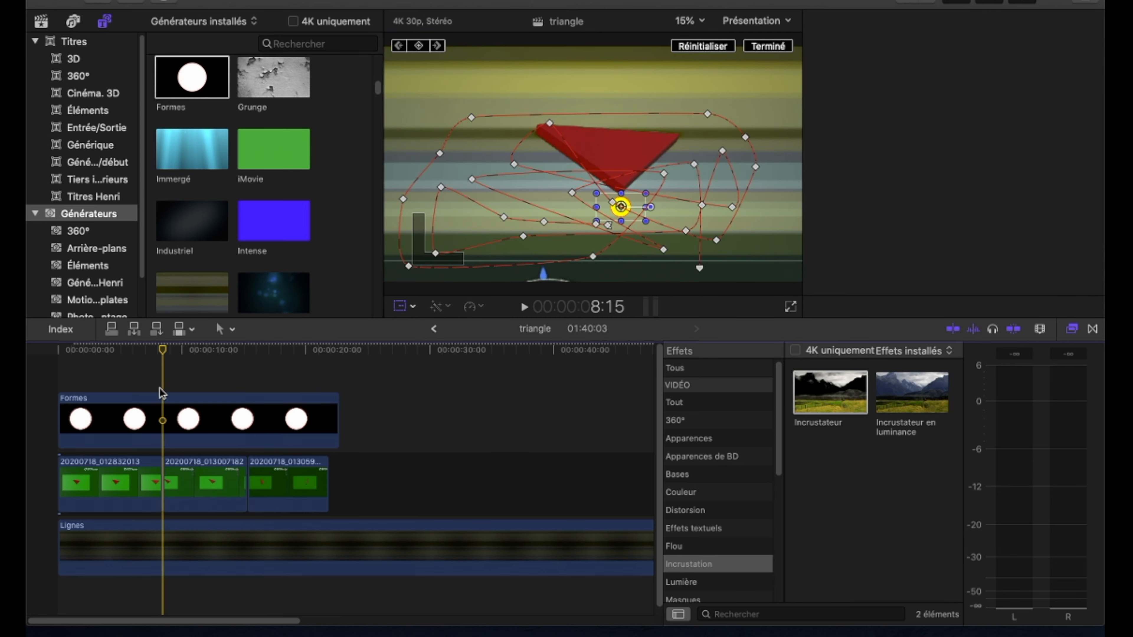
Play back the second triangle clip, apply the Incrustateur effect to it again, and review it from 8:15
key(space)
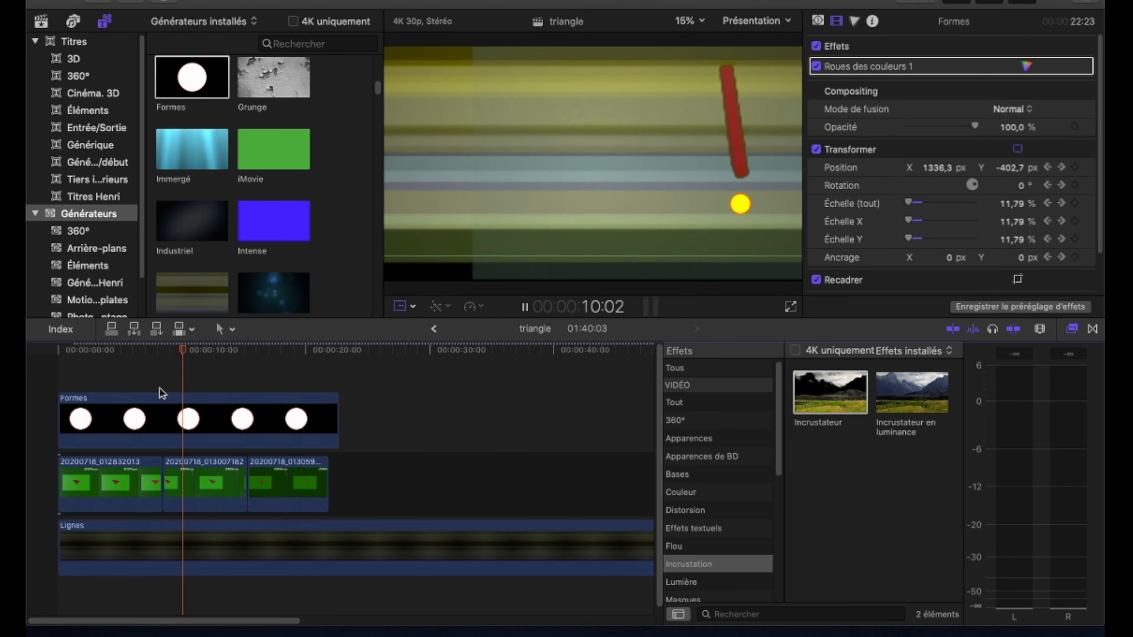
key(space)
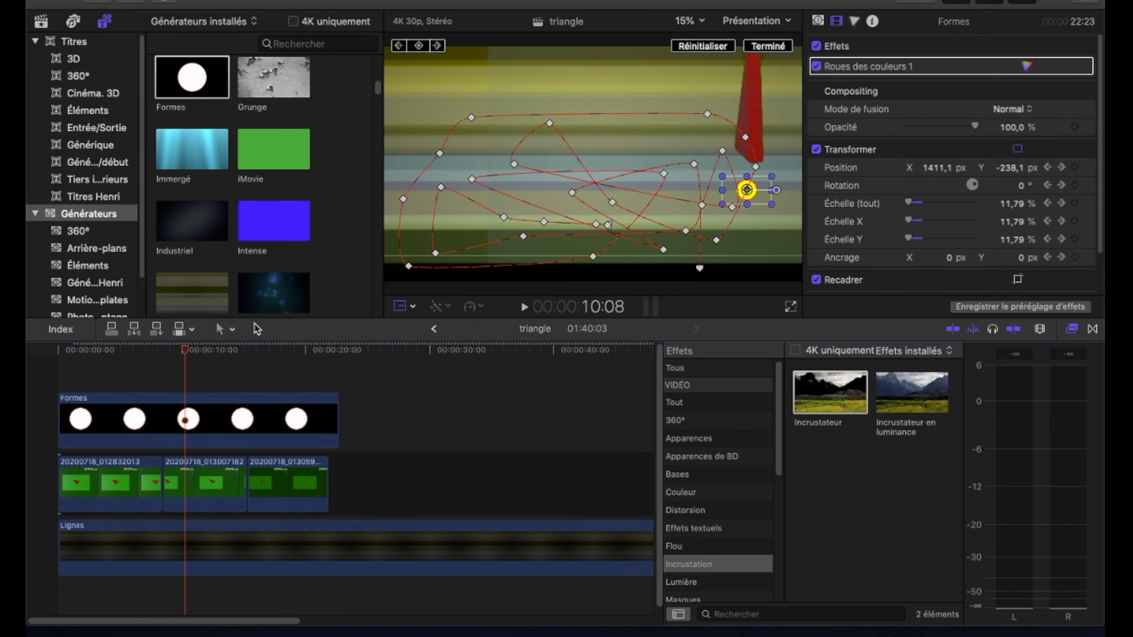
click(213, 469)
drag(845, 399, 192, 473)
click(171, 380)
key(space)
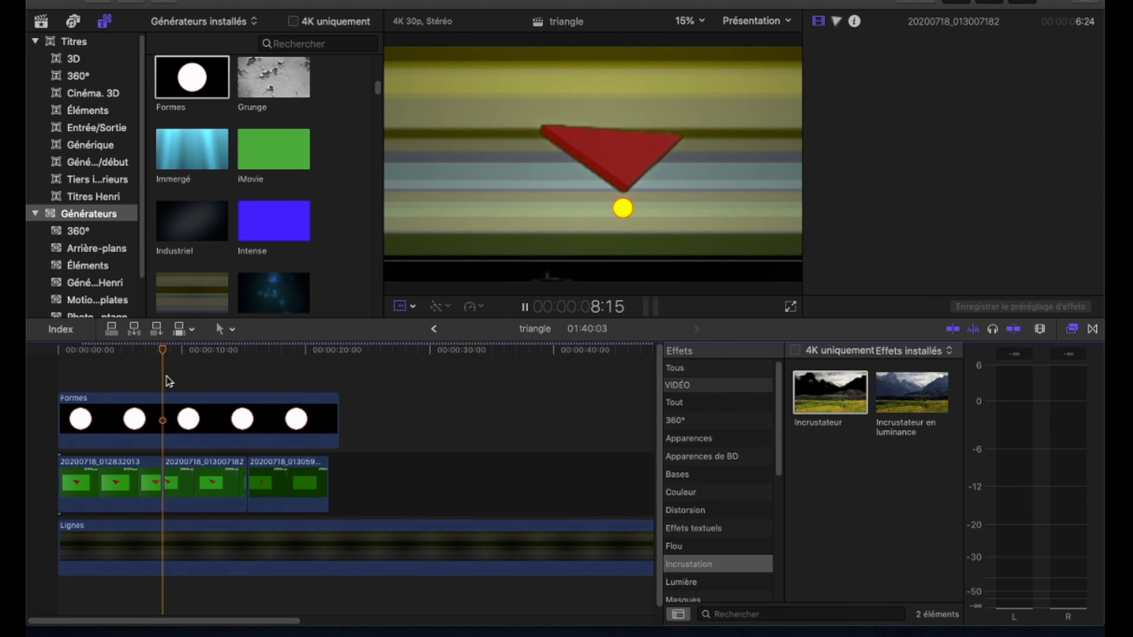
key(space)
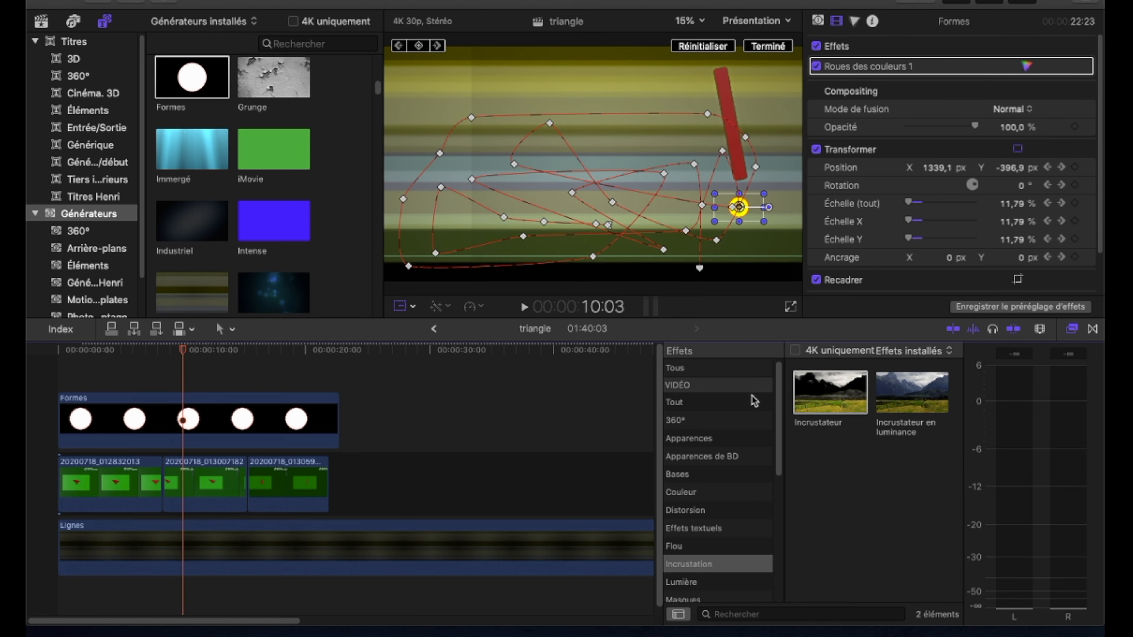
Apply one more Incrustateur effect to the second triangle clip and play it through into the third clip
drag(842, 406, 183, 488)
click(146, 375)
key(space)
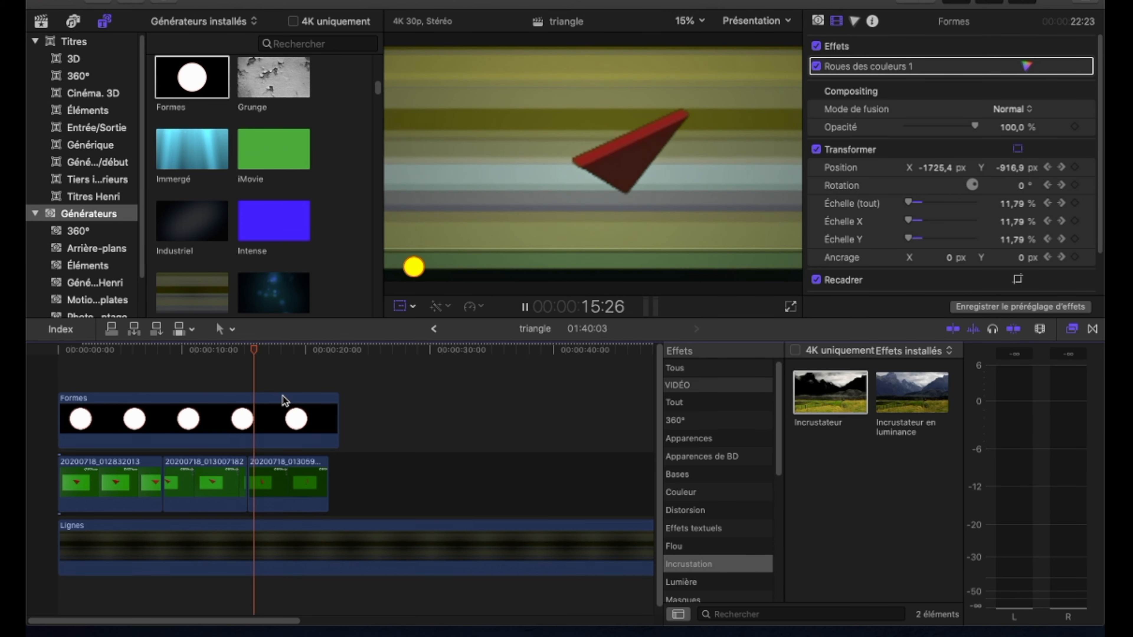
key(space)
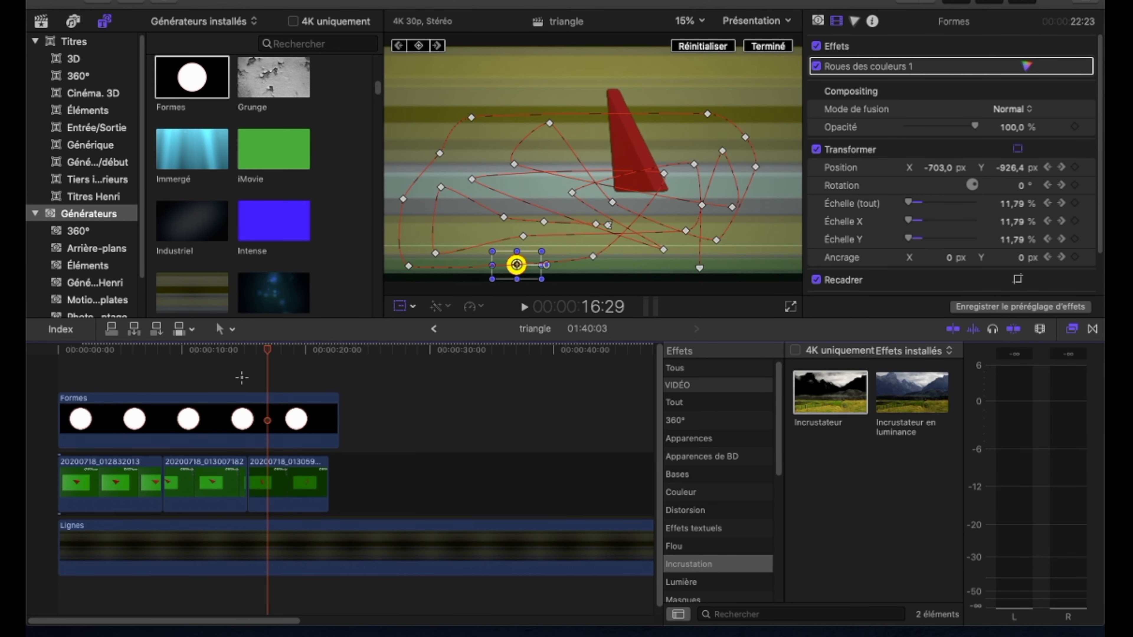
Add a Position keyframe at the third triangle clip's start, at 15:09, and reposition the triangle through the clip to follow the yellow ball
click(247, 380)
click(277, 482)
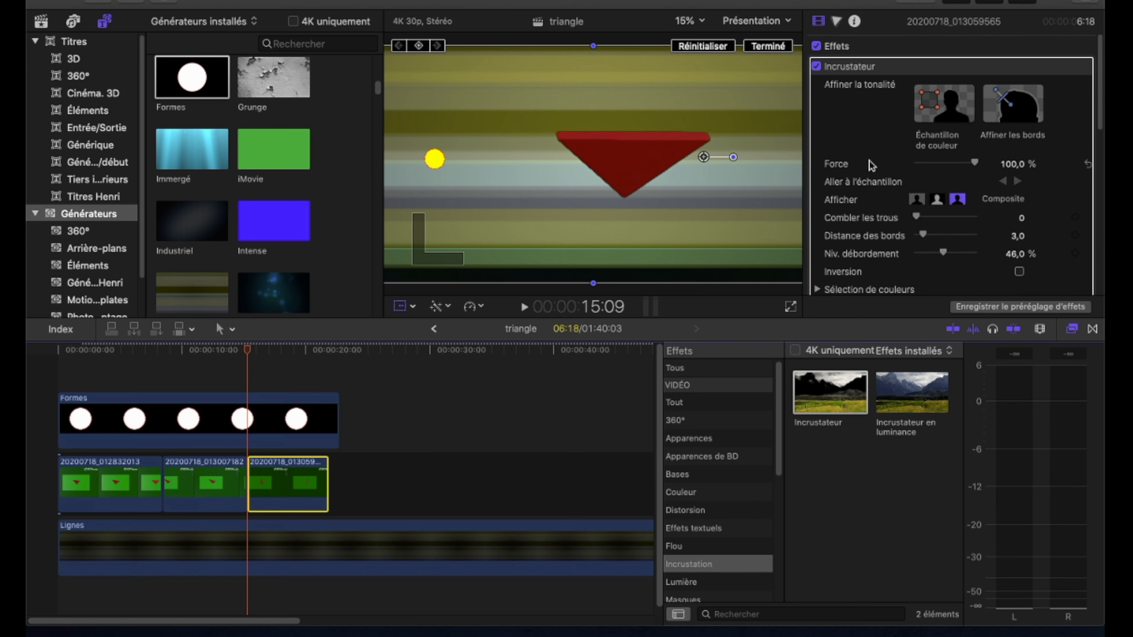
scroll(1085, 210, down, 10)
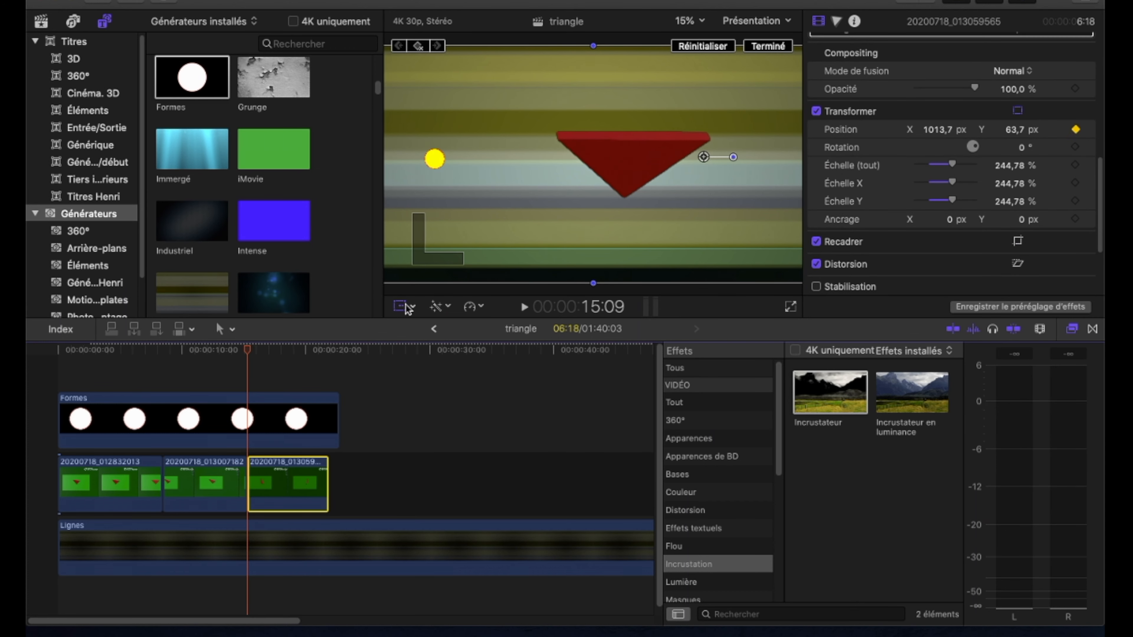
drag(631, 161, 594, 168)
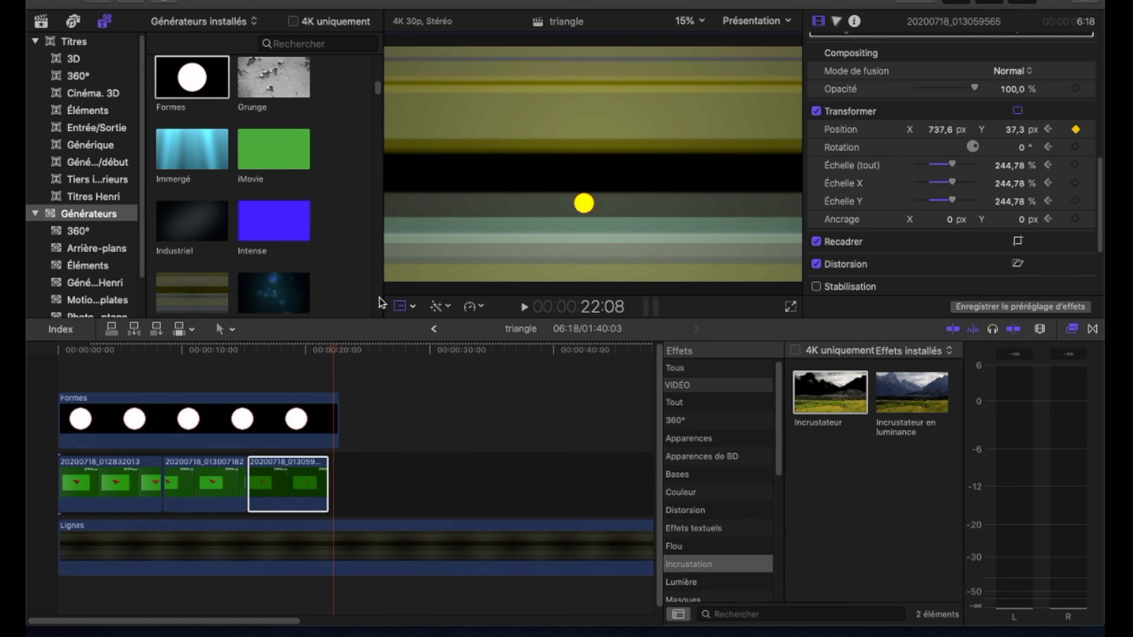
Play the whole composite from the start past the end of the Formes clip to review the triangle and ball movement
click(42, 377)
key(space)
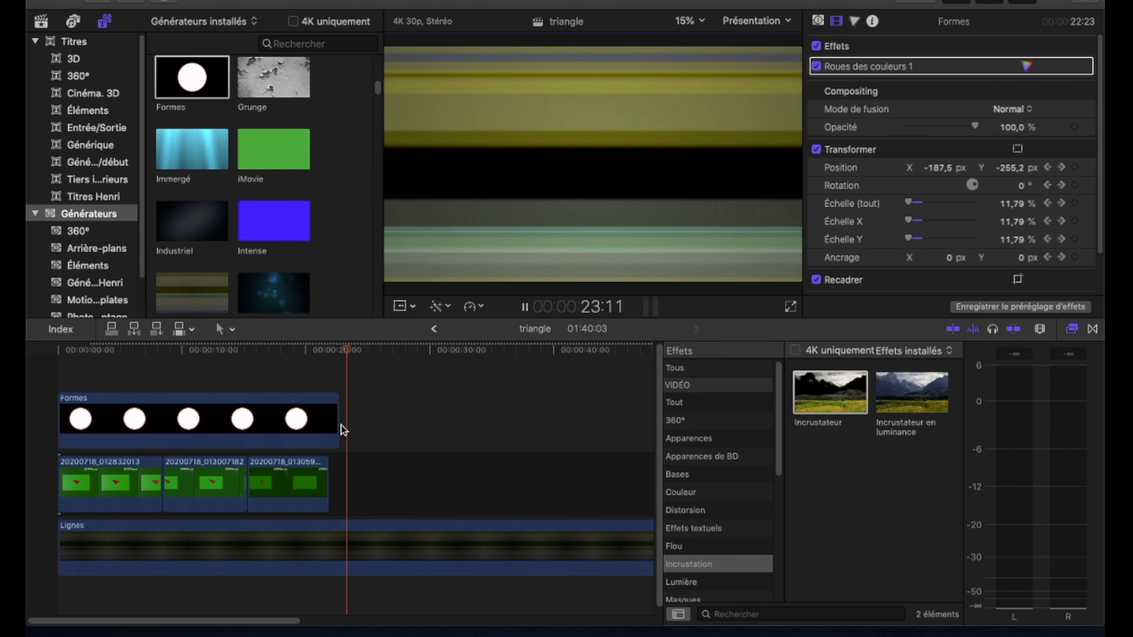
key(space)
click(565, 454)
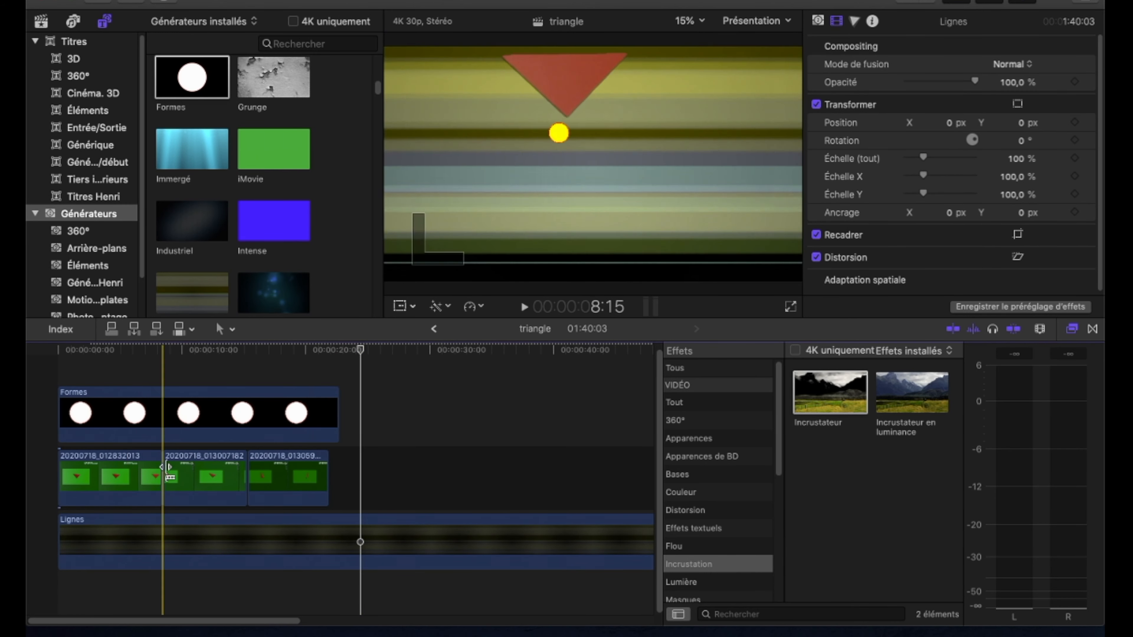
Add Fondu enchaîné transitions at the cuts between the first and second and the second and third triangle clips
click(1092, 330)
drag(808, 408, 152, 486)
drag(849, 399, 246, 472)
Play the sequence from the start to the first cross-dissolve, at about 8:19, to check the transition
key(space)
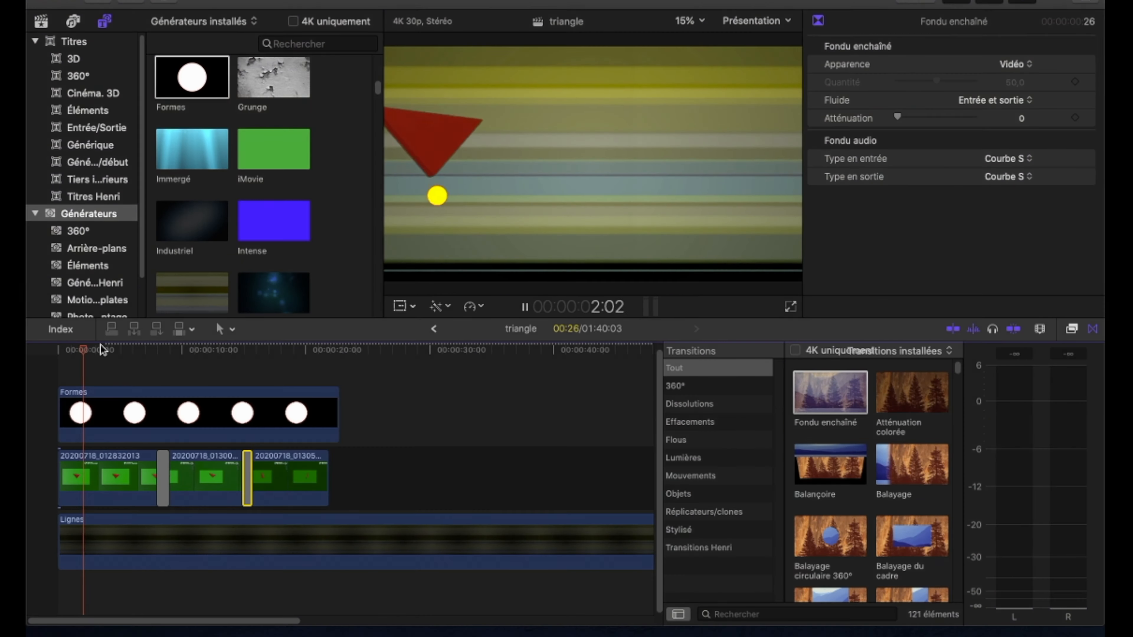
key(space)
key(space)
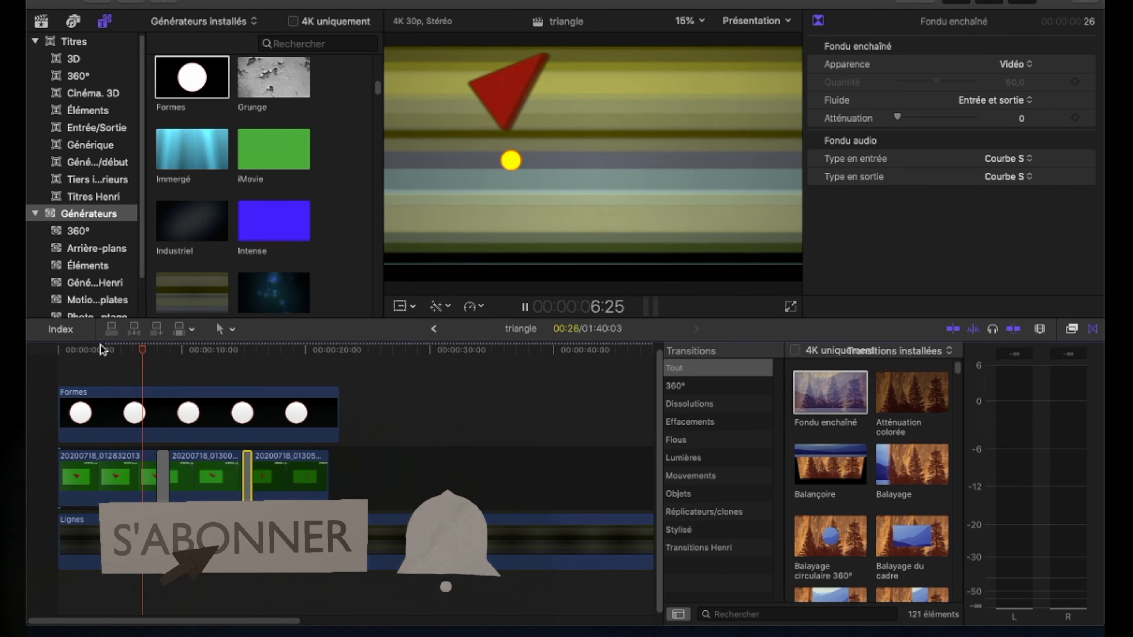
key(space)
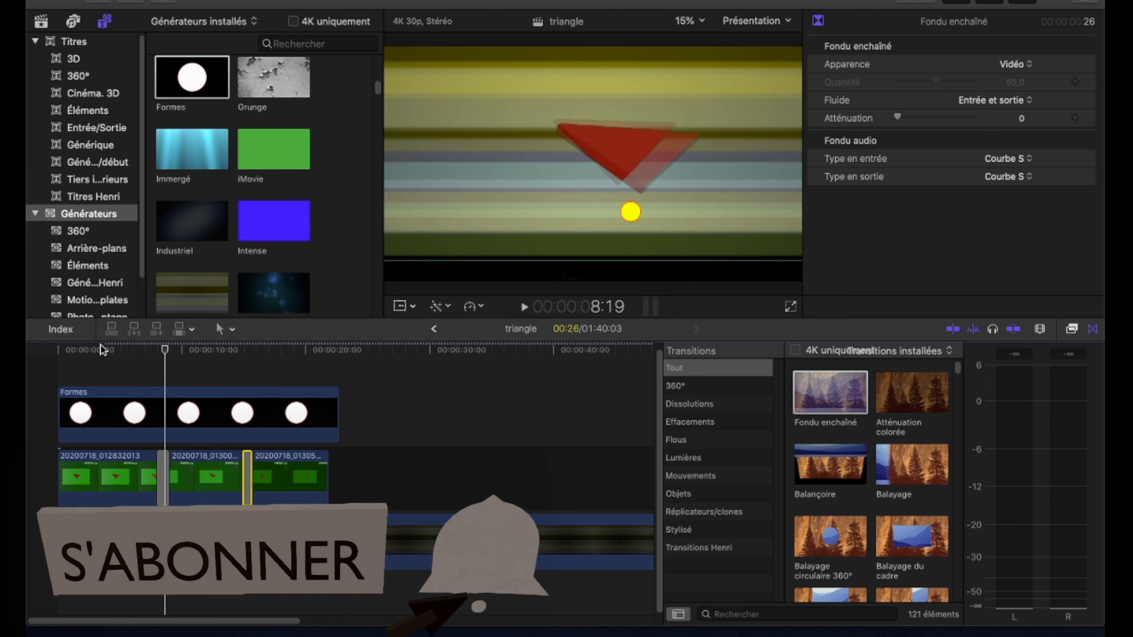